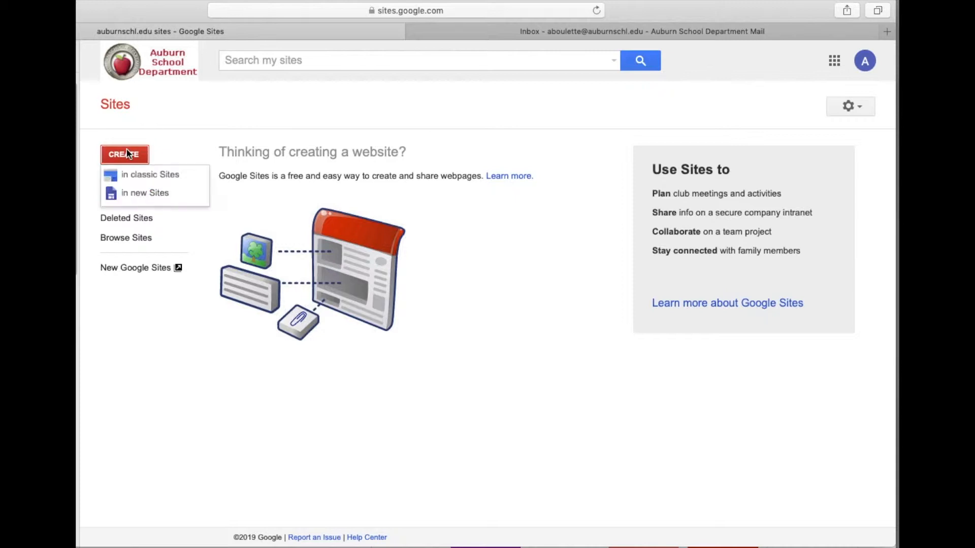
# Step: Create a website in new Sites and apply the Impression theme
pyautogui.click(140, 198)
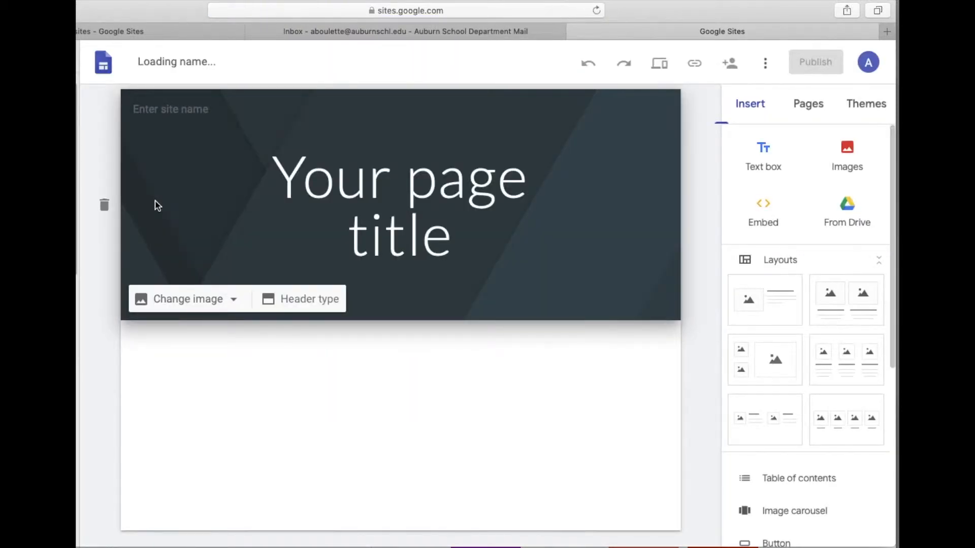
pyautogui.click(869, 106)
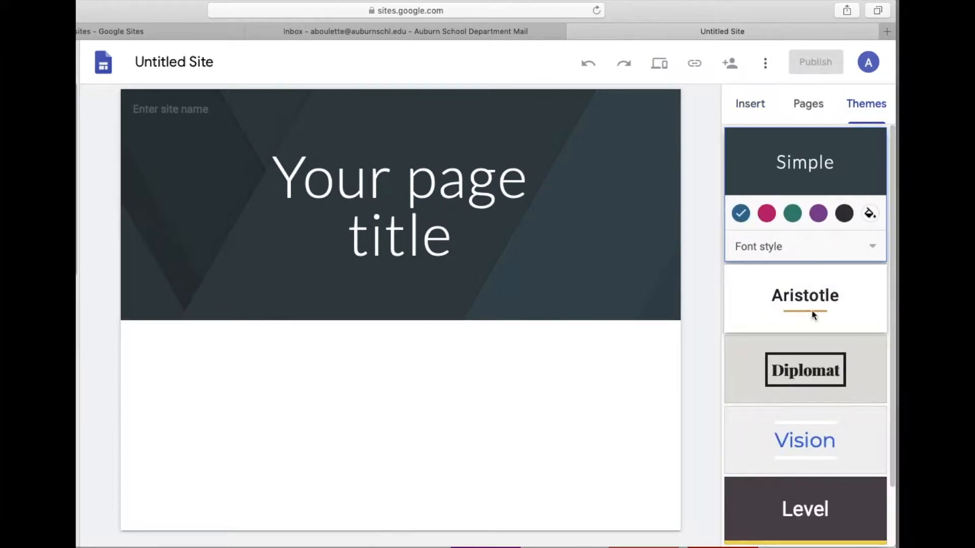
pyautogui.scroll(-2, 798, 489)
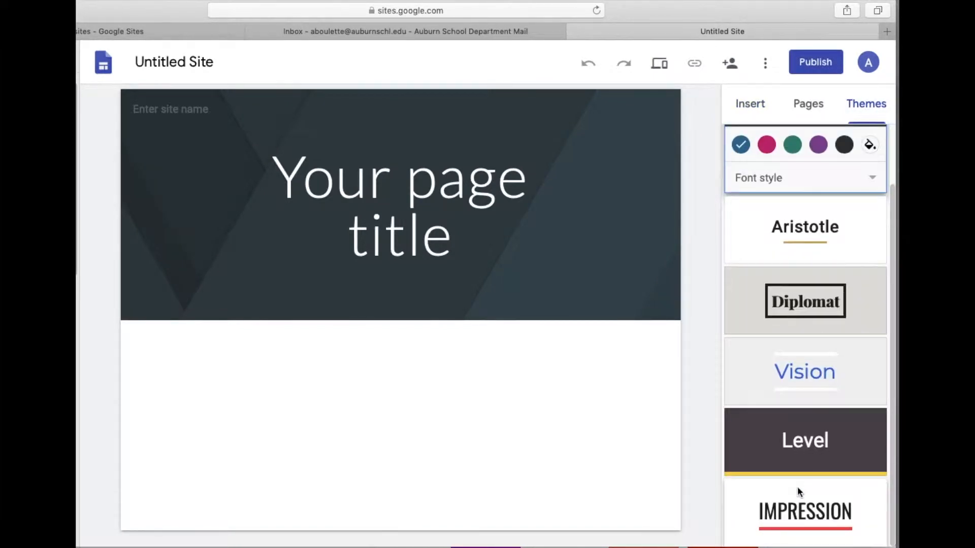
pyautogui.scroll(2, 798, 487)
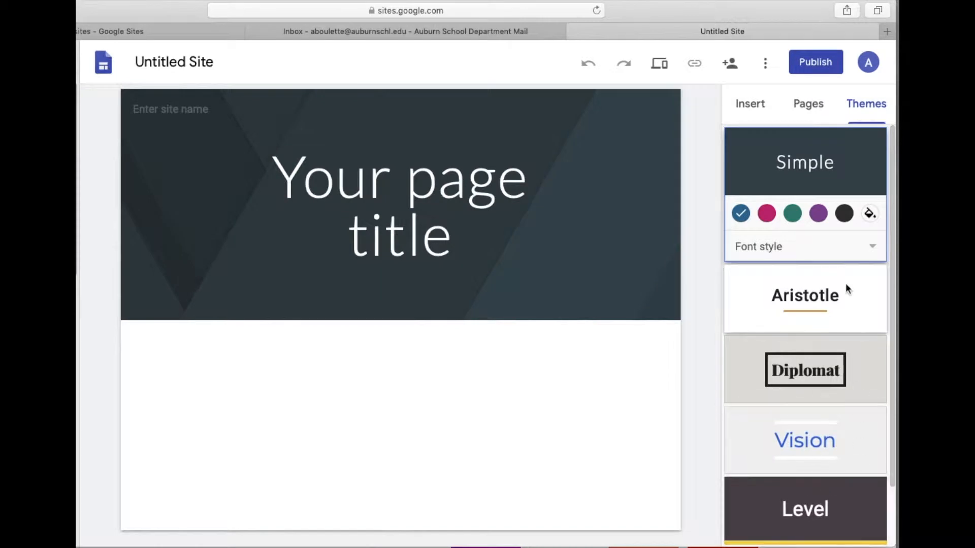
pyautogui.scroll(-2, 779, 358)
pyautogui.click(799, 509)
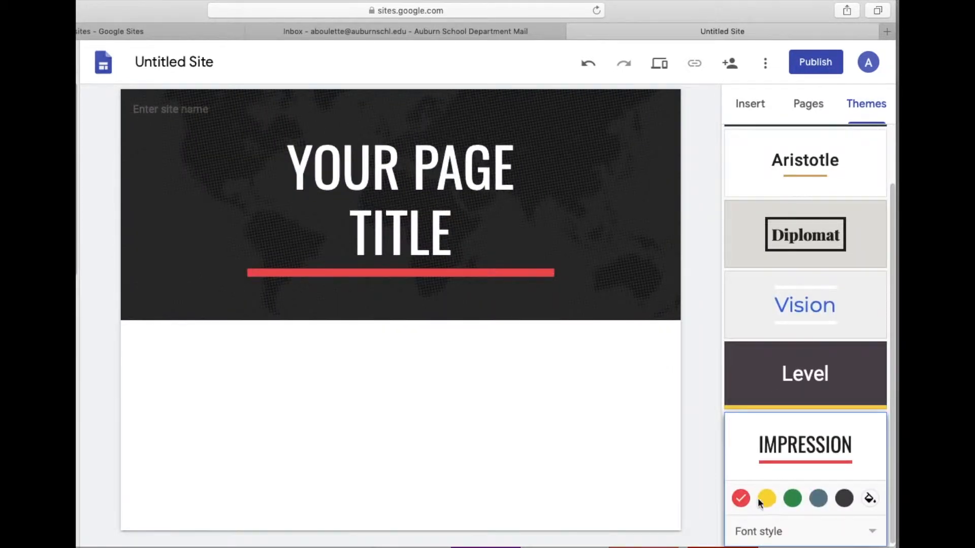
# Step: Try the yellow, green, blue-grey and dark grey preset accent colours of the Impression theme
pyautogui.click(765, 497)
pyautogui.click(792, 499)
pyautogui.click(823, 501)
pyautogui.click(846, 499)
# Step: Set a custom bright green accent colour for the Impression theme
pyautogui.click(873, 500)
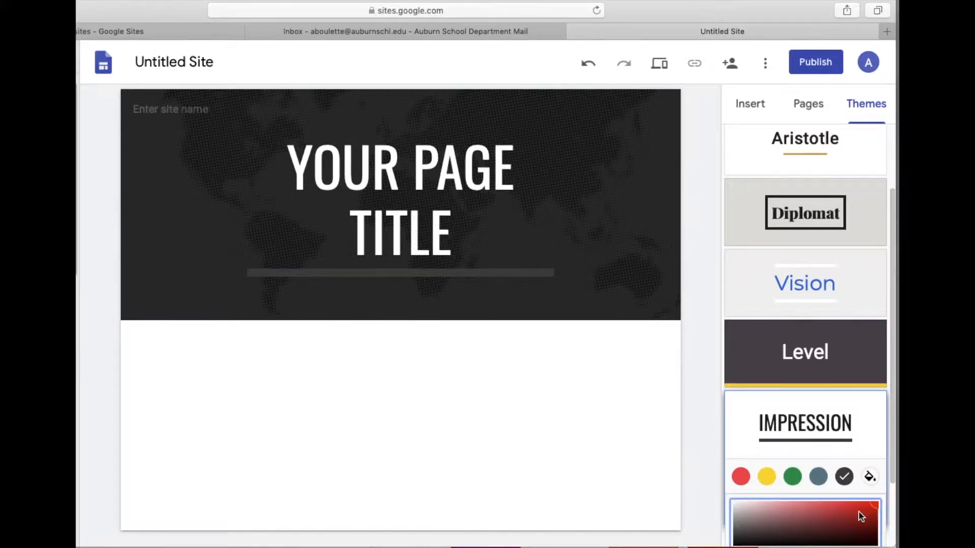
pyautogui.scroll(-3, 859, 514)
pyautogui.moveTo(765, 472)
pyautogui.mouseDown()
pyautogui.moveTo(864, 479)
pyautogui.moveTo(777, 477)
pyautogui.mouseUp()
pyautogui.click(765, 390)
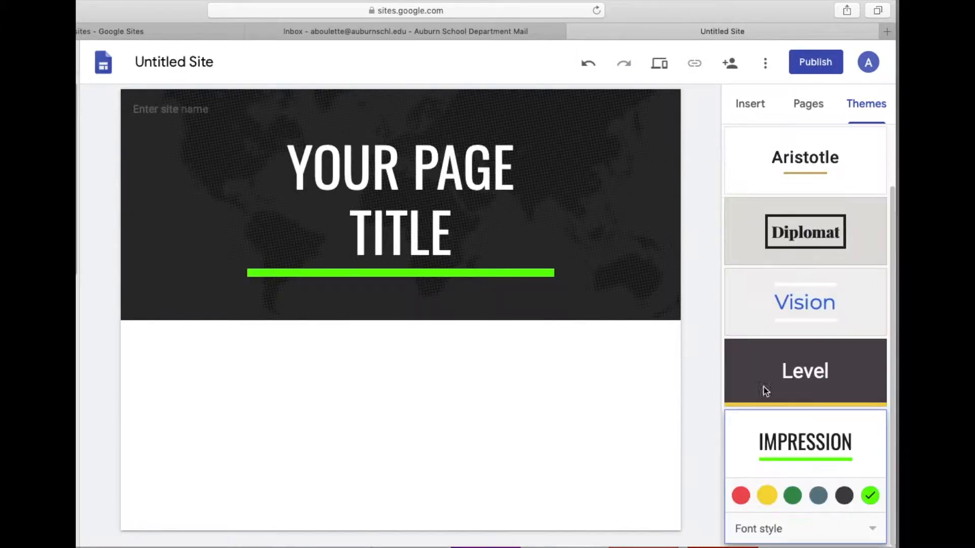
# Step: Replace the placeholder page title in the header with "SAVE THE WORLD"
pyautogui.click(408, 199)
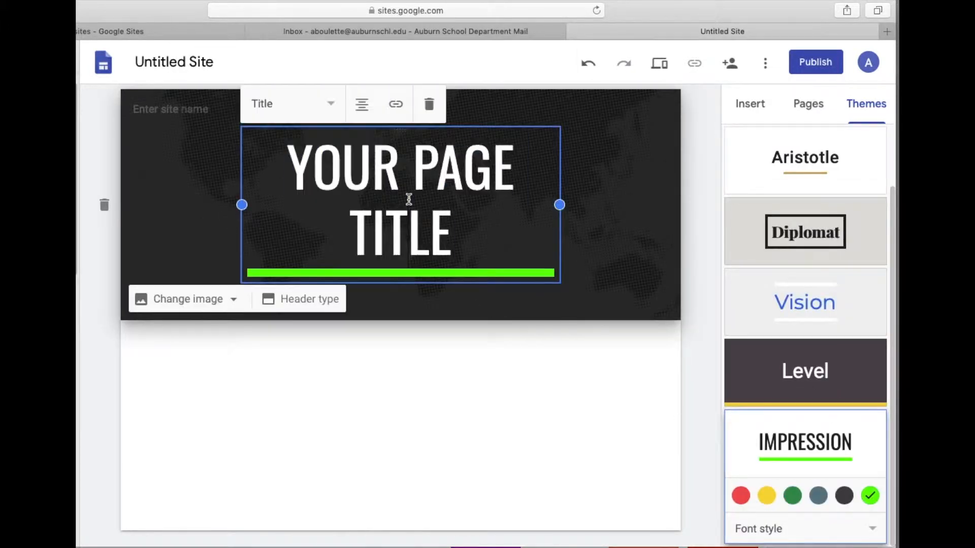
pyautogui.moveTo(457, 222); pyautogui.dragTo(288, 167)
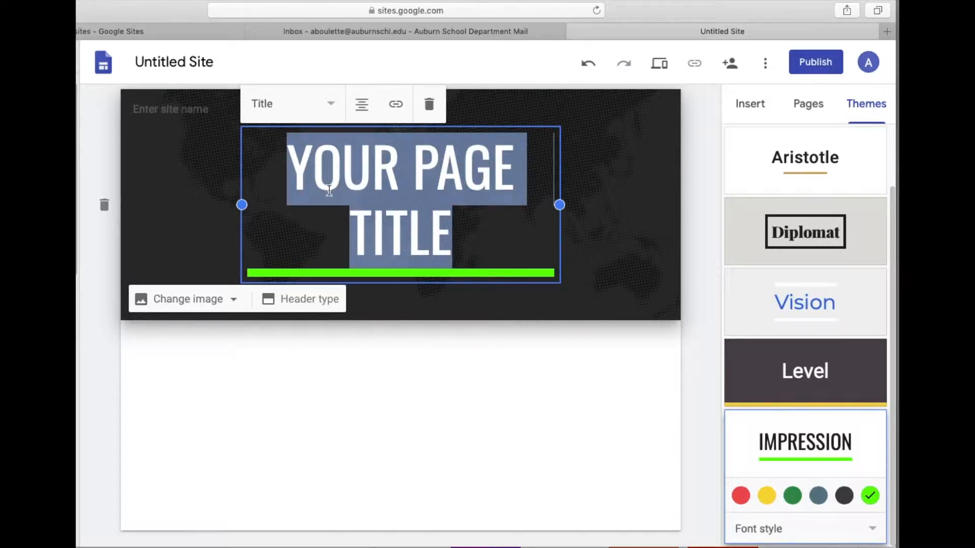
pyautogui.write('SAVE H')
pyautogui.press('BackSpace')
pyautogui.press('BackSpace')
pyautogui.write('THE WORLD')
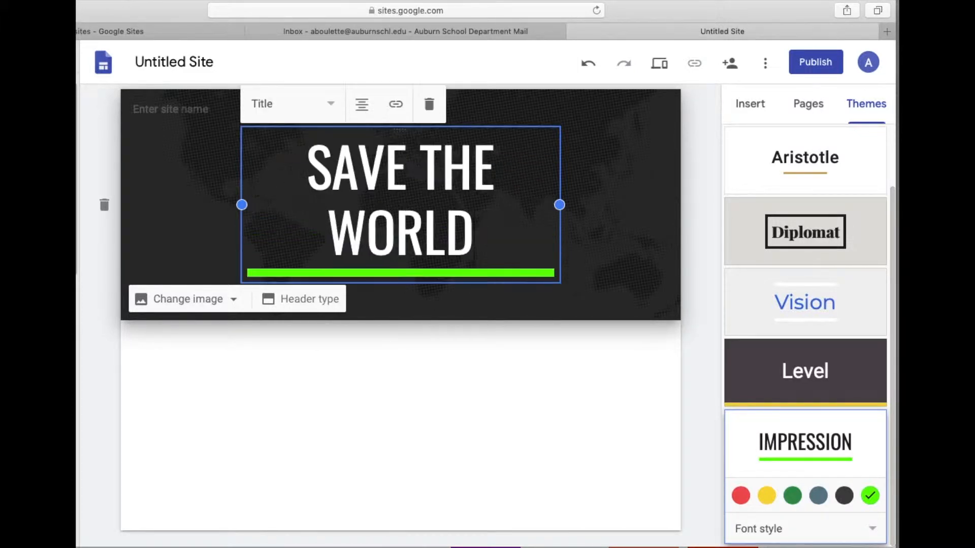
# Step: Add the line "One Straw at a Time" beneath the page title in the header
pyautogui.press('Return')
pyautogui.write('One Straw')
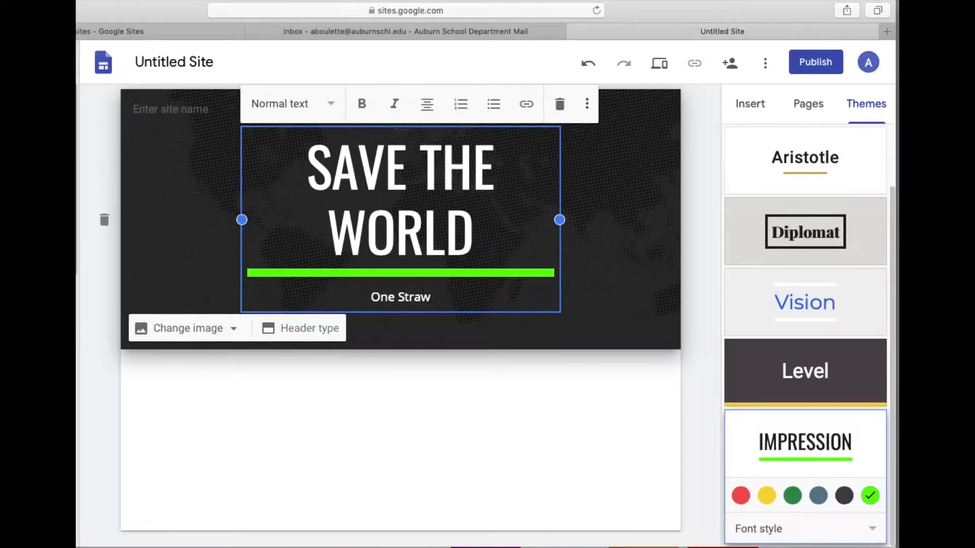
pyautogui.write(' at a Time')
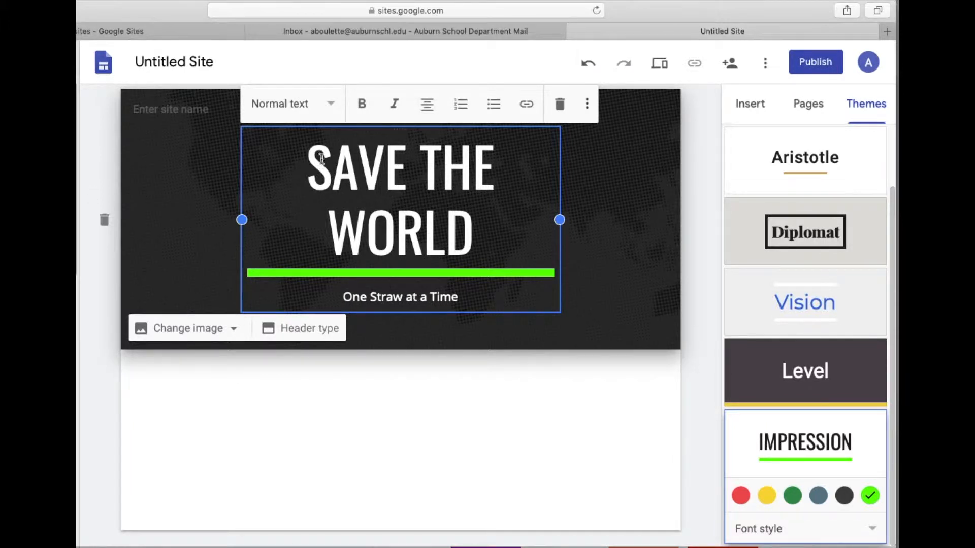
pyautogui.click(175, 236)
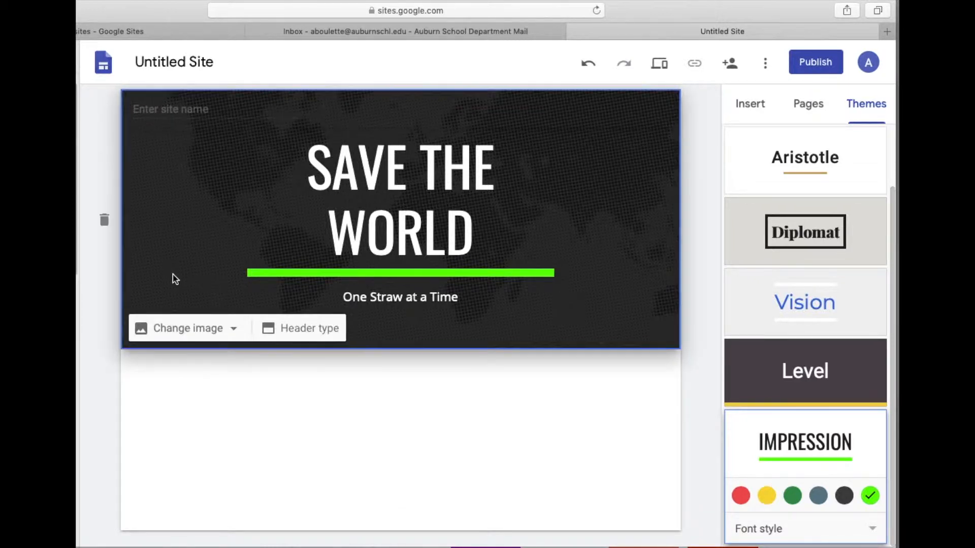
pyautogui.click(233, 329)
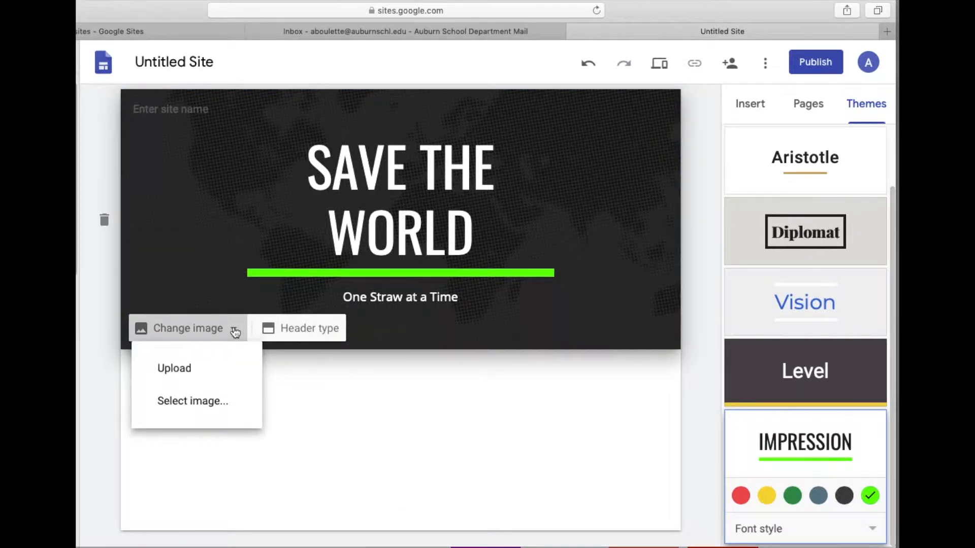
pyautogui.click(180, 375)
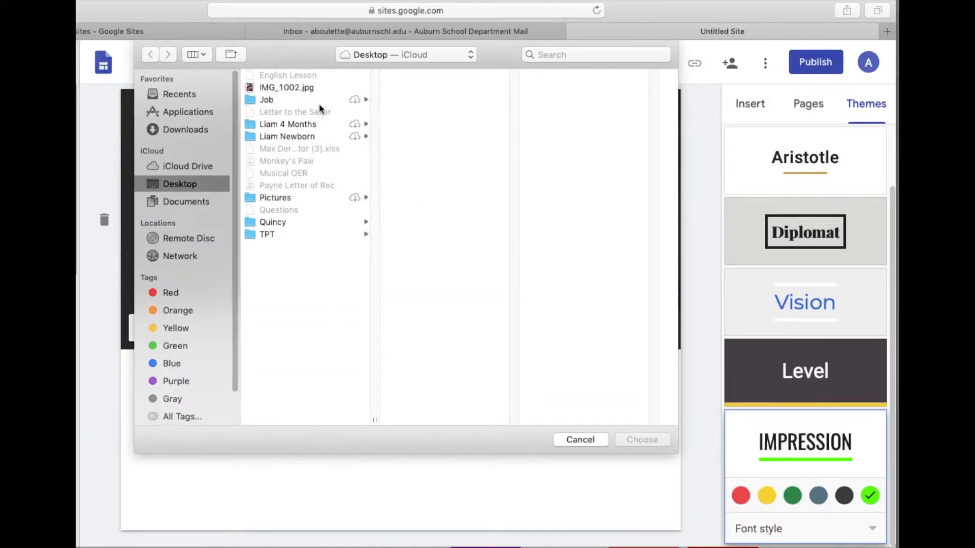
pyautogui.click(289, 198)
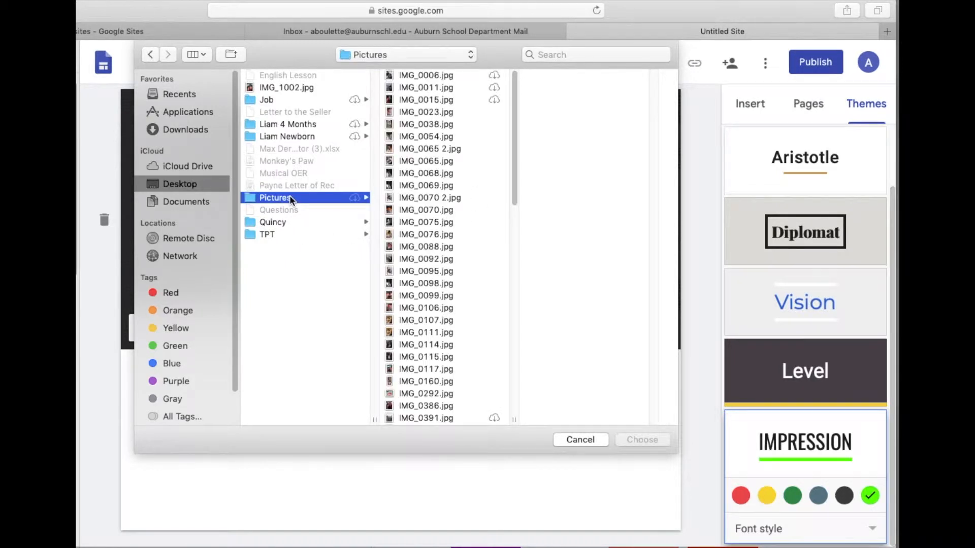
pyautogui.press('Escape')
# Step: Open the header's image selection and examine the URL, search and Google Drive image sources
pyautogui.click(235, 330)
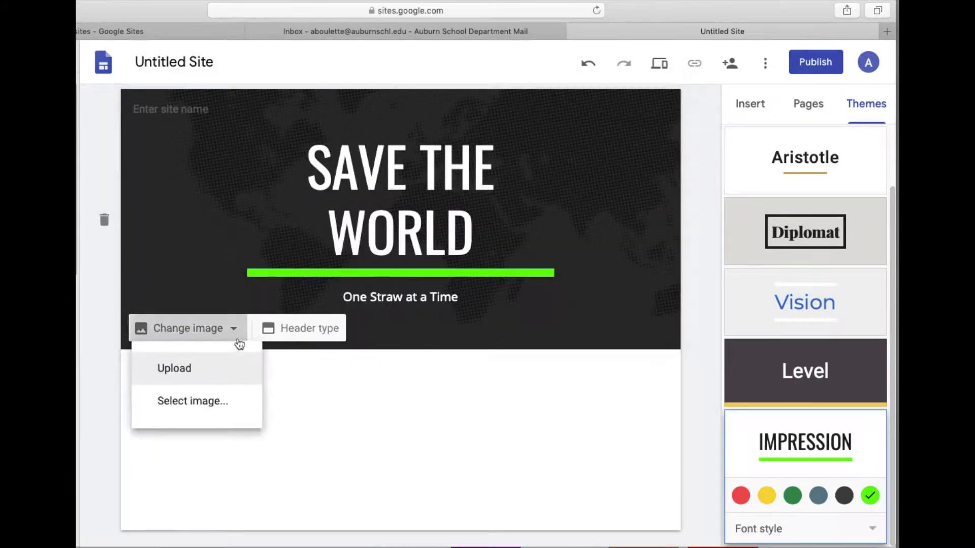
pyautogui.click(209, 406)
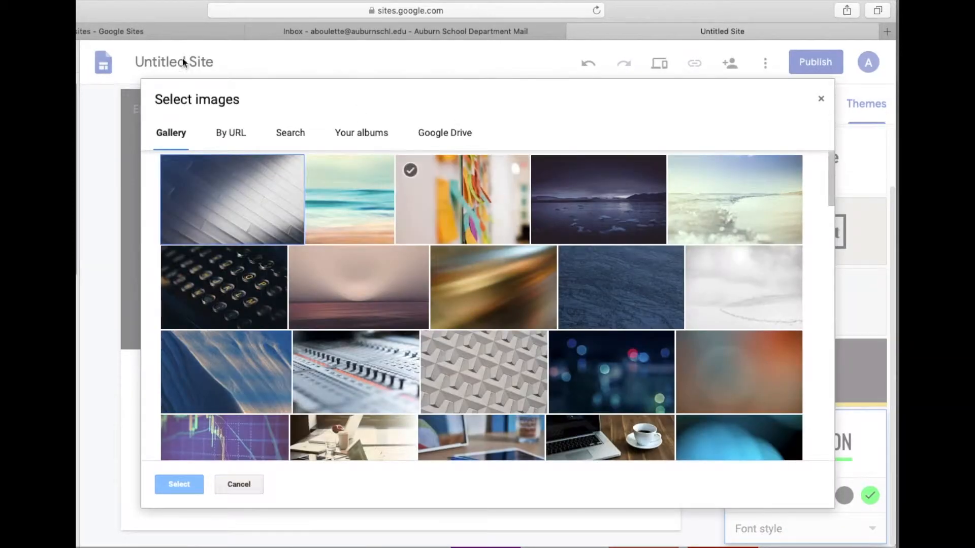
pyautogui.click(229, 133)
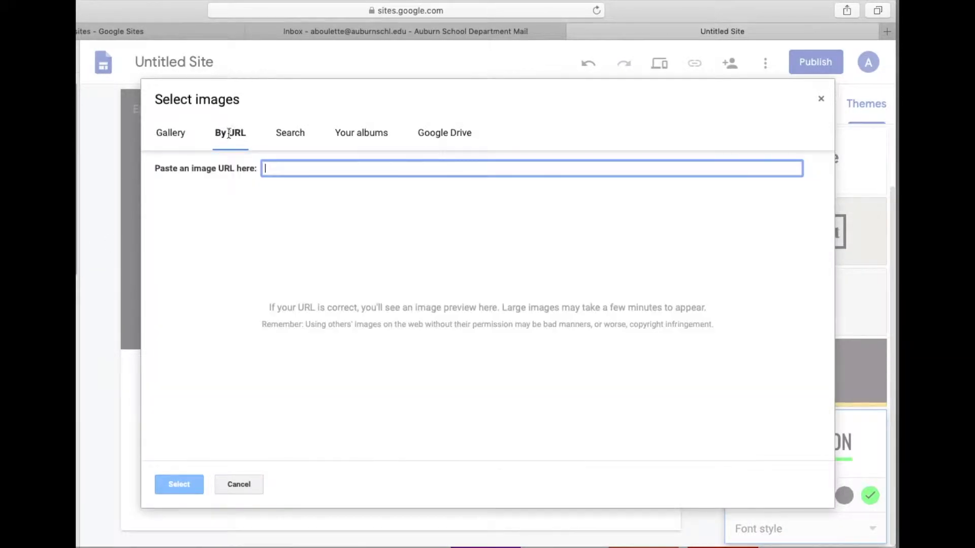
pyautogui.click(291, 137)
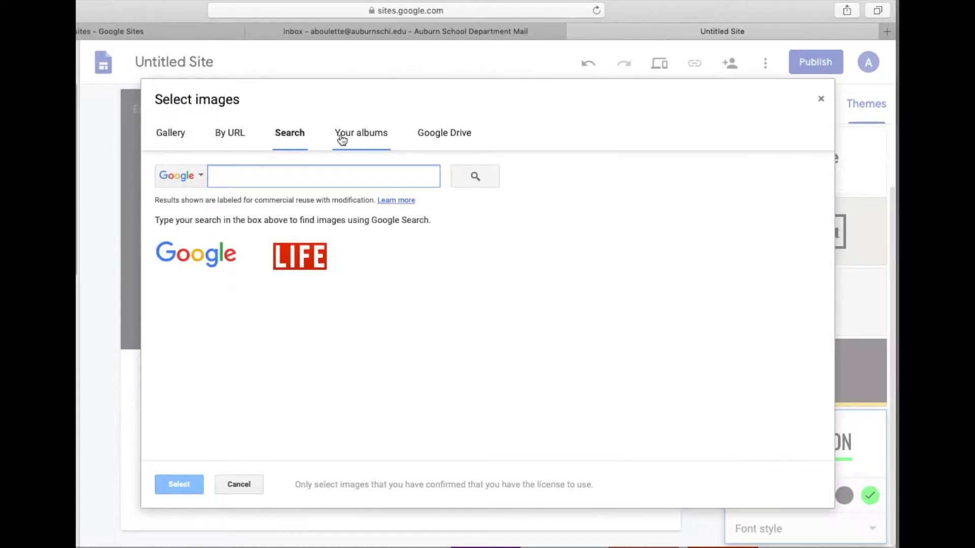
pyautogui.click(429, 138)
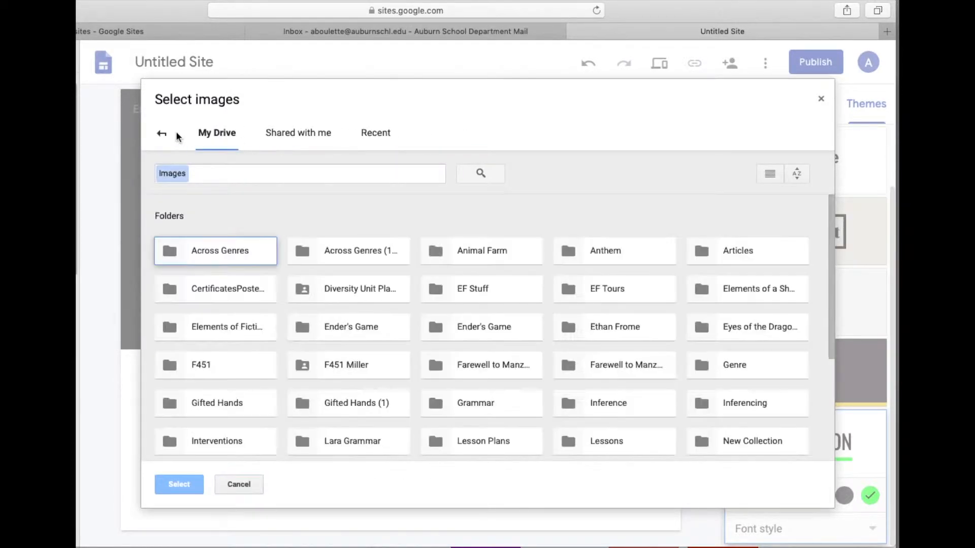
pyautogui.click(162, 136)
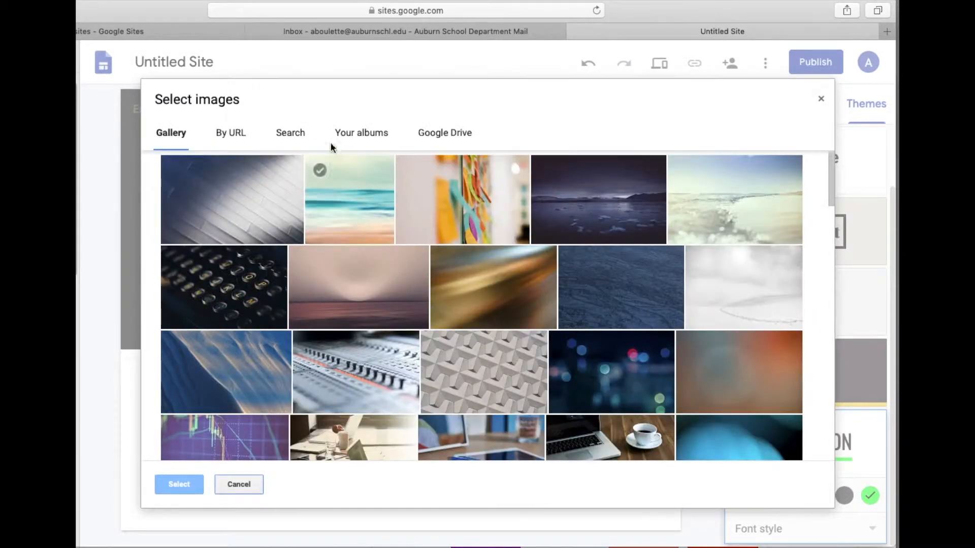
# Step: Browse the gallery and use the pale, white snowy landscape photo as the header background
pyautogui.scroll(-7, 522, 329)
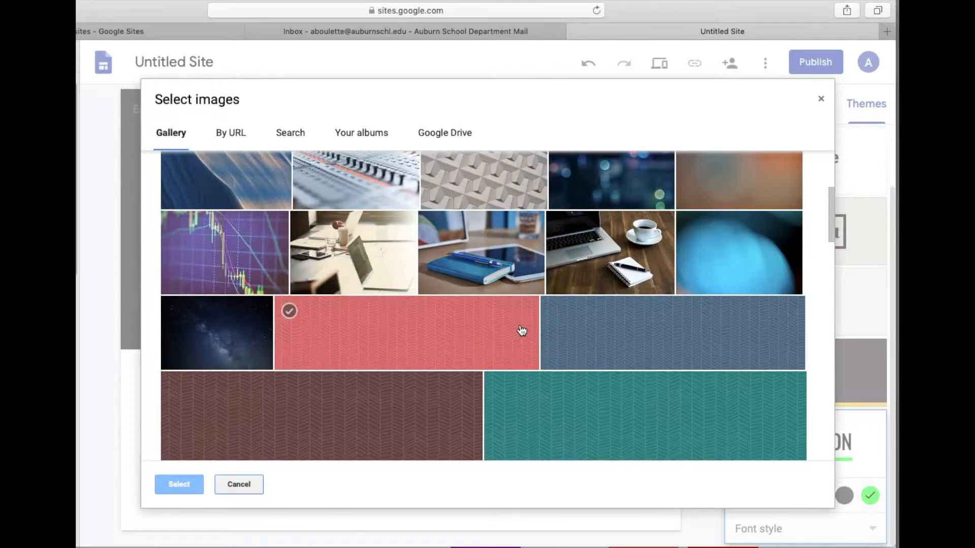
pyautogui.scroll(-10, 521, 331)
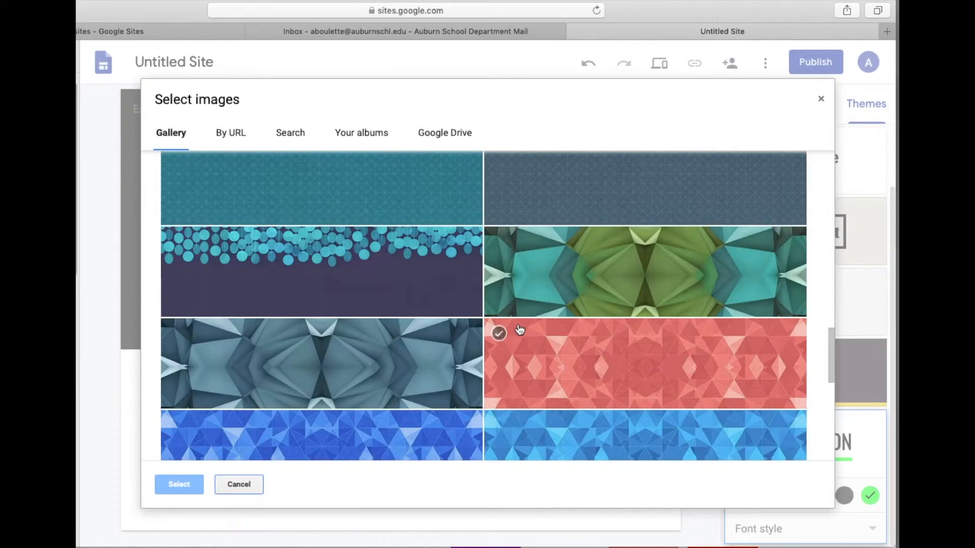
pyautogui.scroll(15, 520, 330)
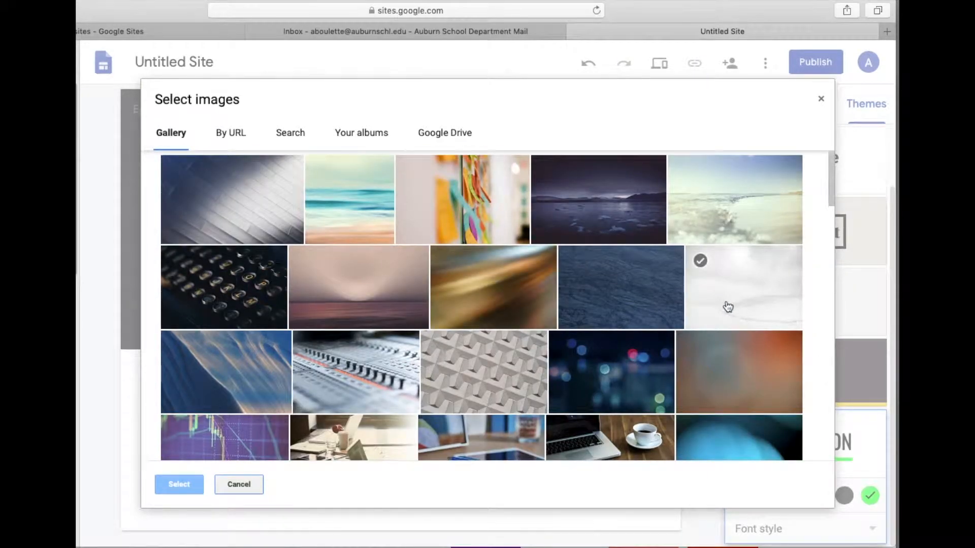
pyautogui.click(725, 305)
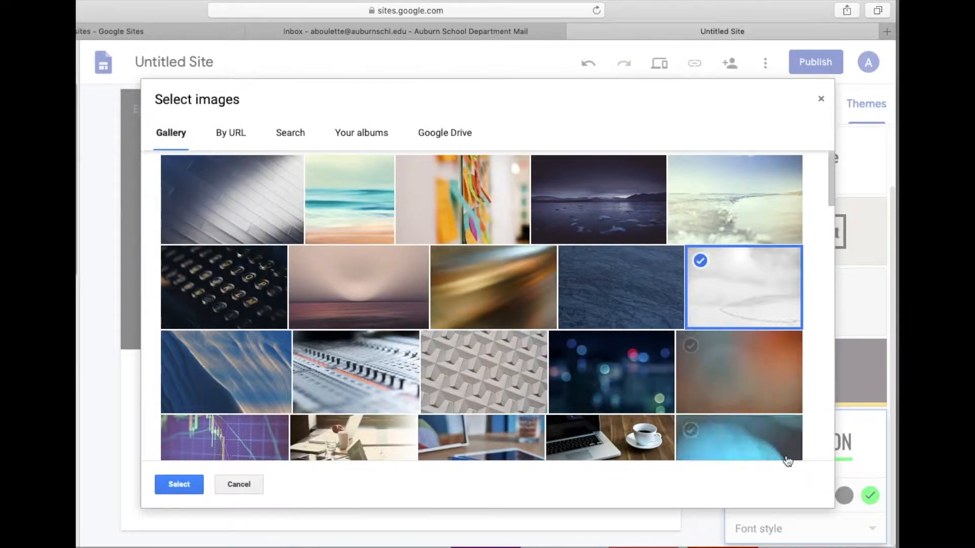
pyautogui.click(158, 481)
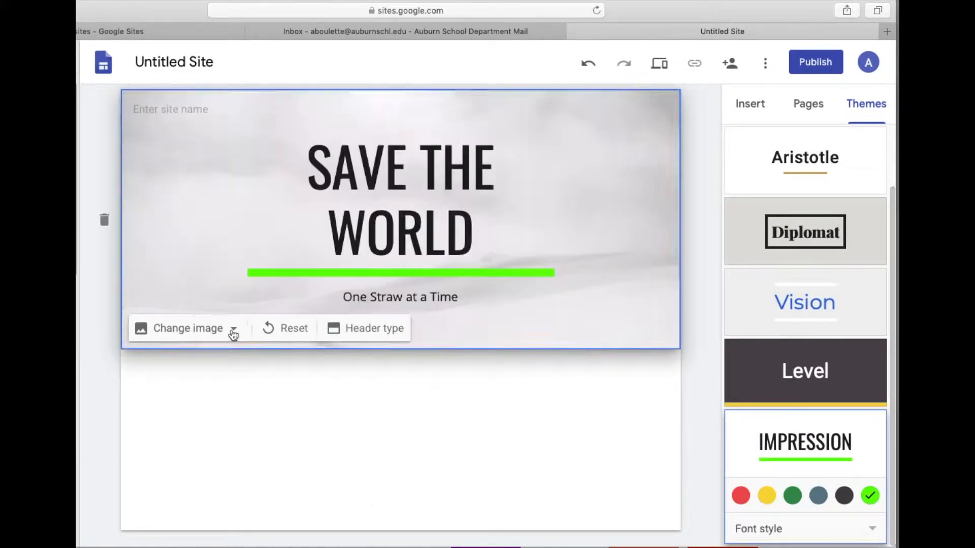
# Step: Try the Banner, Title only and Cover header types and set the header to Large banner
pyautogui.click(233, 331)
pyautogui.click(497, 336)
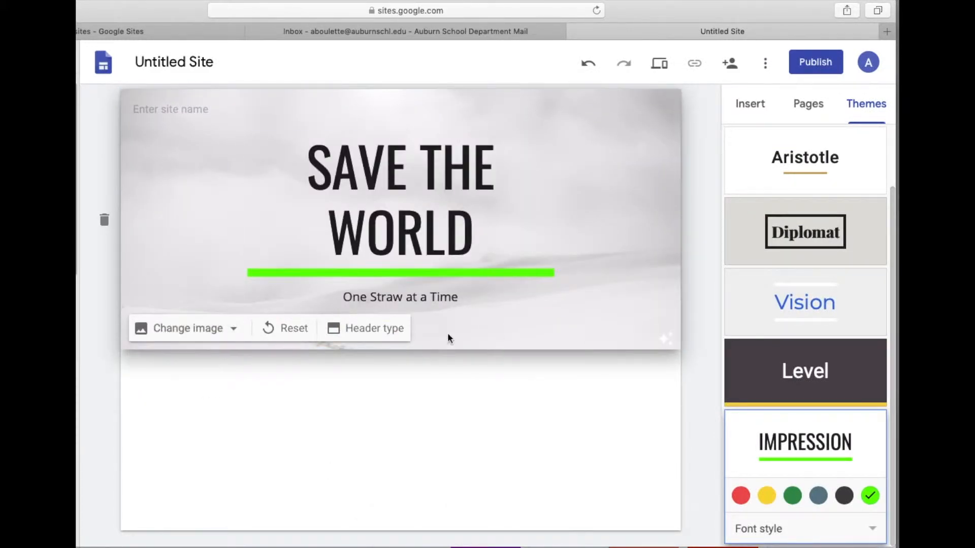
pyautogui.click(385, 335)
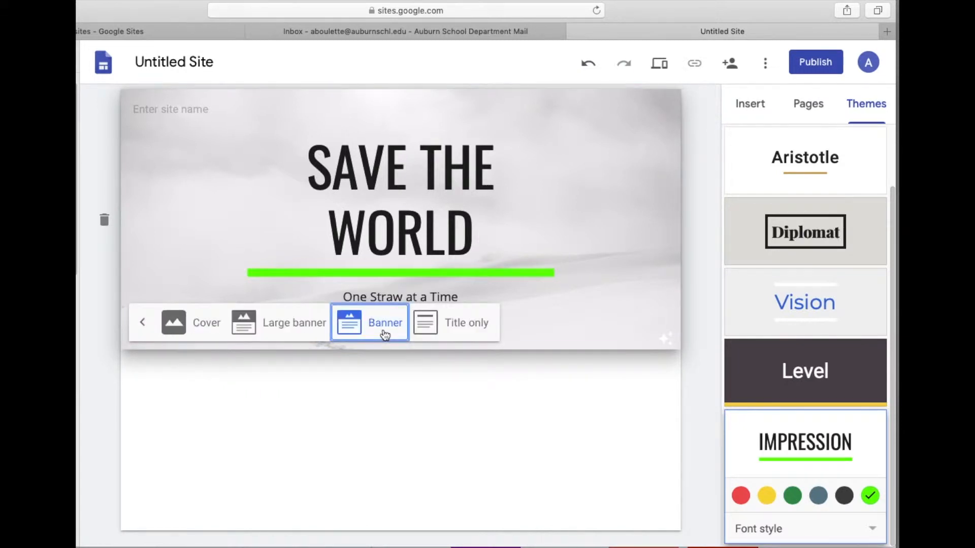
pyautogui.click(263, 326)
pyautogui.click(372, 410)
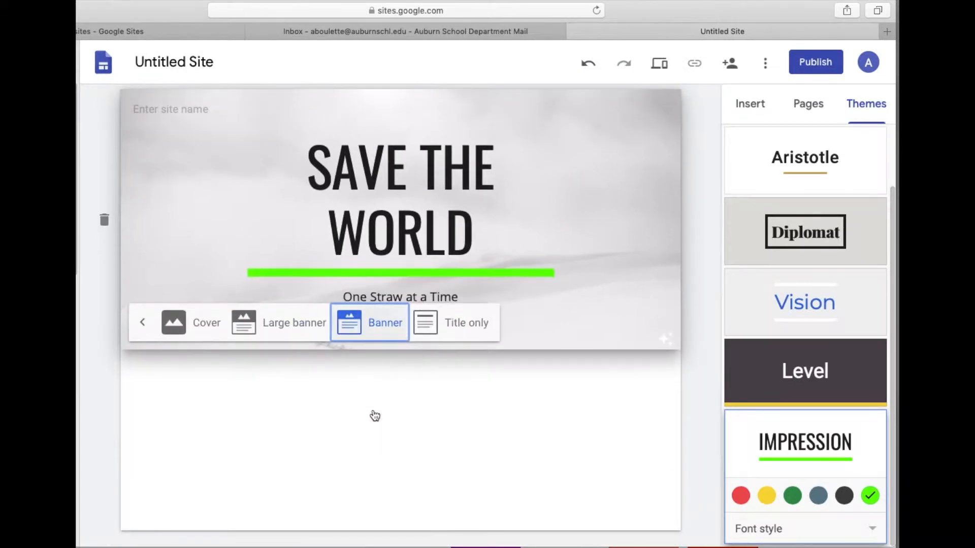
pyautogui.click(457, 333)
pyautogui.click(203, 247)
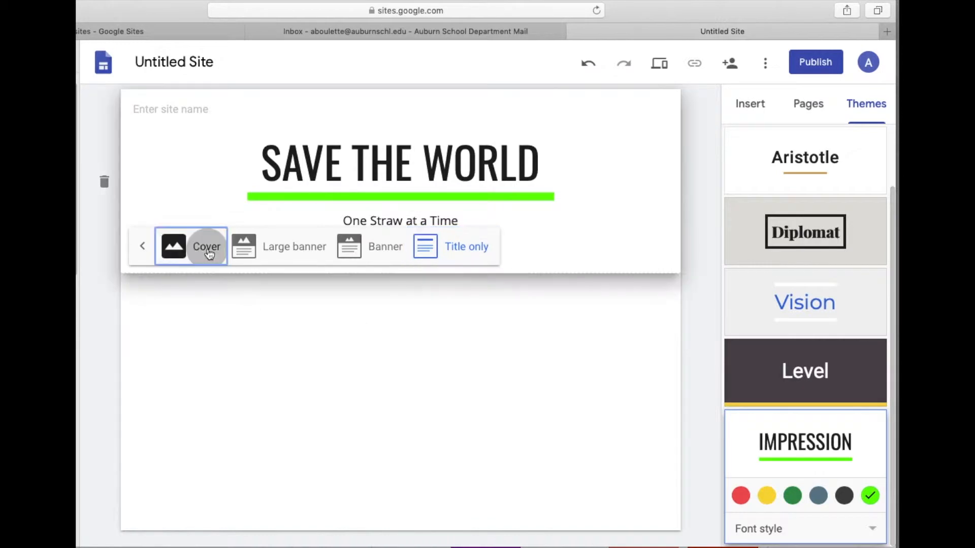
pyautogui.scroll(-3, 251, 327)
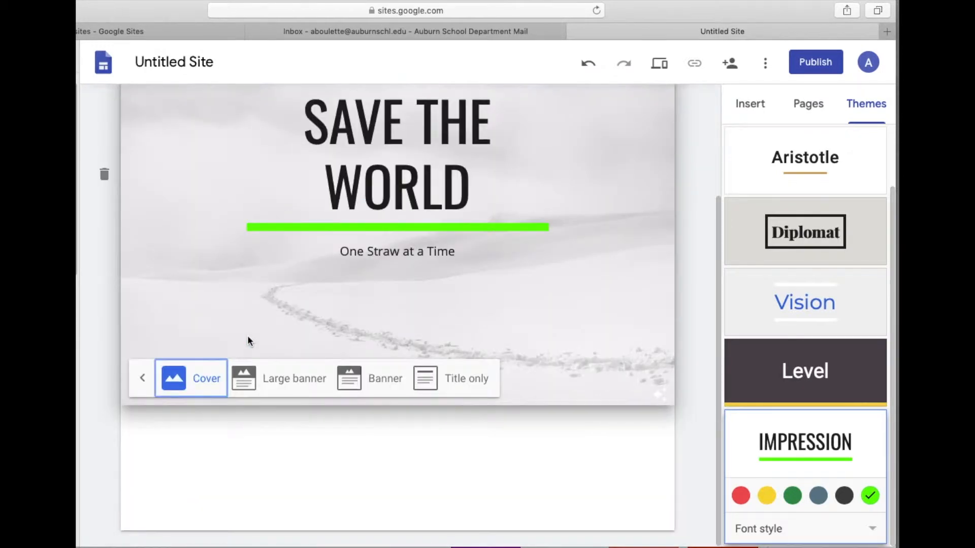
pyautogui.click(287, 395)
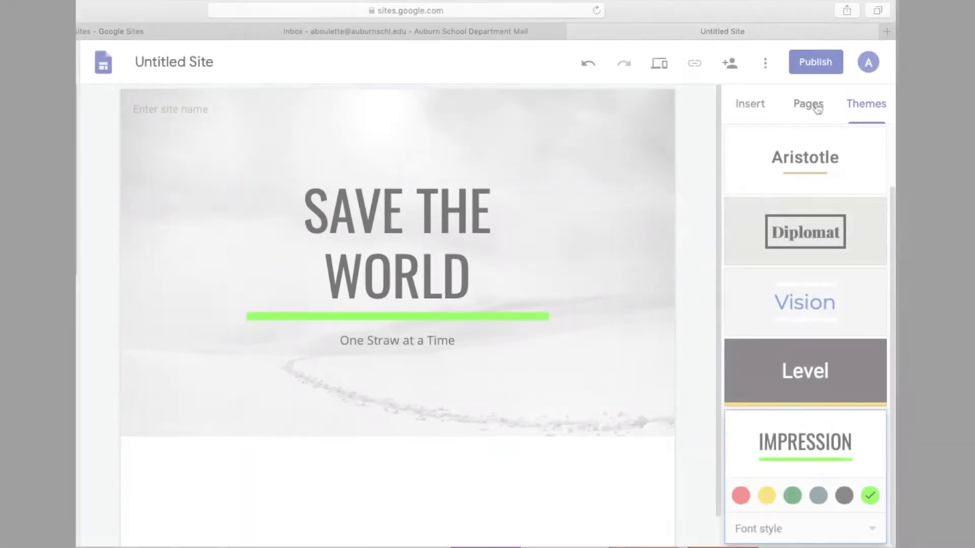
# Step: Add a new page named Resources to the site
pyautogui.click(811, 106)
pyautogui.moveTo(822, 508)
pyautogui.click(743, 110)
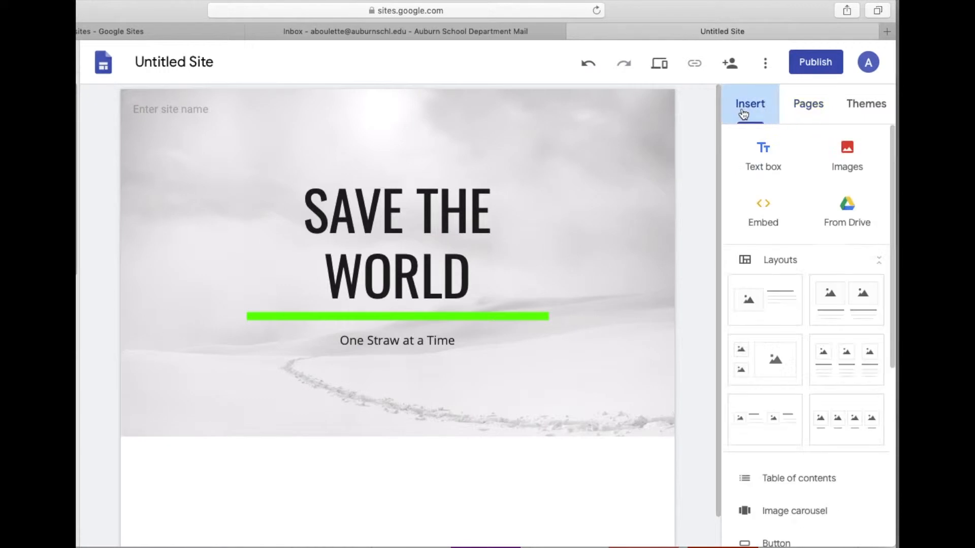
pyautogui.click(813, 106)
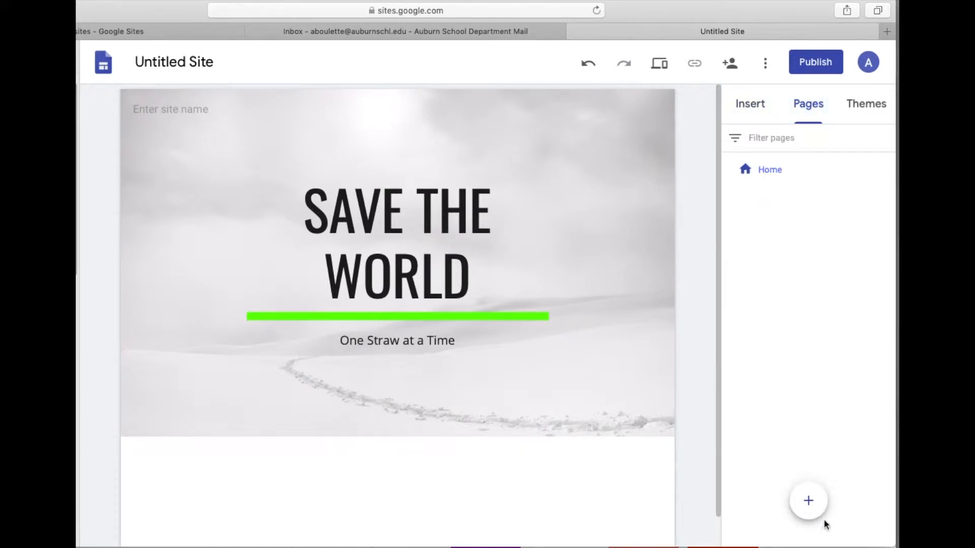
pyautogui.click(810, 503)
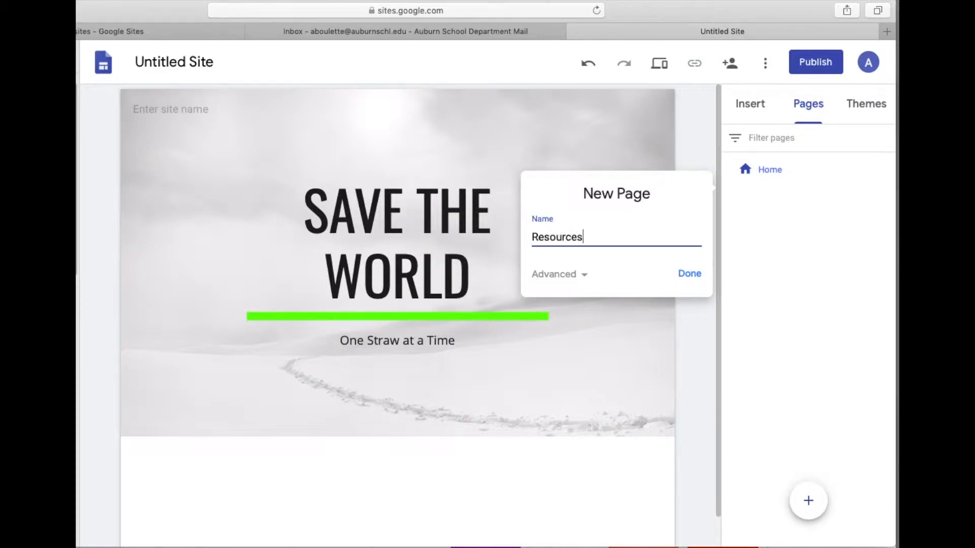
pyautogui.click(689, 274)
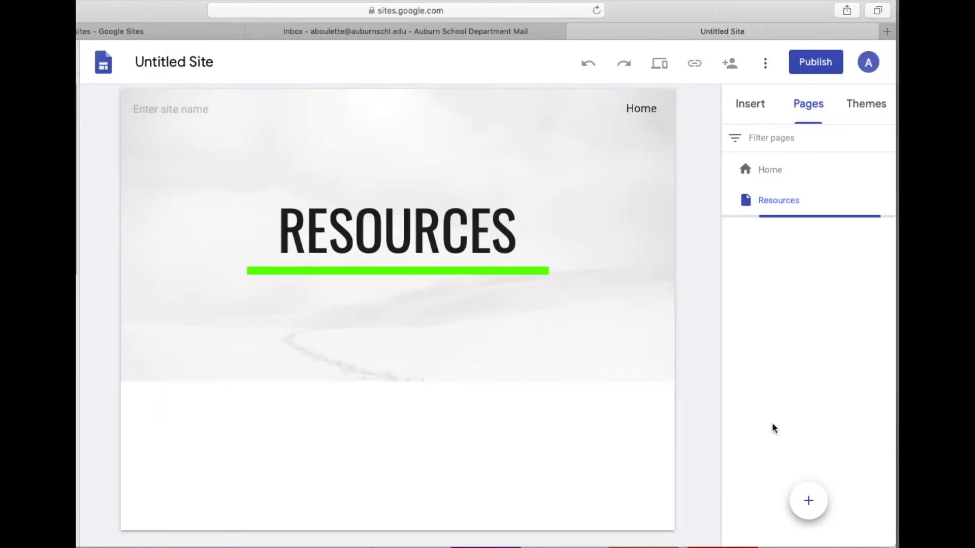
# Step: Add two more pages to the site named Contact Us and Research
pyautogui.click(809, 500)
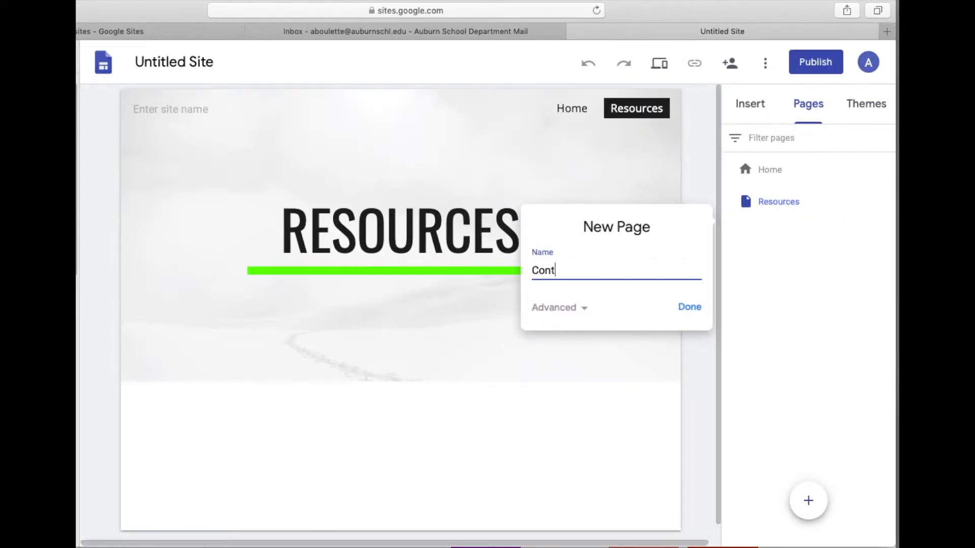
pyautogui.click(686, 309)
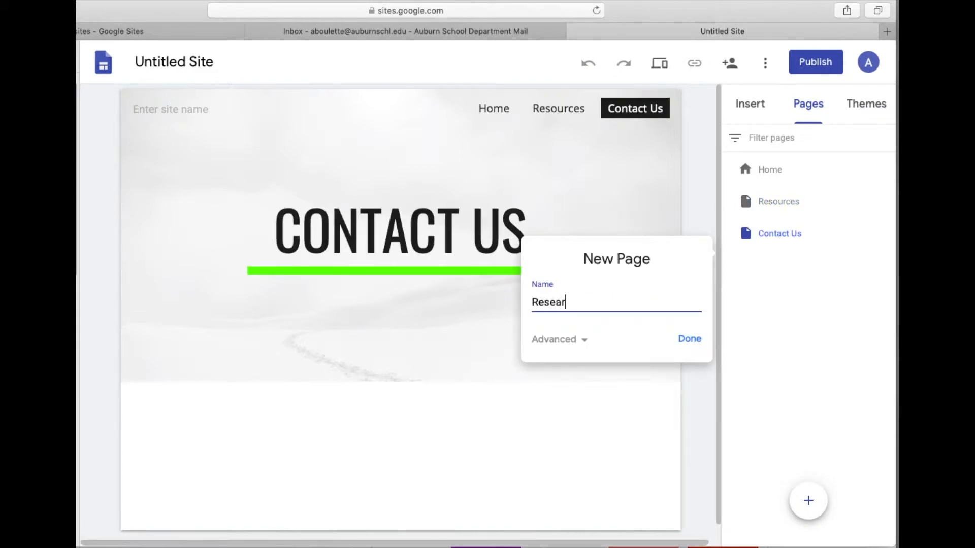
pyautogui.click(691, 339)
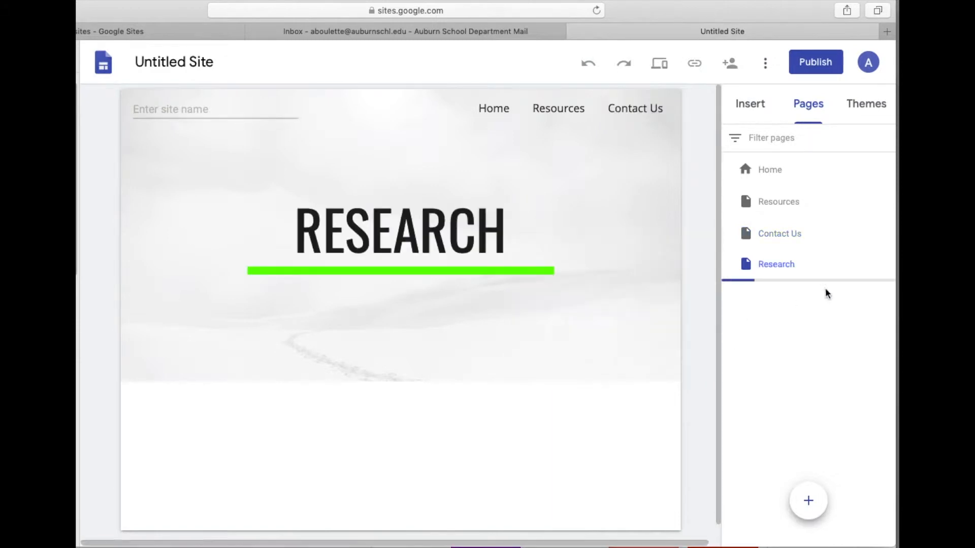
# Step: Make Research a subpage of Contact Us, and collapse and expand the Contact Us group
pyautogui.moveTo(887, 266)
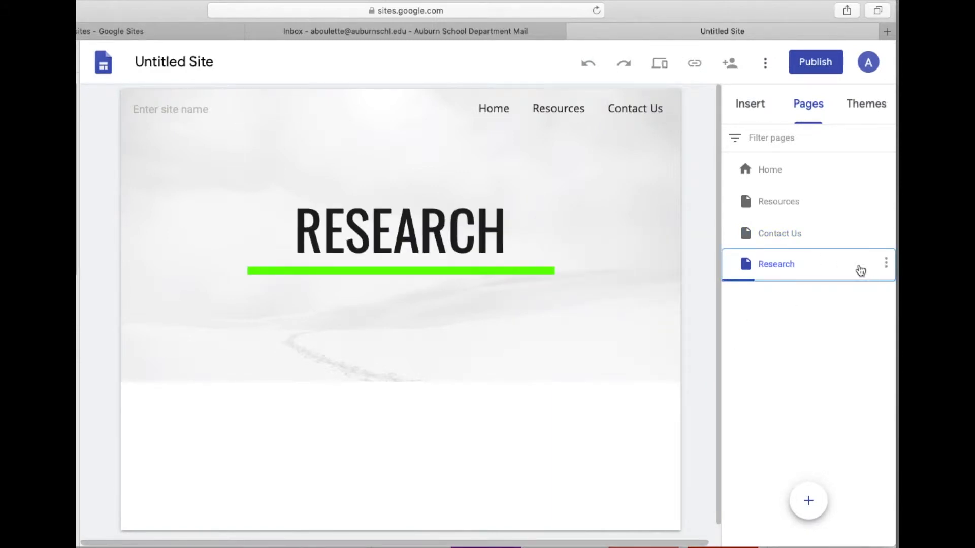
pyautogui.moveTo(772, 257); pyautogui.dragTo(771, 245)
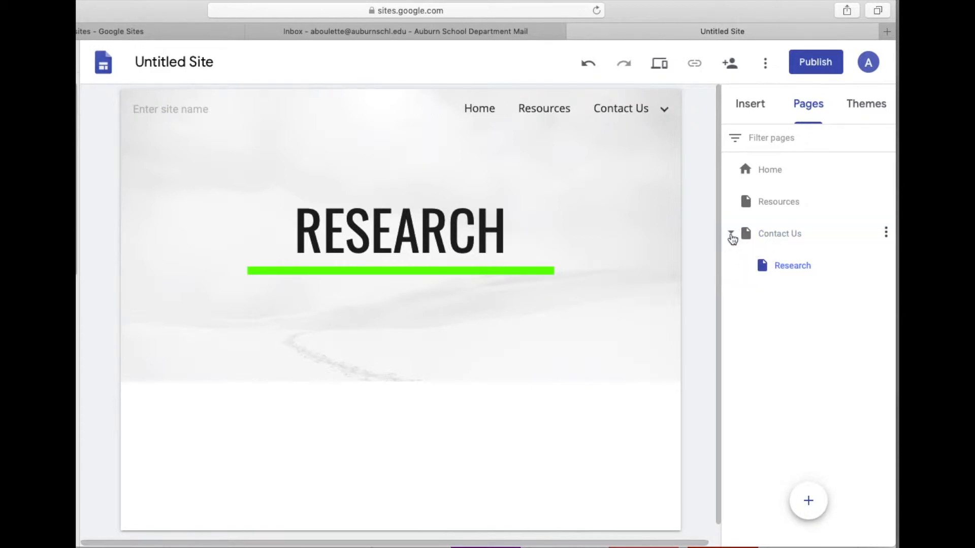
pyautogui.click(731, 235)
pyautogui.click(731, 234)
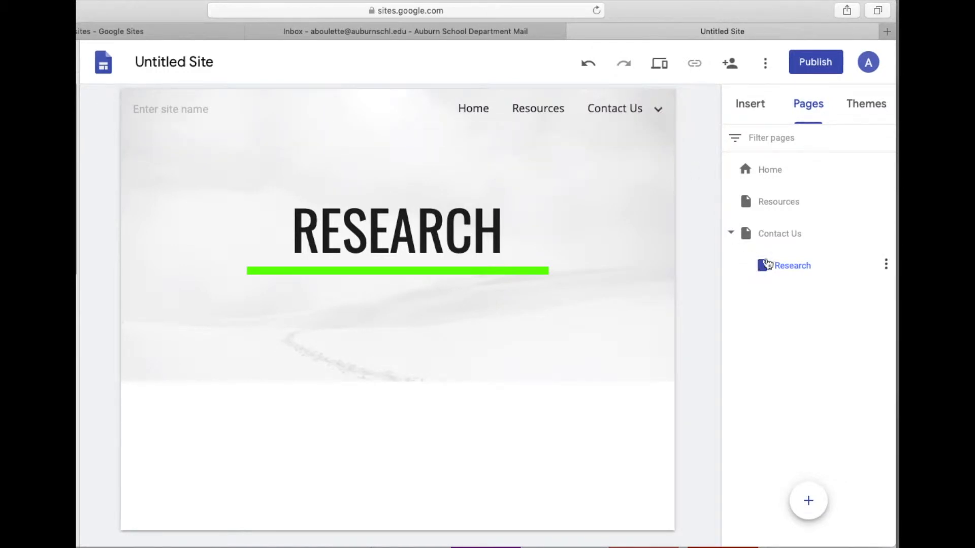
# Step: Move Research out to the top level between Resources and Contact Us, and visit Resources, Contact Us and Home through the site navigation
pyautogui.moveTo(776, 266); pyautogui.dragTo(743, 222)
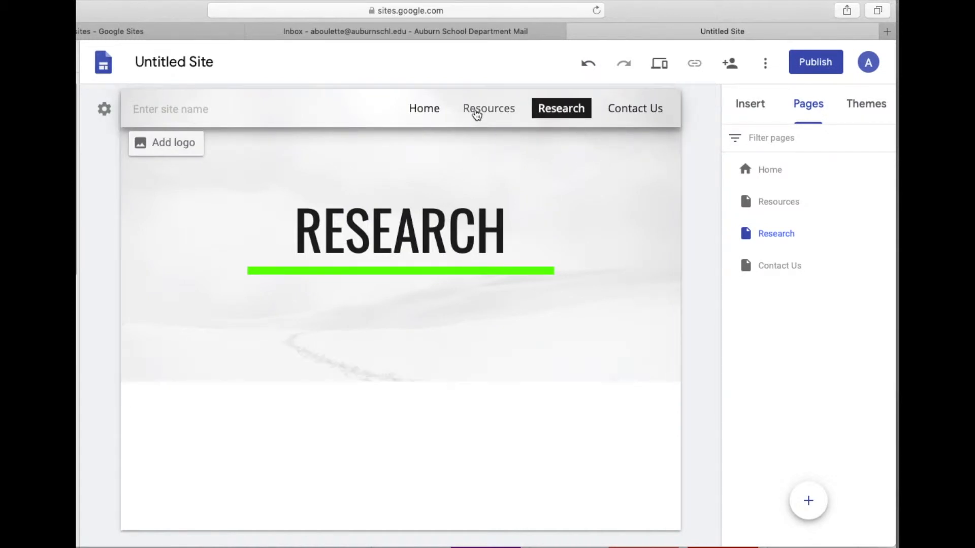
pyautogui.click(474, 110)
pyautogui.click(645, 117)
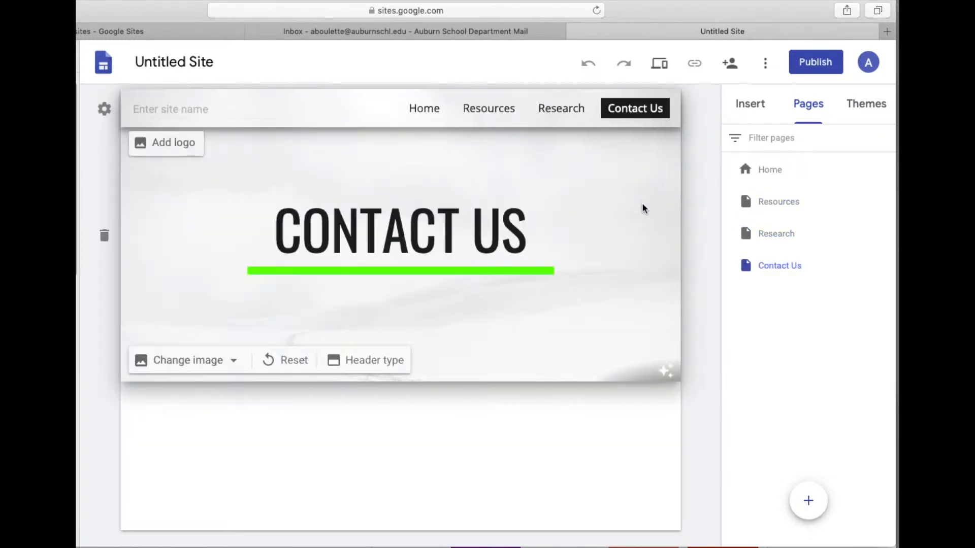
pyautogui.click(425, 108)
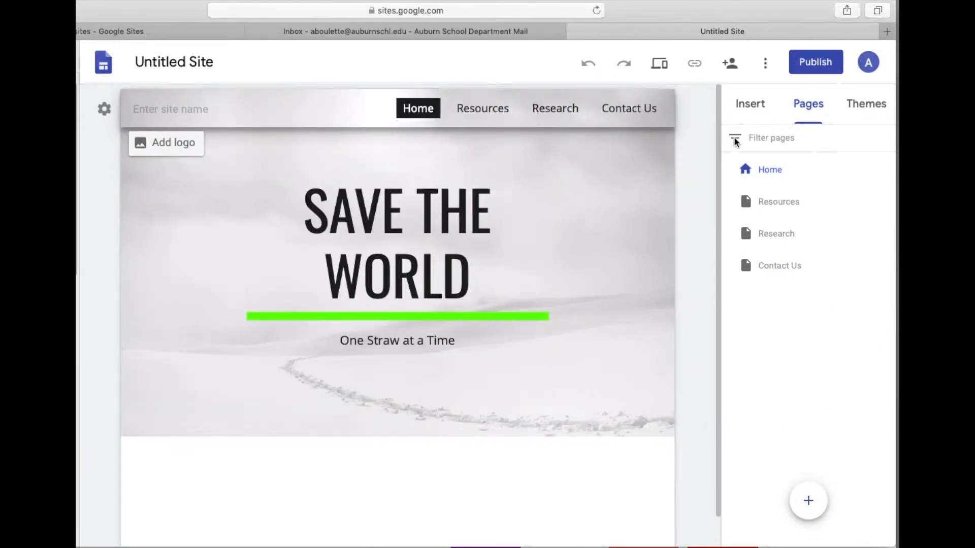
# Step: Add a new page named Who We Are to the site
pyautogui.click(751, 105)
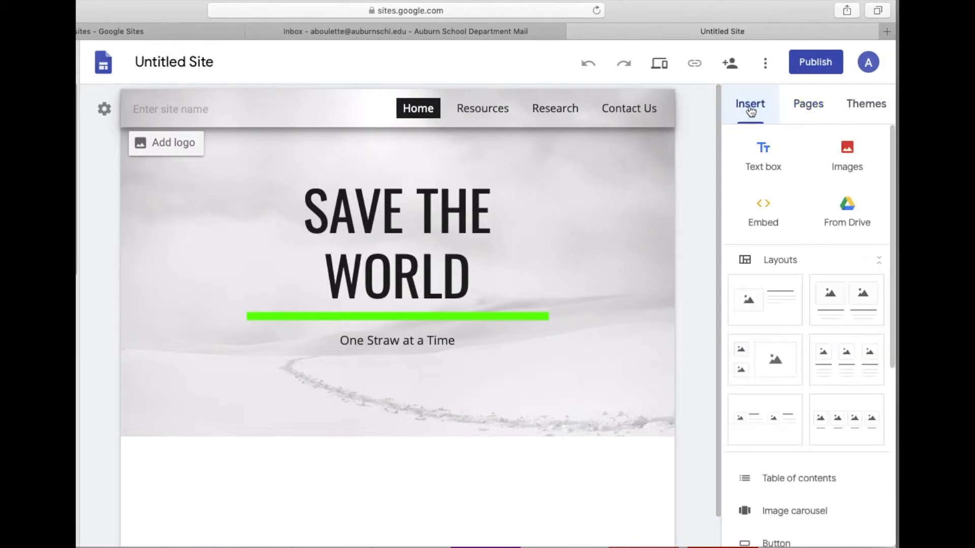
pyautogui.click(858, 110)
pyautogui.click(812, 105)
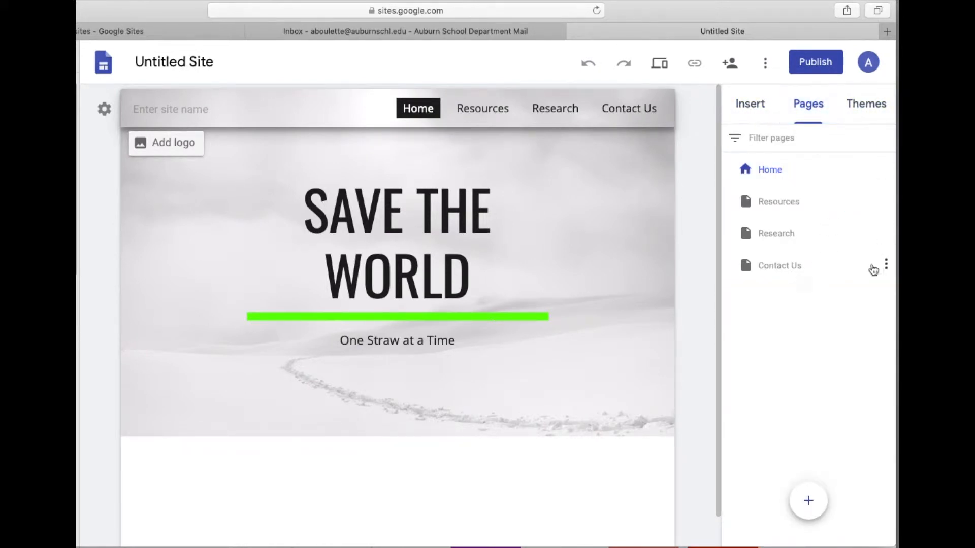
pyautogui.click(808, 501)
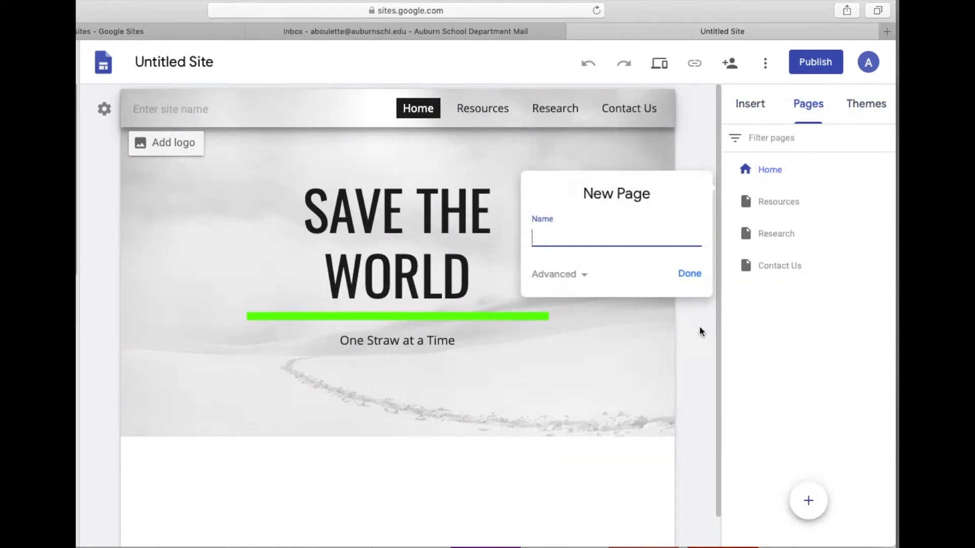
pyautogui.write('Who We Are')
pyautogui.click(688, 286)
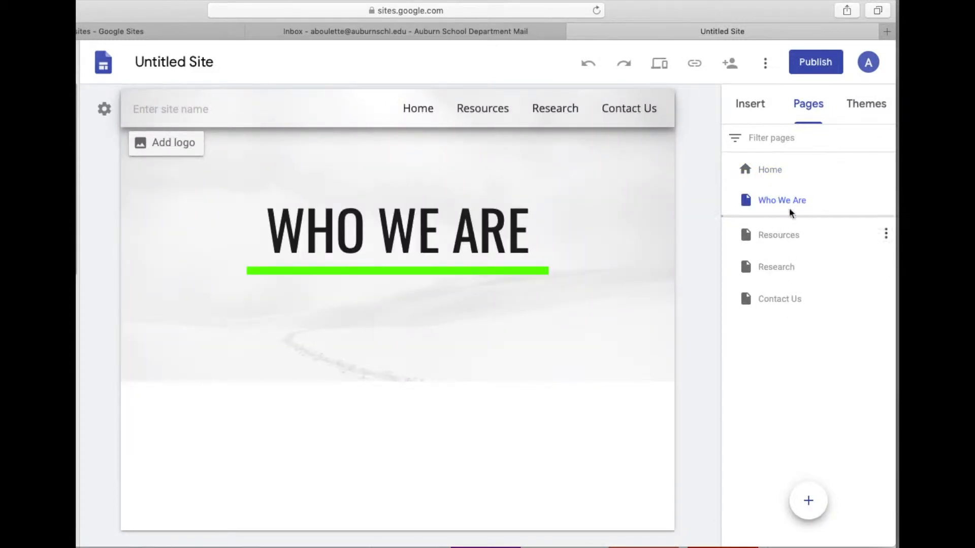
# Step: Nest the Who We Are page under Contact Us as a subpage and return to the Home page
pyautogui.click(773, 277)
pyautogui.moveTo(779, 205); pyautogui.dragTo(793, 303)
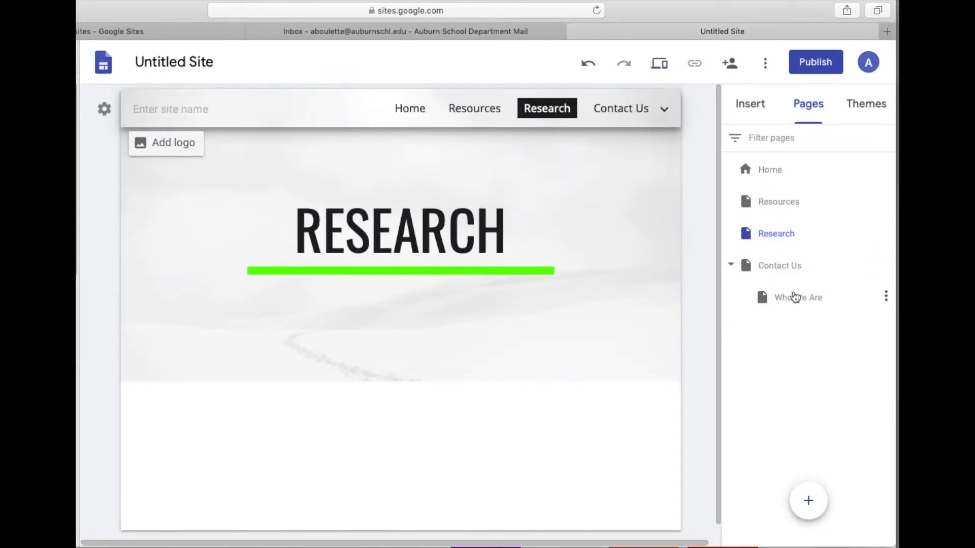
pyautogui.click(781, 297)
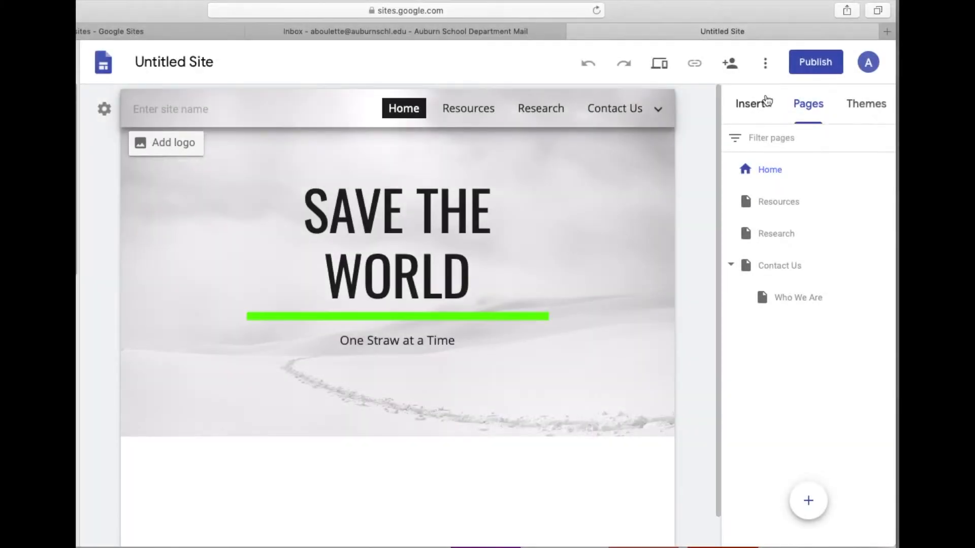
# Step: Insert the layout with two small stacked image placeholders beside one large placeholder below the Home page header
pyautogui.click(742, 102)
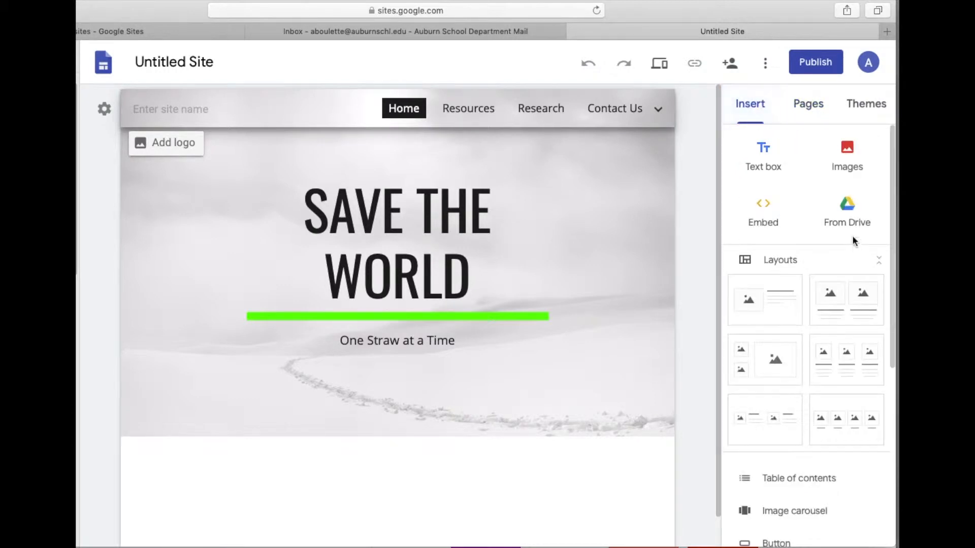
pyautogui.scroll(-2, 830, 260)
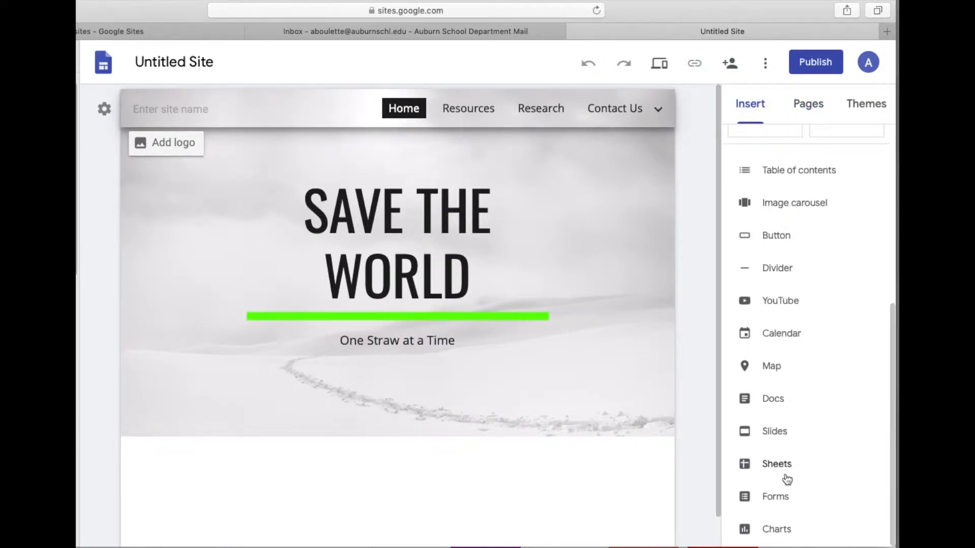
pyautogui.scroll(4, 780, 472)
pyautogui.moveTo(774, 240); pyautogui.dragTo(406, 422)
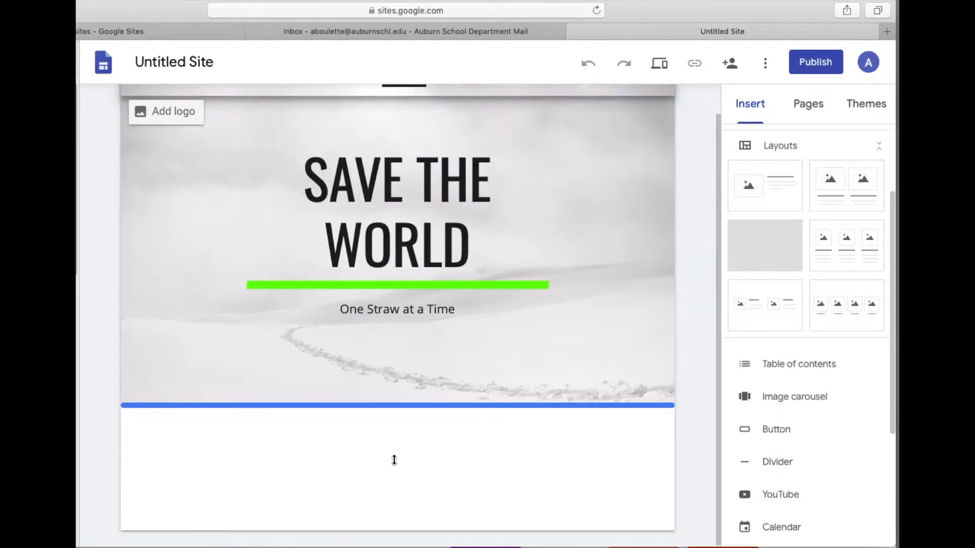
pyautogui.moveTo(394, 460); pyautogui.dragTo(398, 466)
pyautogui.scroll(3, 622, 382)
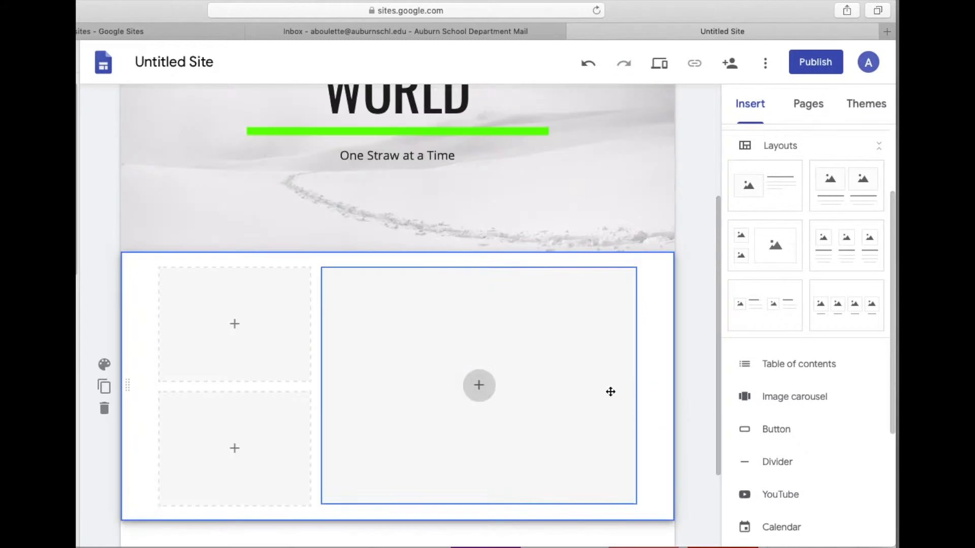
# Step: Start selecting an image for the large placeholder and search Google images for "Straws"
pyautogui.click(479, 387)
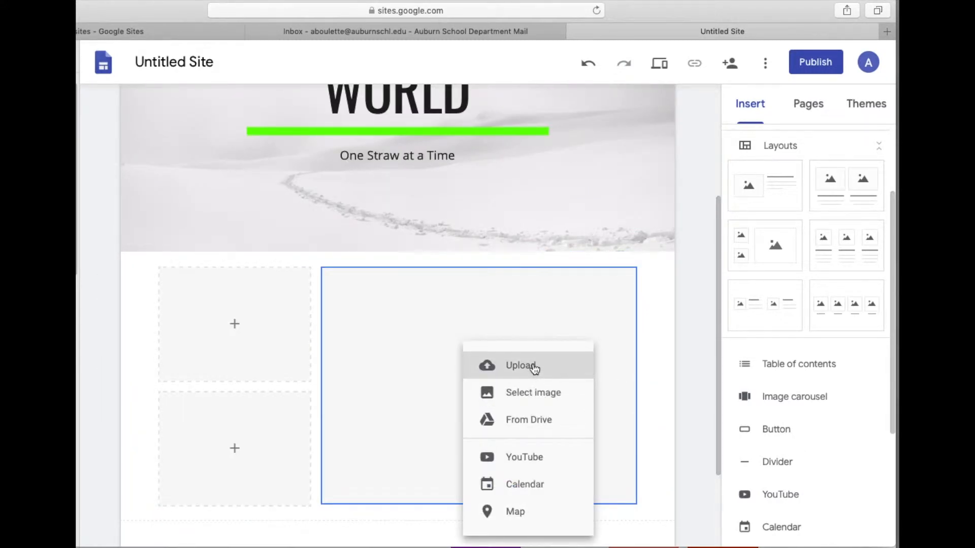
pyautogui.click(528, 395)
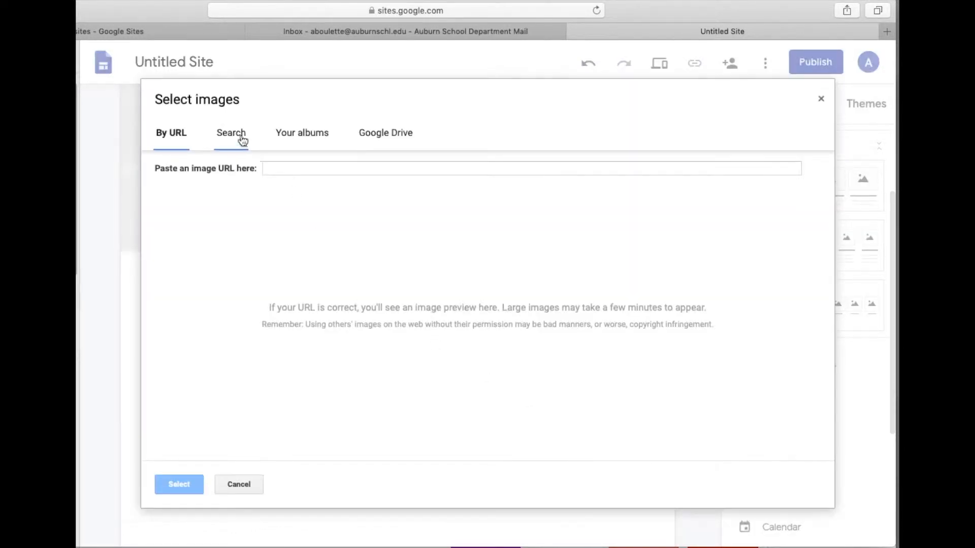
pyautogui.click(243, 141)
pyautogui.write('Straws')
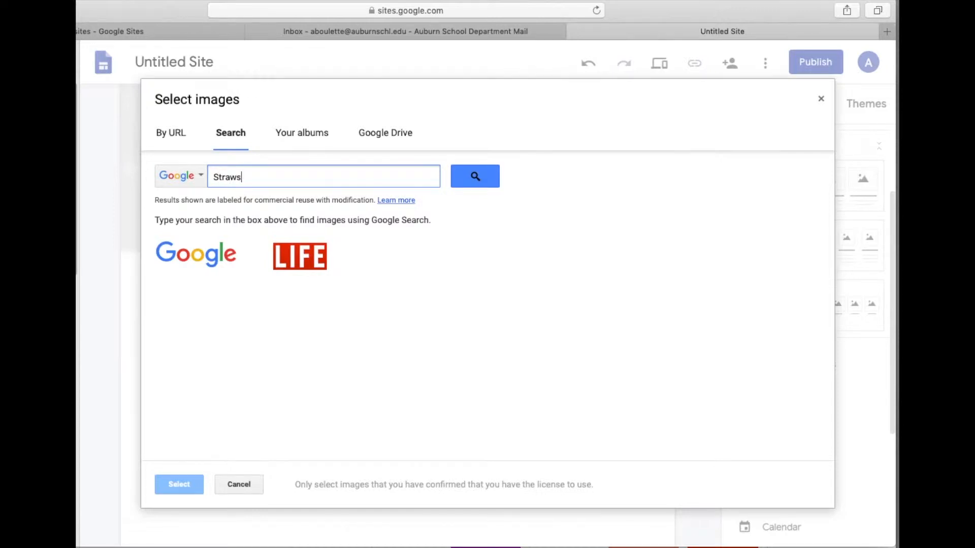
pyautogui.press('Return')
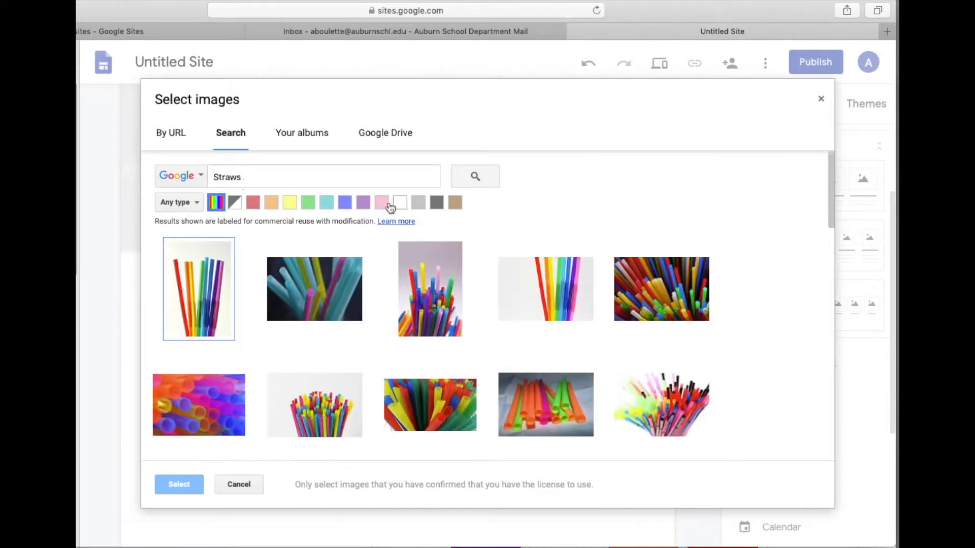
# Step: Check the image type filter, browse the results and insert the upright photo of colourful straws against a pale mauve background
pyautogui.click(198, 203)
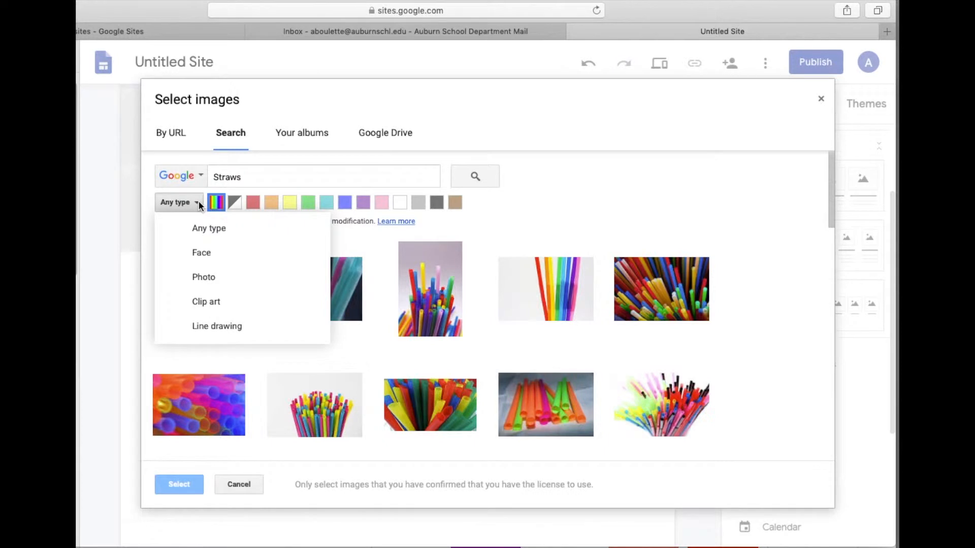
pyautogui.click(190, 202)
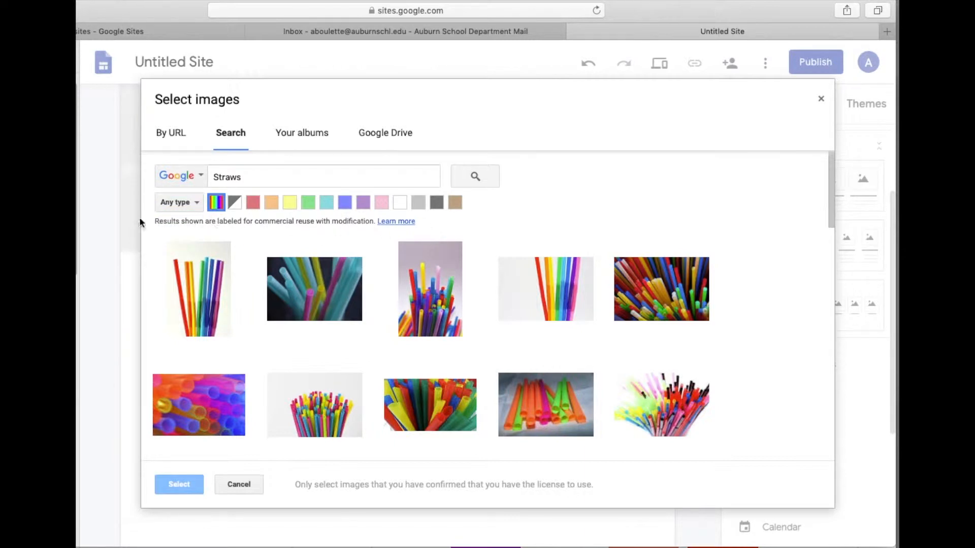
pyautogui.scroll(-6, 457, 305)
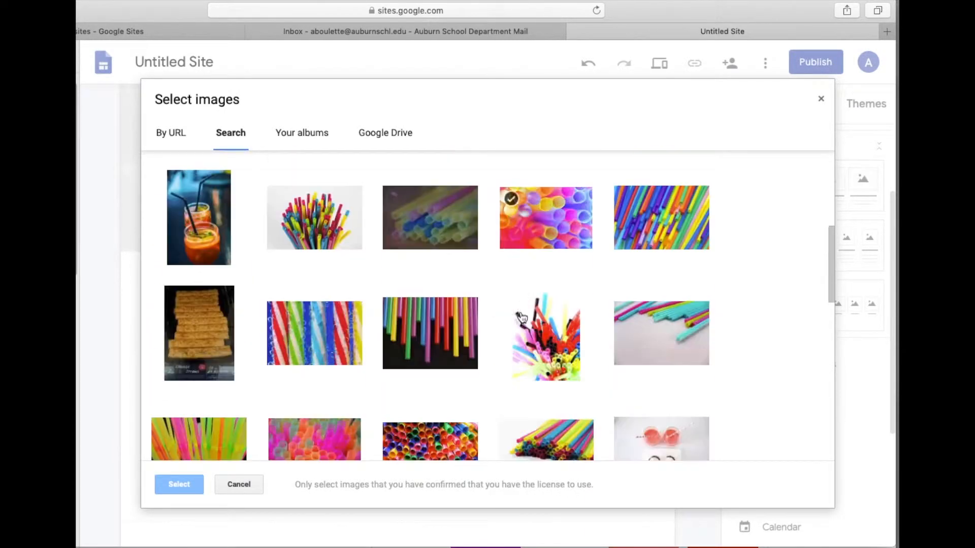
pyautogui.scroll(-3, 522, 318)
pyautogui.scroll(-1, 525, 315)
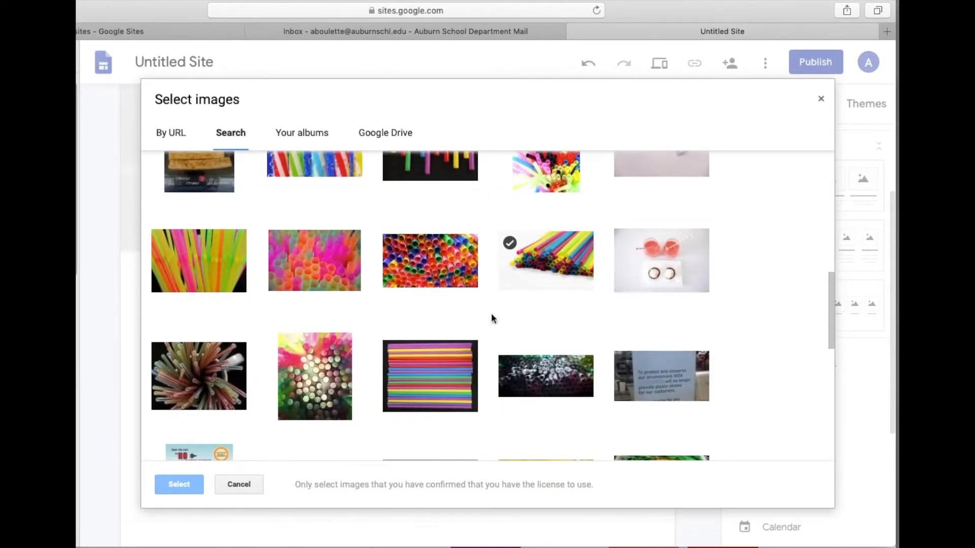
pyautogui.scroll(15, 317, 370)
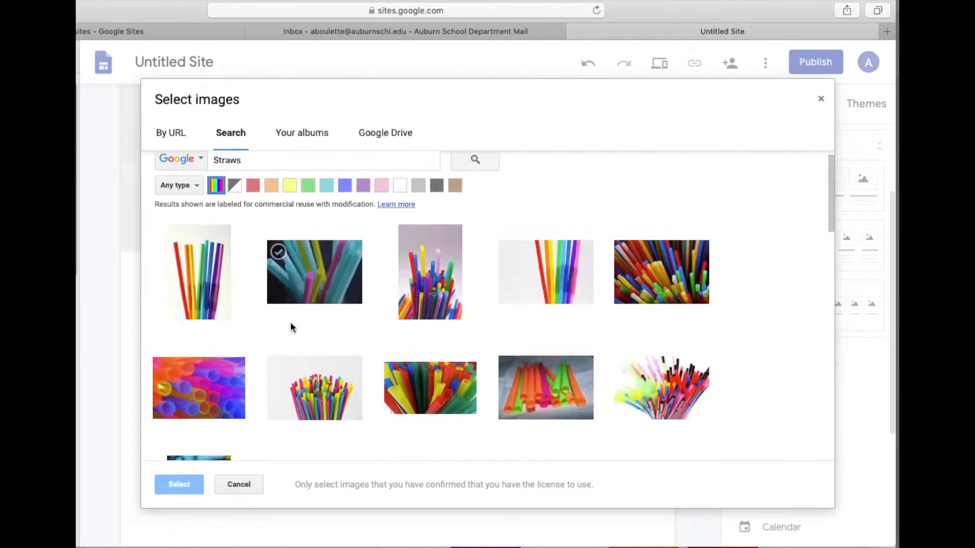
pyautogui.click(450, 307)
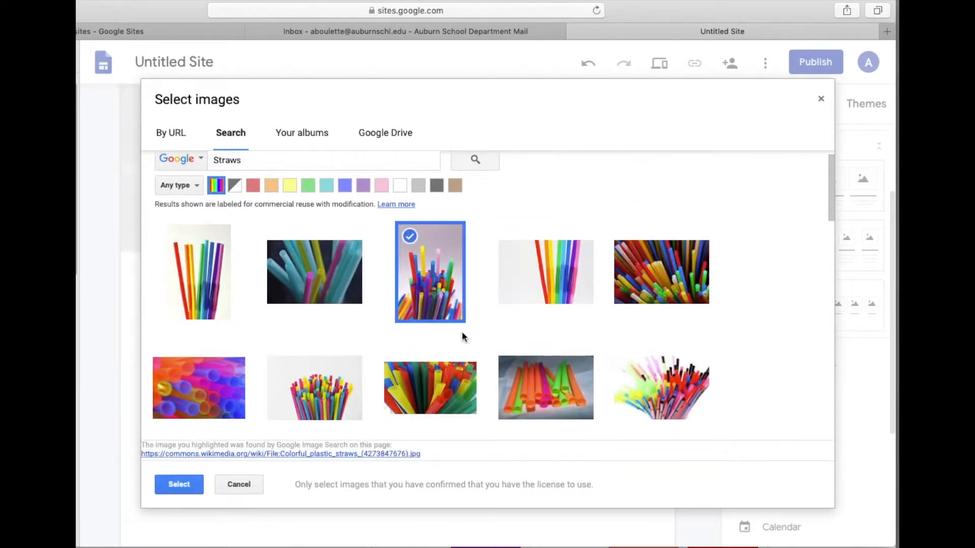
pyautogui.click(180, 484)
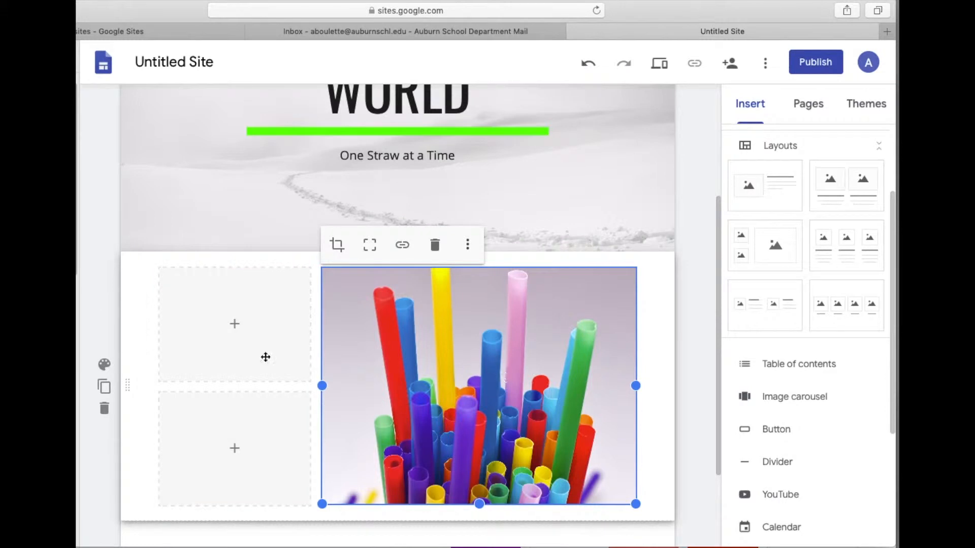
pyautogui.click(235, 324)
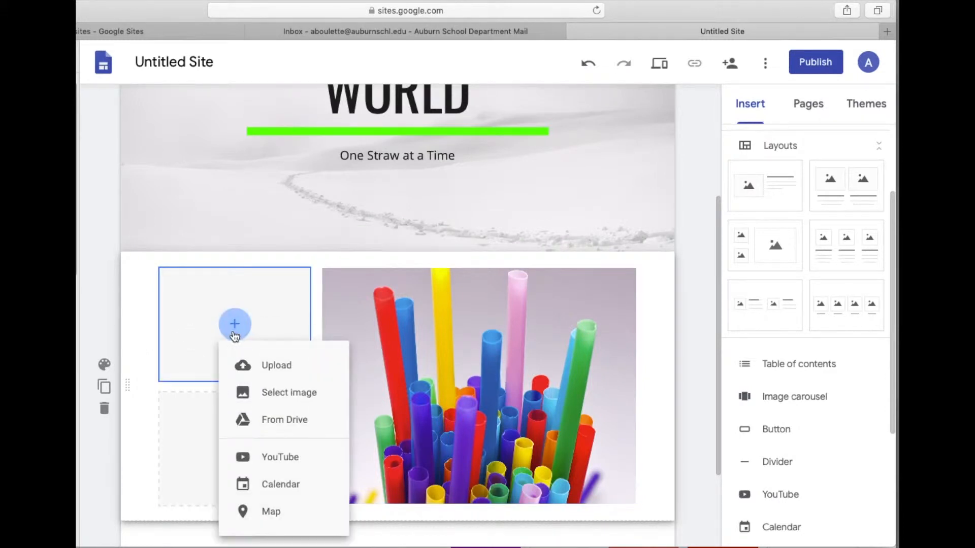
pyautogui.click(260, 367)
pyautogui.click(563, 442)
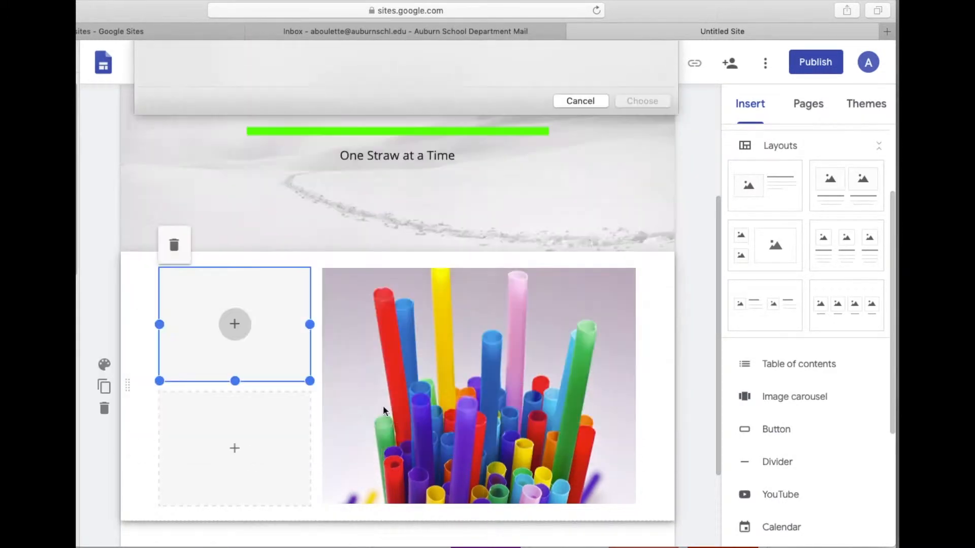
# Step: Search Google images for "Straw pollution" and fill the two small placeholders with the beach photo spelling TRASH and the litter pile photo
pyautogui.click(238, 336)
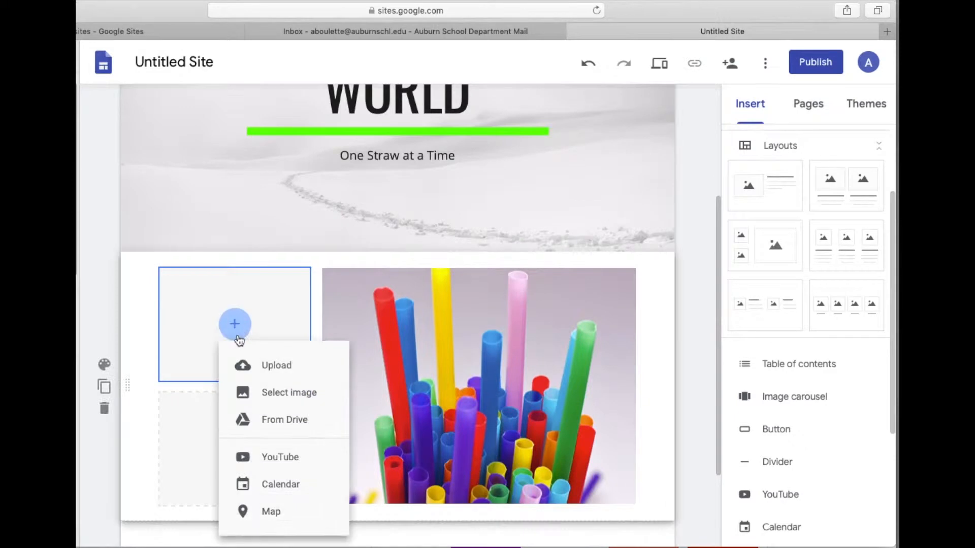
pyautogui.click(285, 397)
pyautogui.click(230, 133)
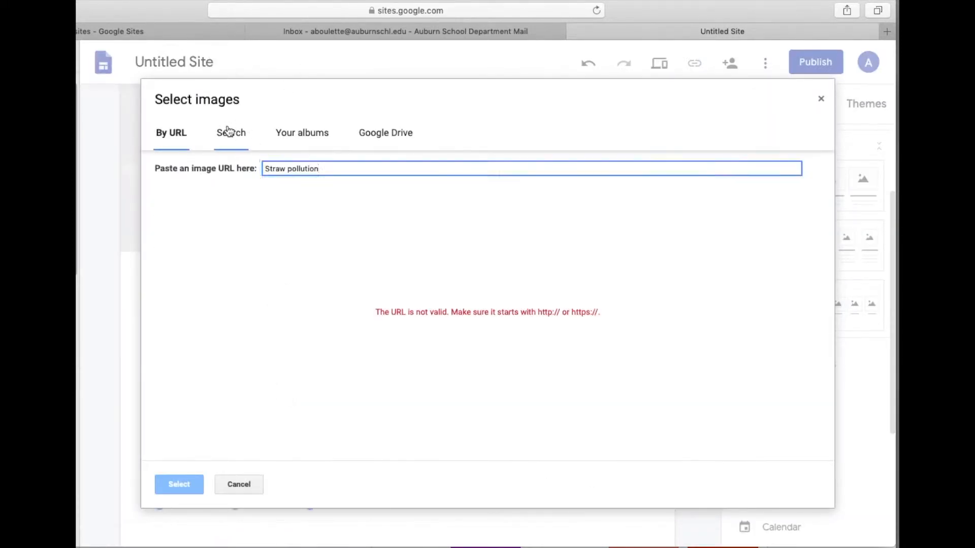
pyautogui.click(228, 133)
pyautogui.write('Str')
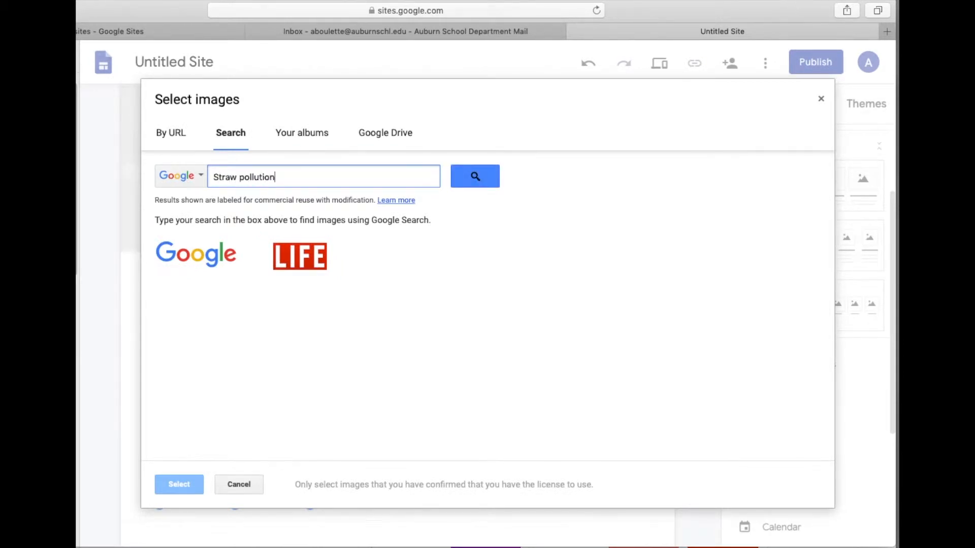
pyautogui.write('aw pollution')
pyautogui.press('Return')
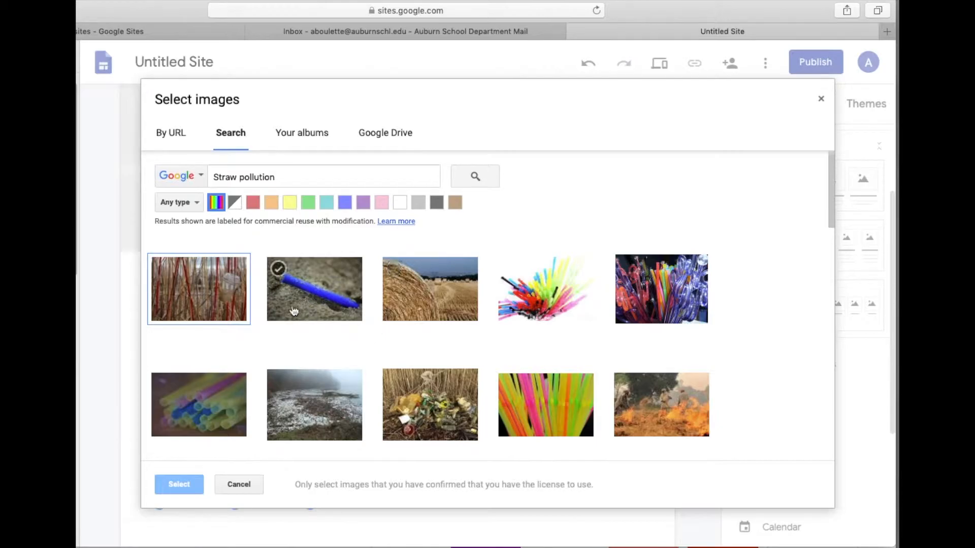
pyautogui.scroll(-3, 257, 293)
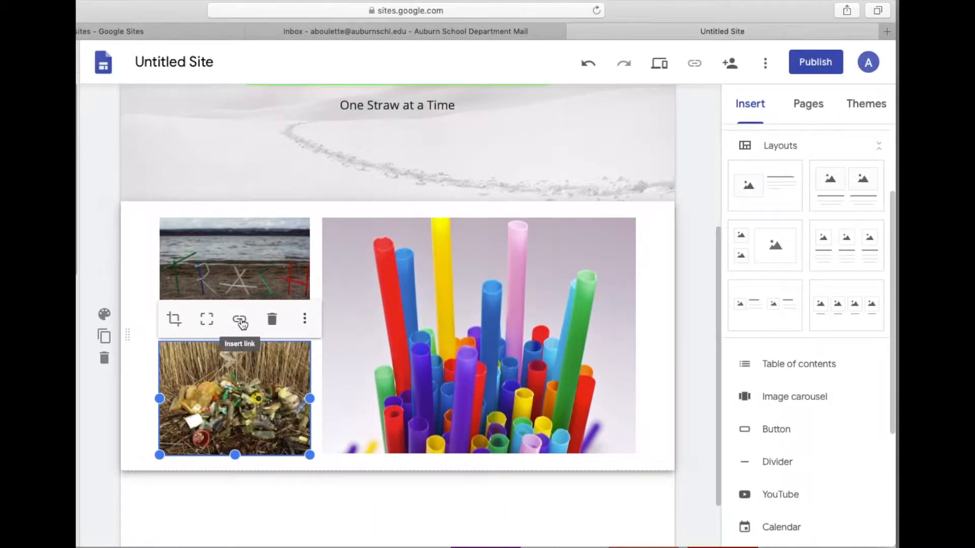
# Step: Adjust the crop of the litter pile photo and look through the site pages it can link to
pyautogui.click(175, 318)
pyautogui.moveTo(174, 323)
pyautogui.mouseDown()
pyautogui.moveTo(210, 326)
pyautogui.moveTo(174, 325)
pyautogui.mouseUp()
pyautogui.click(330, 319)
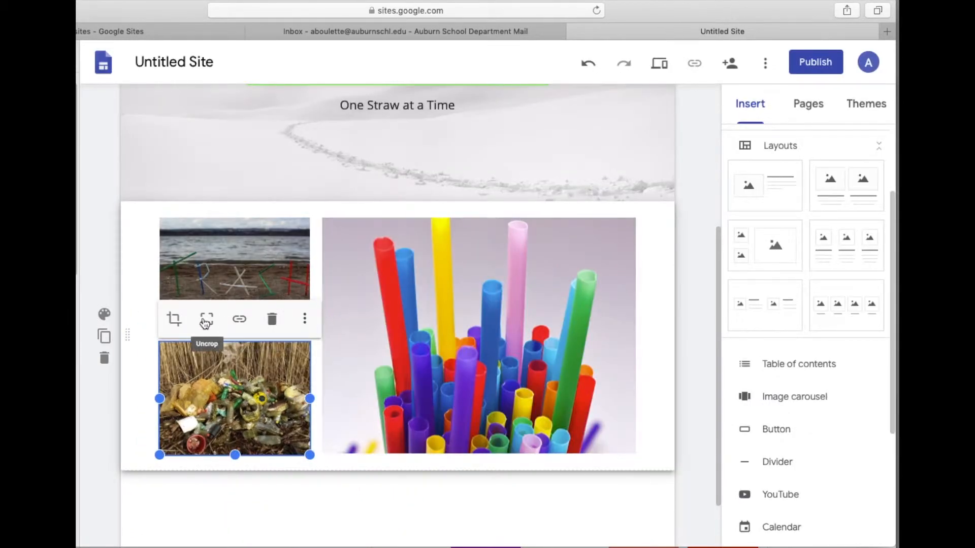
pyautogui.click(241, 320)
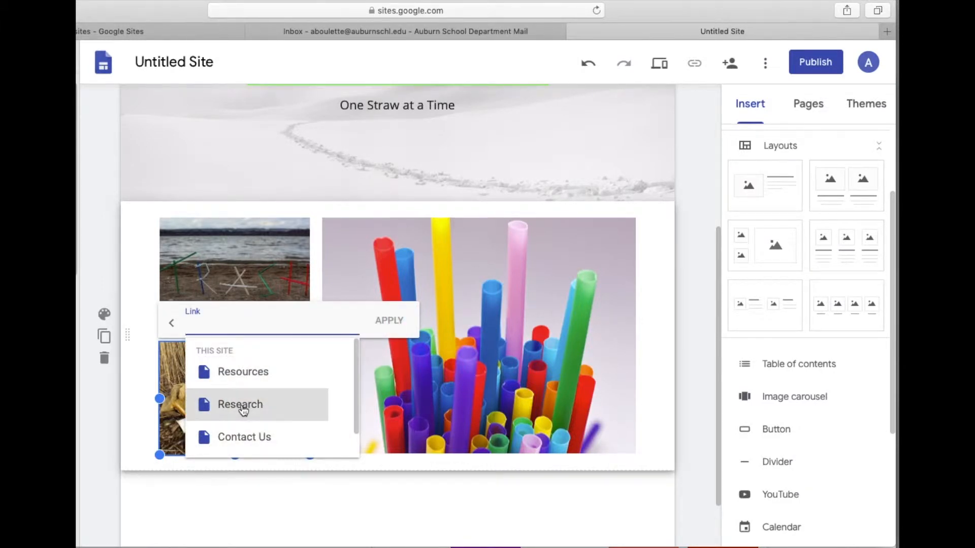
pyautogui.click(261, 504)
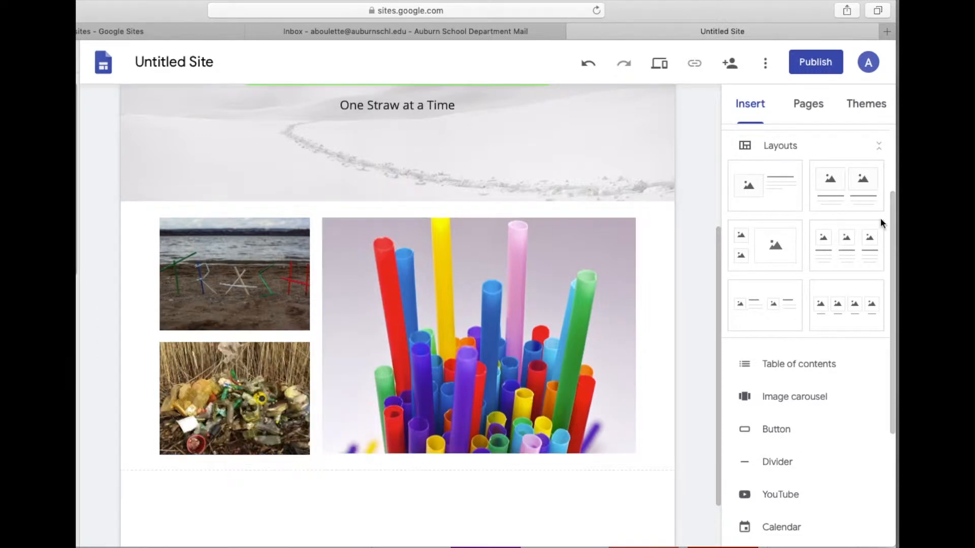
# Step: Add a new page named "Pollution in the Ocean" and nest it under Resources as a subpage
pyautogui.click(813, 116)
pyautogui.click(774, 205)
pyautogui.click(807, 503)
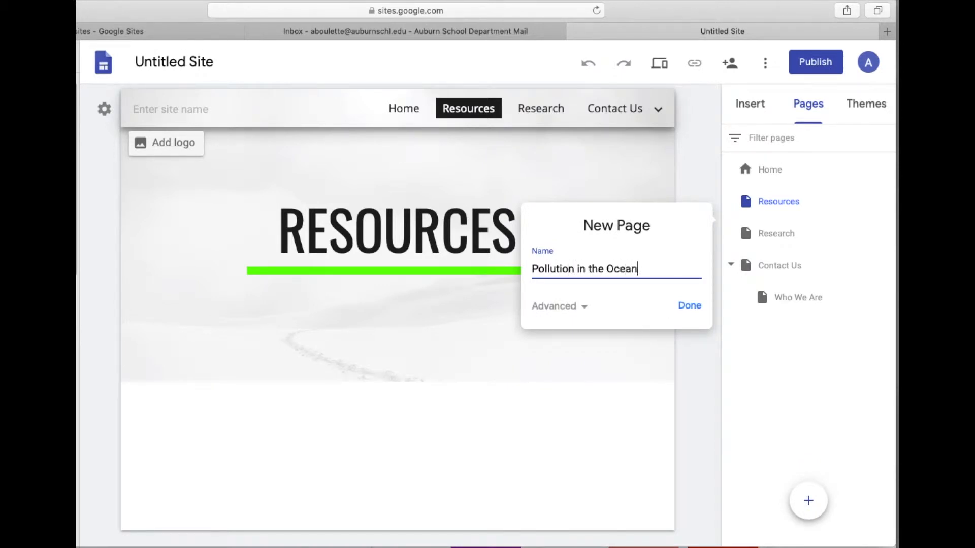
pyautogui.click(692, 307)
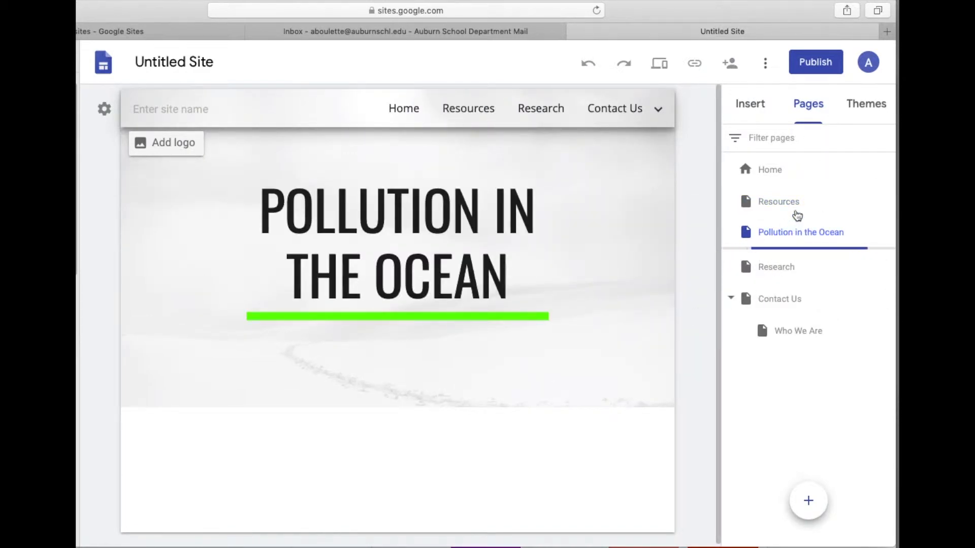
pyautogui.moveTo(788, 218); pyautogui.dragTo(792, 204)
# Step: Add a new page named "Pollution in Our World" and nest it as the first subpage of Resources
pyautogui.click(814, 492)
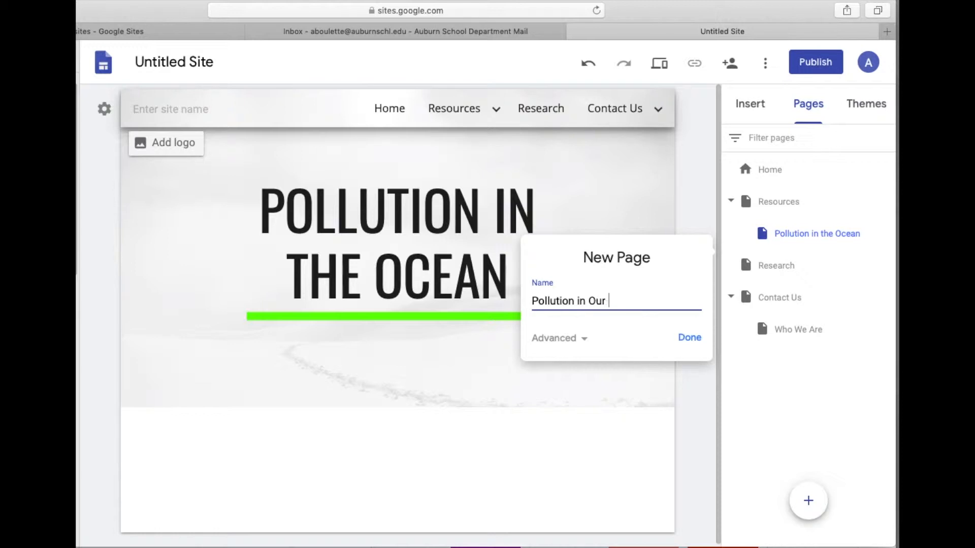
pyautogui.click(690, 339)
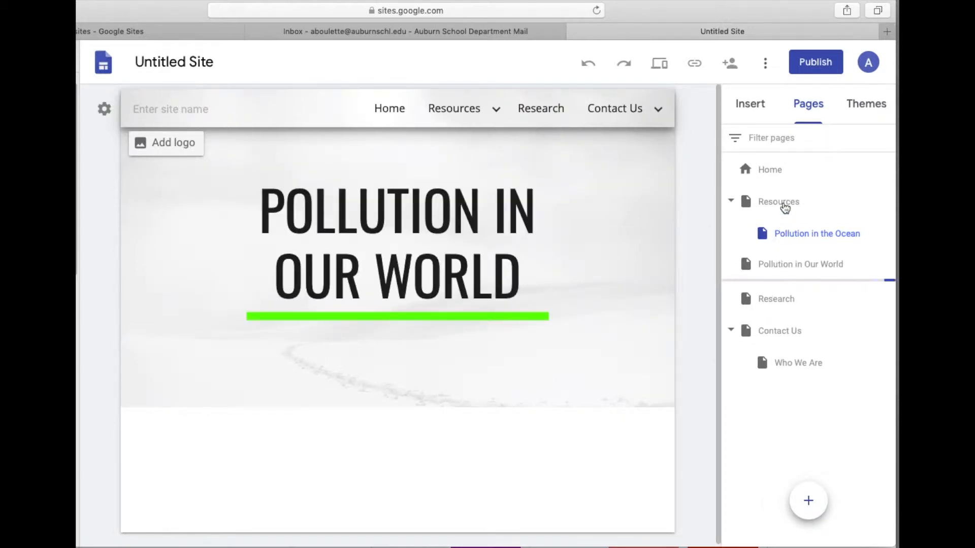
pyautogui.moveTo(786, 261); pyautogui.dragTo(777, 215)
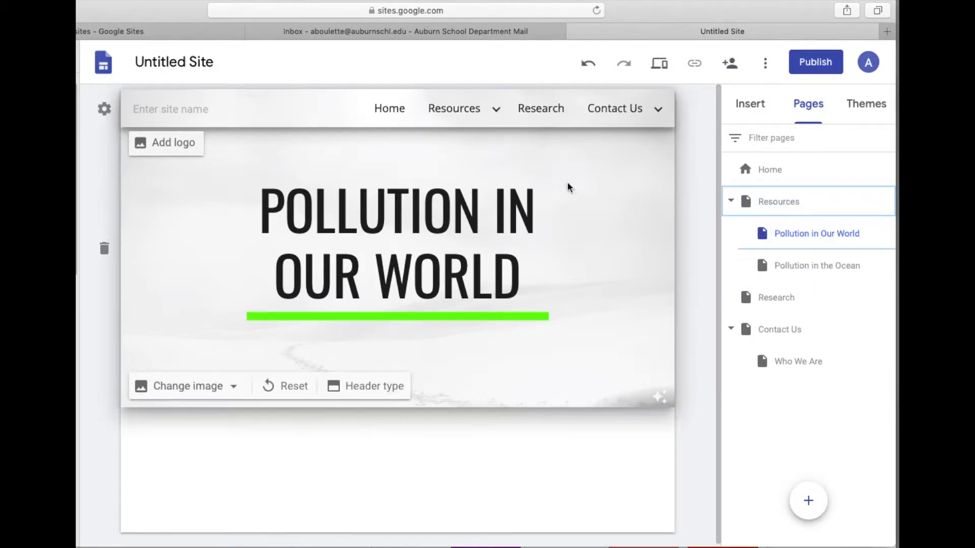
# Step: Return to the Home page and link the litter pile photo to the Pollution in Our World page
pyautogui.click(376, 107)
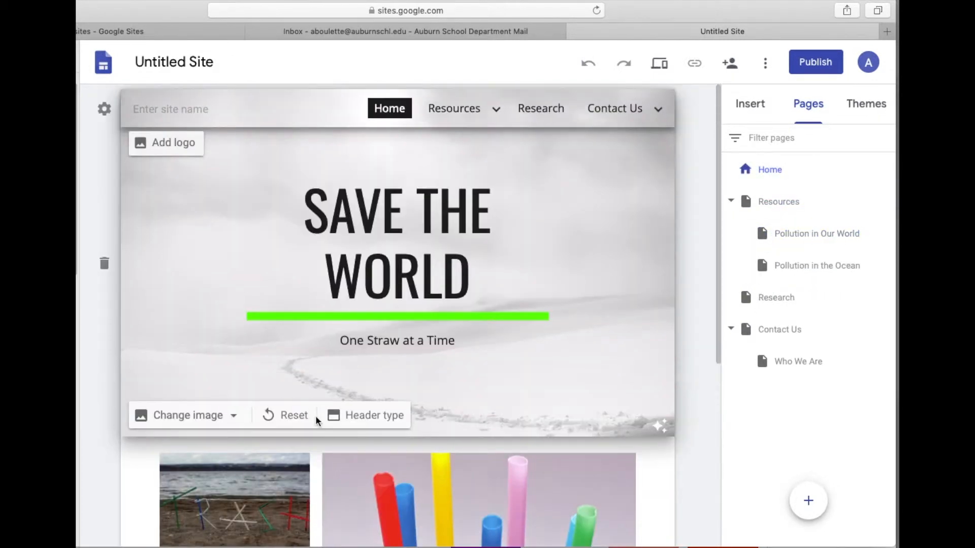
pyautogui.scroll(-5, 316, 415)
pyautogui.click(224, 315)
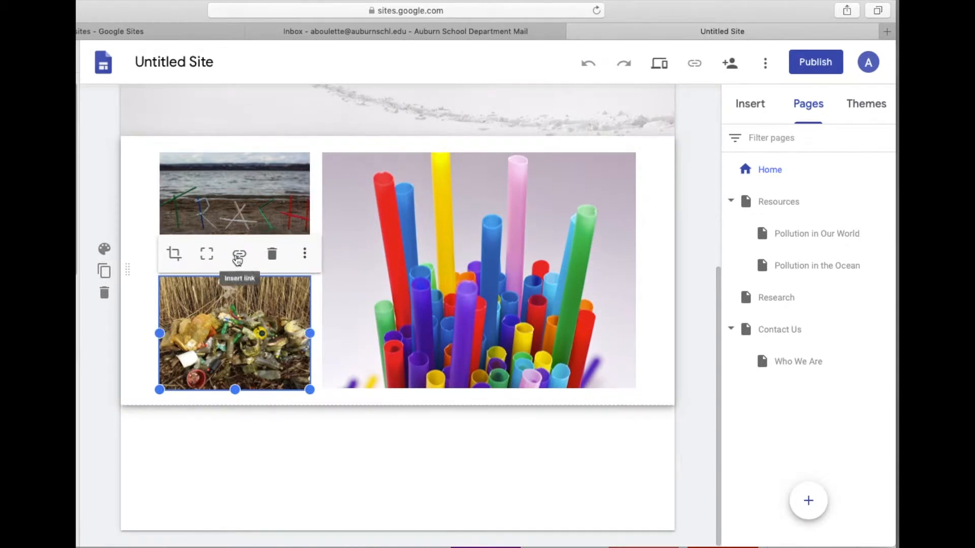
pyautogui.click(238, 255)
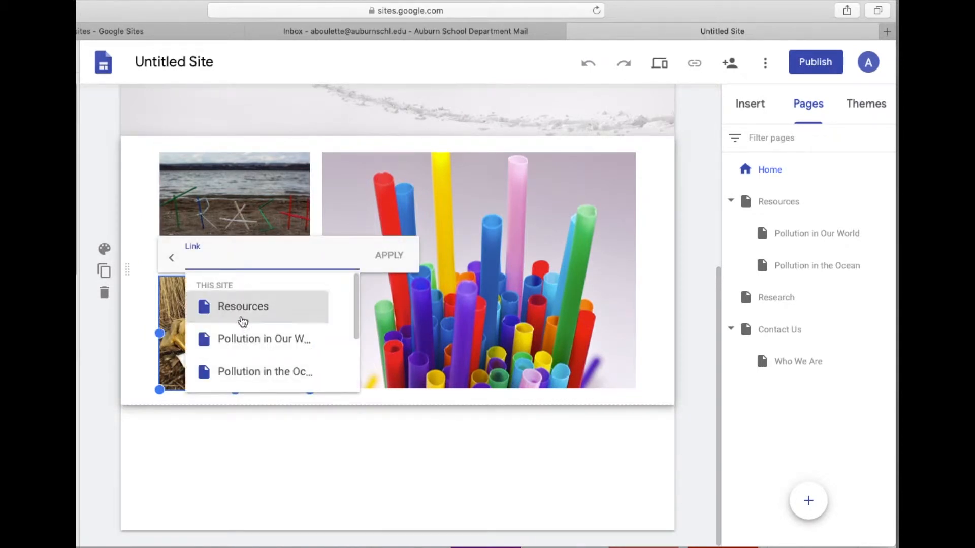
pyautogui.scroll(-1, 309, 330)
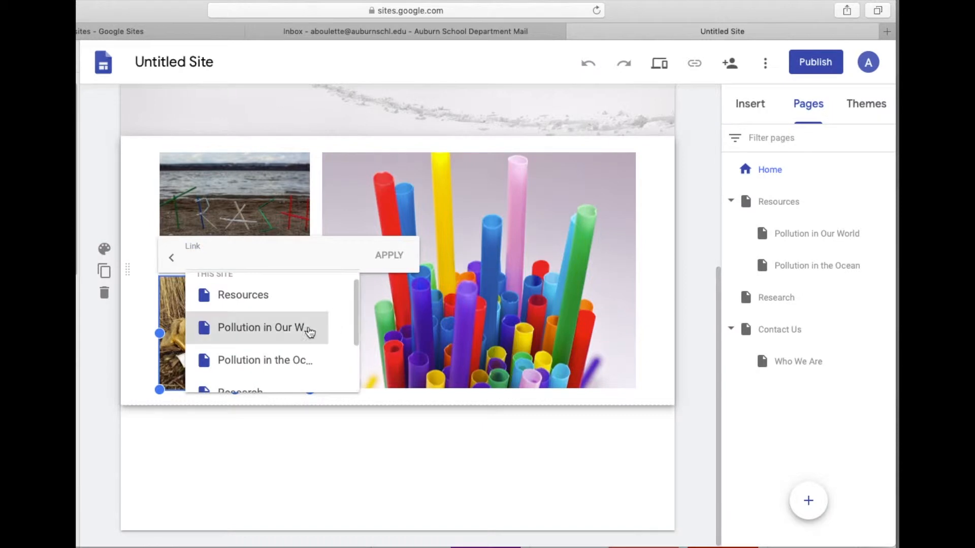
pyautogui.click(281, 328)
pyautogui.click(388, 258)
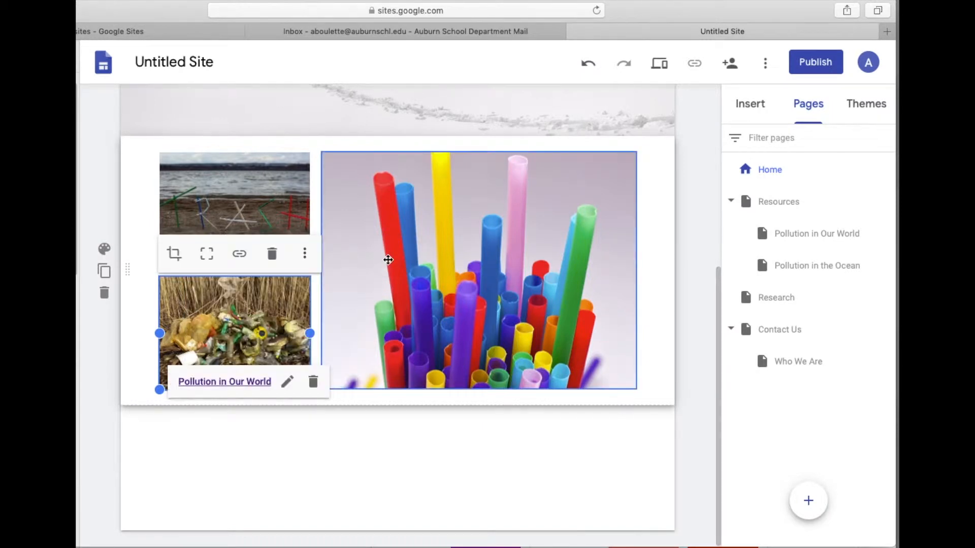
# Step: Link the beach photo spelling TRASH to the Pollution in the Ocean page
pyautogui.click(264, 191)
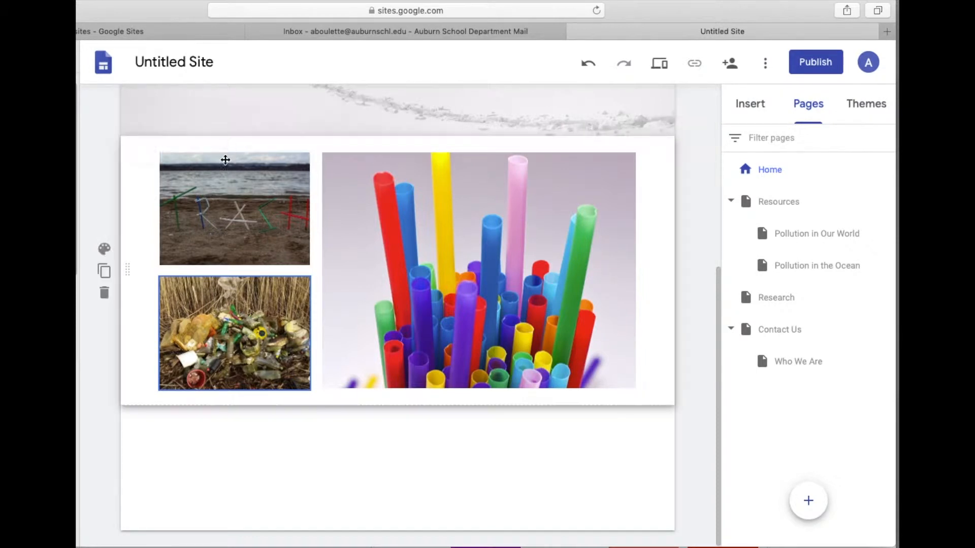
pyautogui.click(222, 210)
pyautogui.click(224, 193)
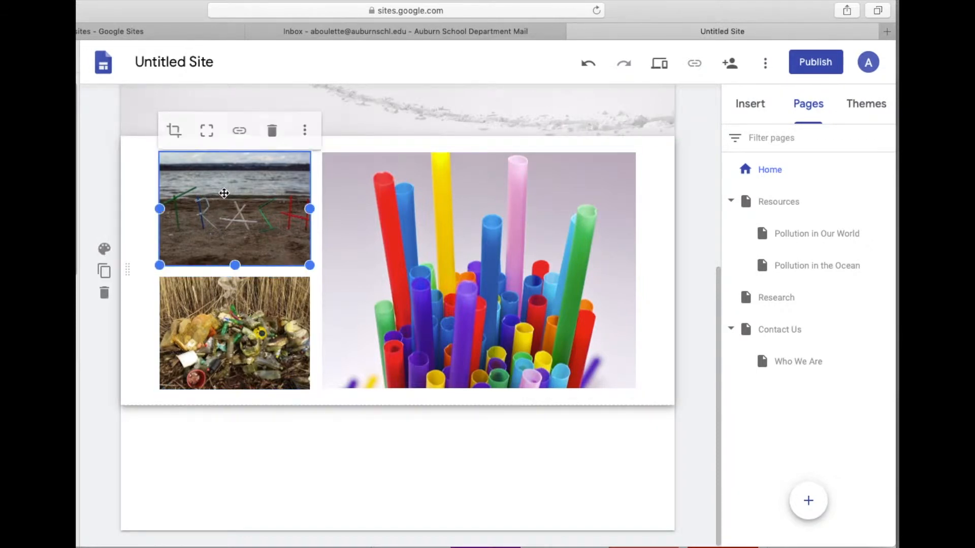
pyautogui.click(240, 130)
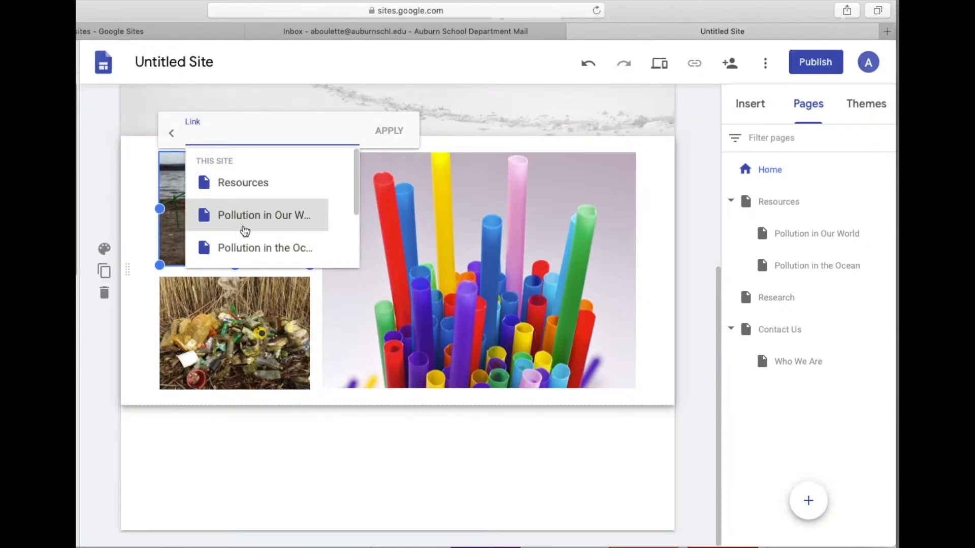
pyautogui.click(246, 244)
# Step: Link the large photo of colourful straws to the Research page
pyautogui.click(454, 290)
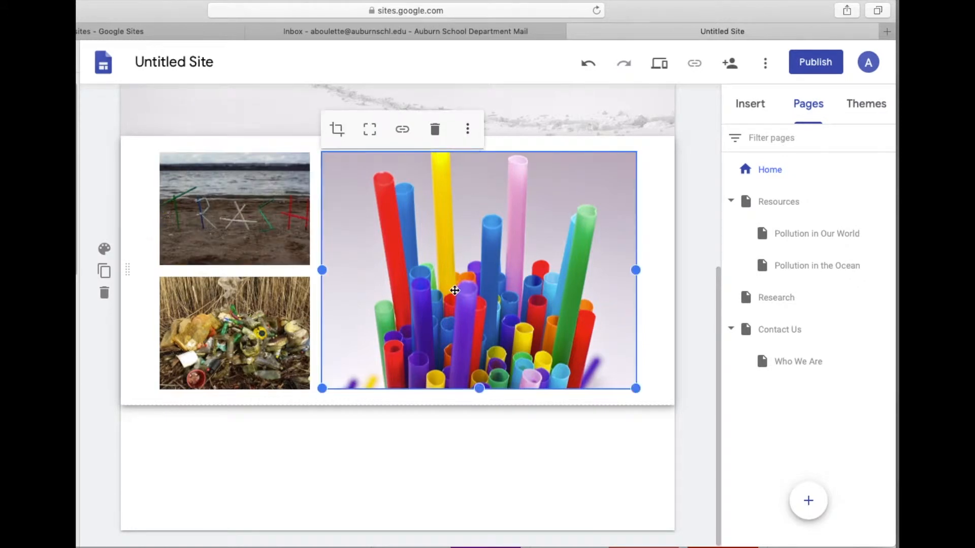
pyautogui.click(402, 129)
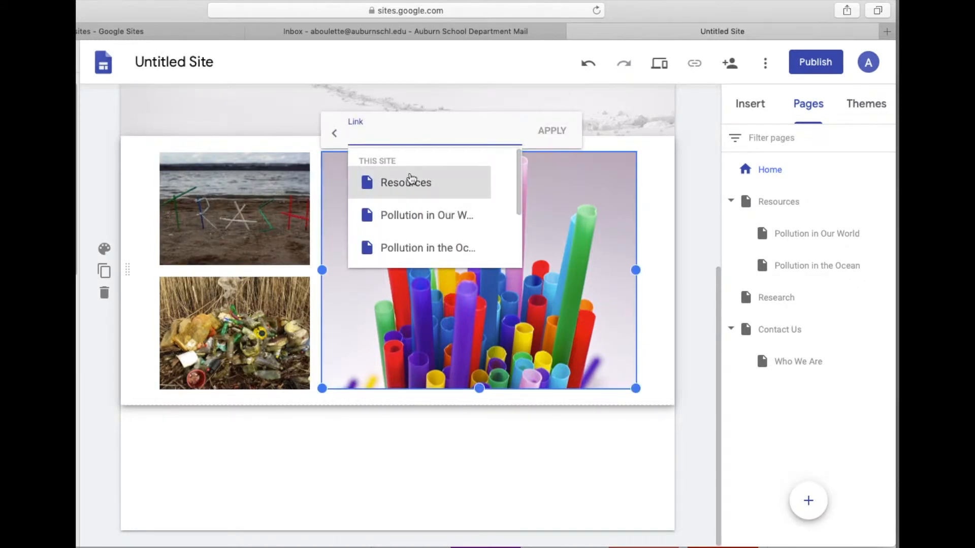
pyautogui.scroll(-4, 519, 189)
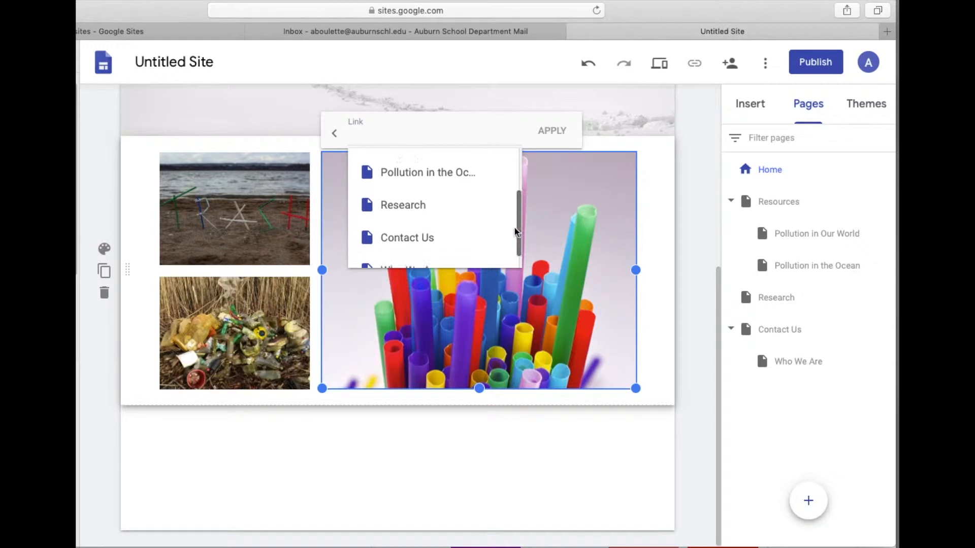
pyautogui.click(421, 198)
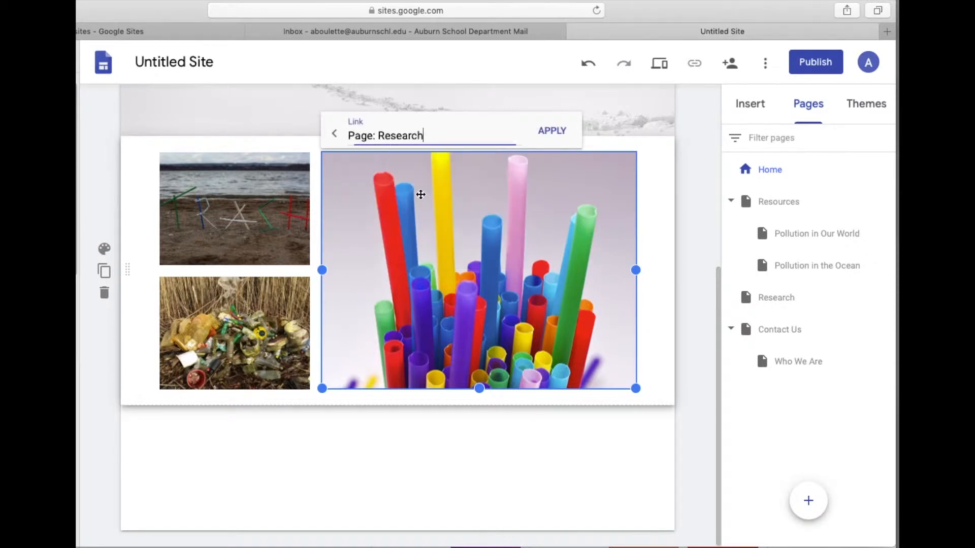
pyautogui.click(551, 131)
pyautogui.scroll(6, 280, 373)
pyautogui.scroll(-2, 279, 369)
pyautogui.moveTo(231, 381); pyautogui.dragTo(281, 385)
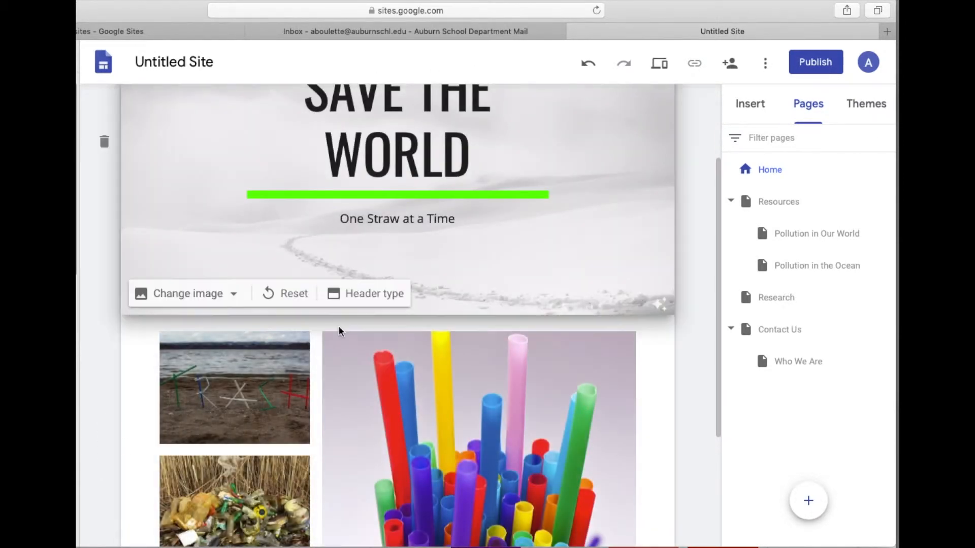
pyautogui.scroll(-3, 285, 359)
pyautogui.click(240, 277)
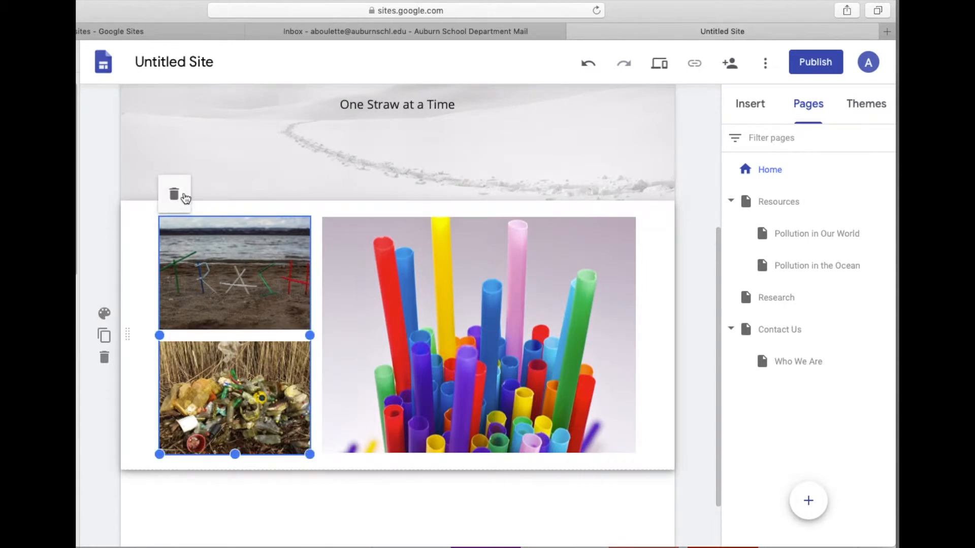
pyautogui.scroll(3, 283, 266)
pyautogui.scroll(-3, 284, 275)
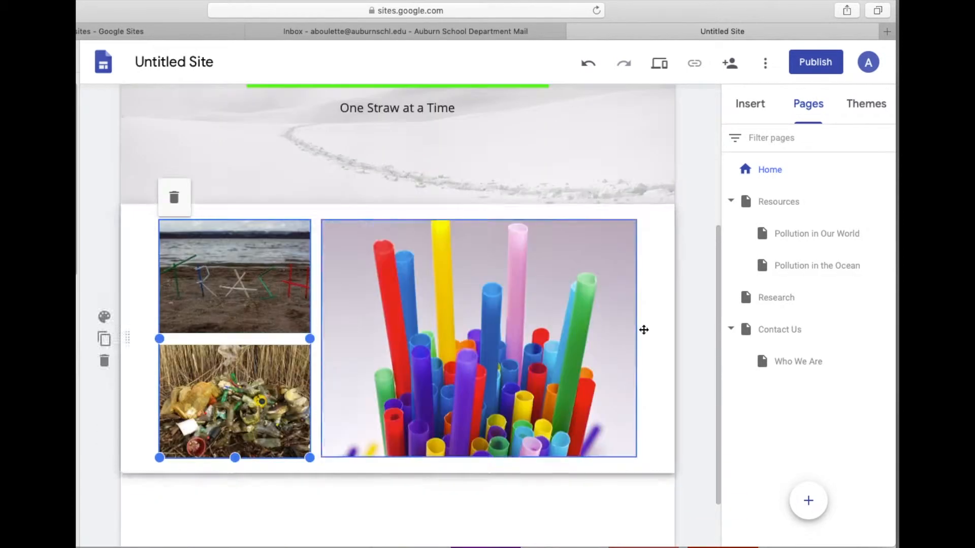
# Step: Compare the Regular, Emphasis 1 and Emphasis 2 styles on the Home page's image section and apply Emphasis 2
pyautogui.click(658, 357)
pyautogui.click(105, 318)
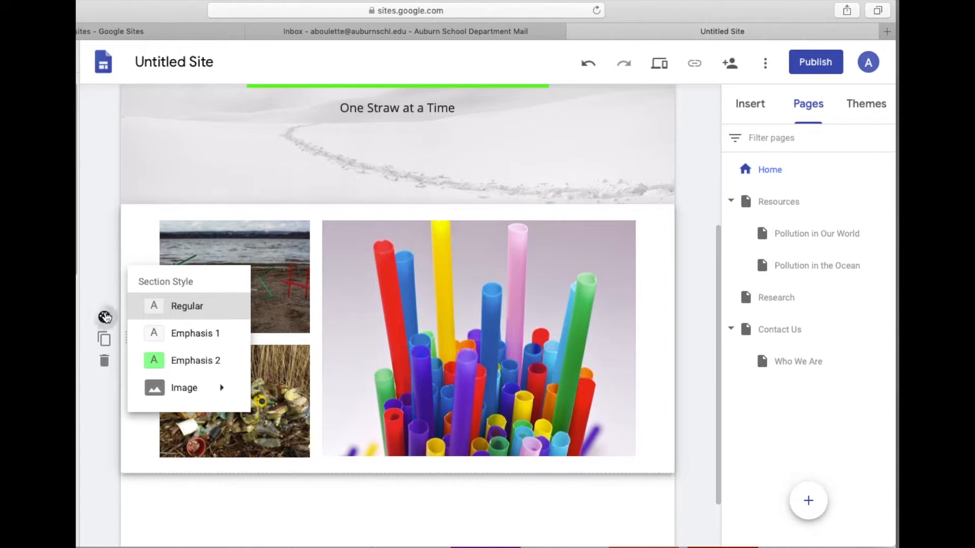
pyautogui.click(178, 363)
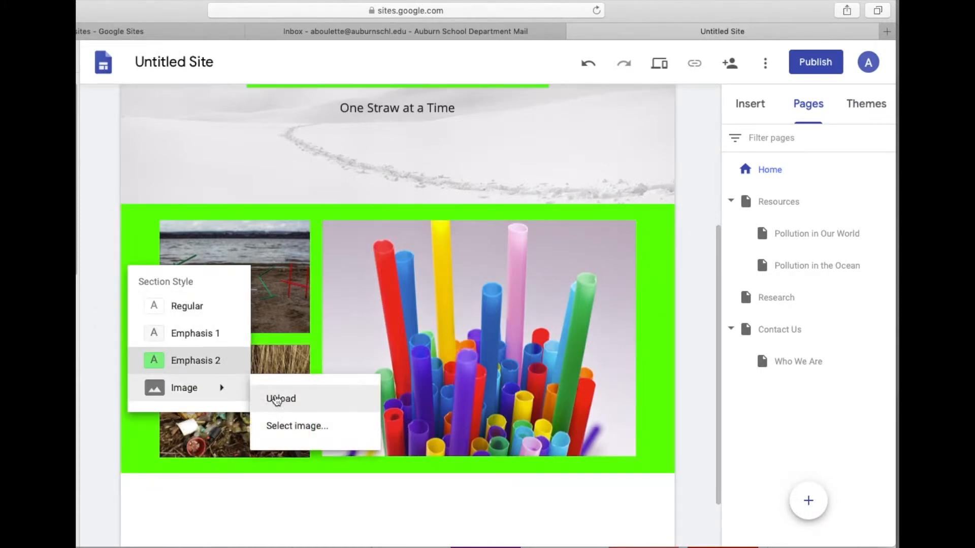
pyautogui.click(186, 334)
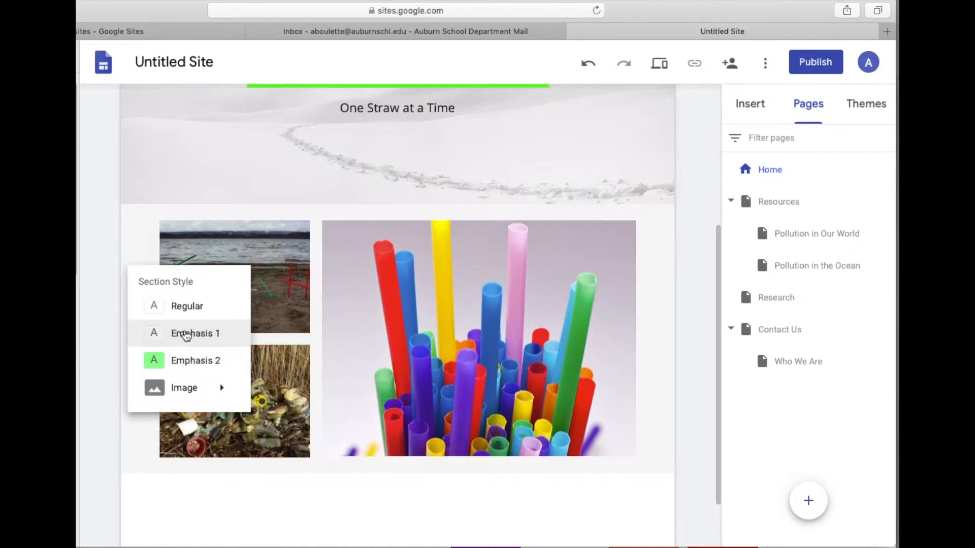
pyautogui.click(189, 306)
pyautogui.moveTo(182, 380)
pyautogui.click(179, 361)
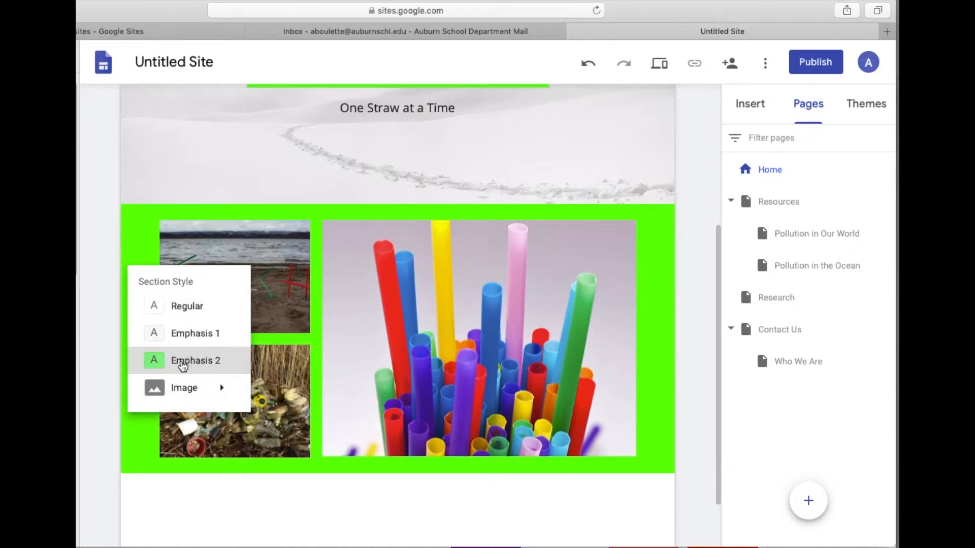
pyautogui.click(316, 493)
pyautogui.scroll(-2, 315, 494)
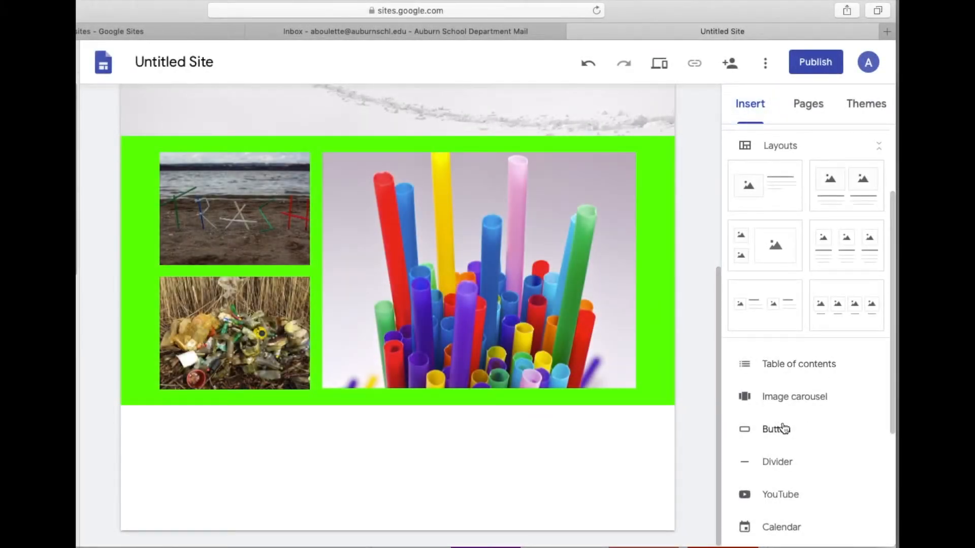
# Step: Insert a button named Contact Us below the Home page's image section, linked to the Contact Us page
pyautogui.click(785, 428)
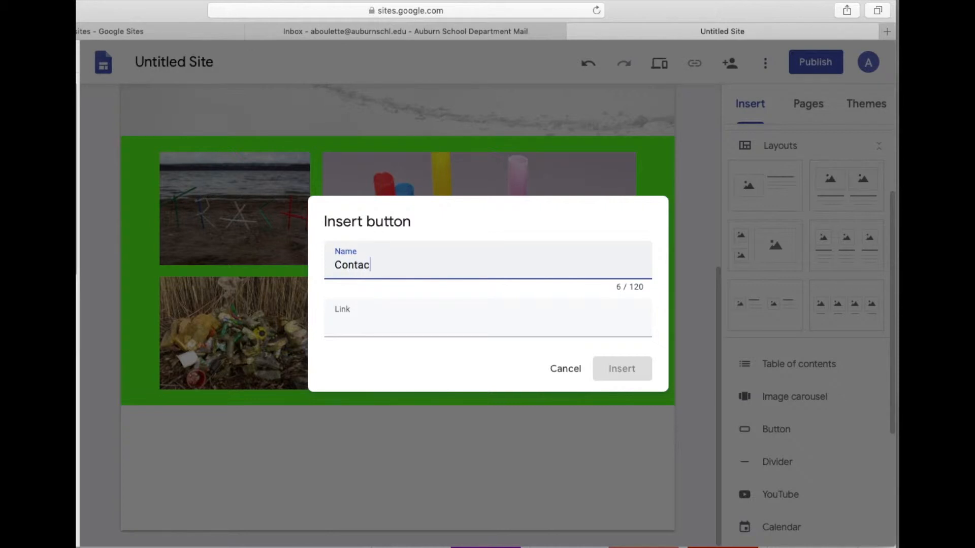
pyautogui.click(474, 320)
pyautogui.scroll(-3, 395, 421)
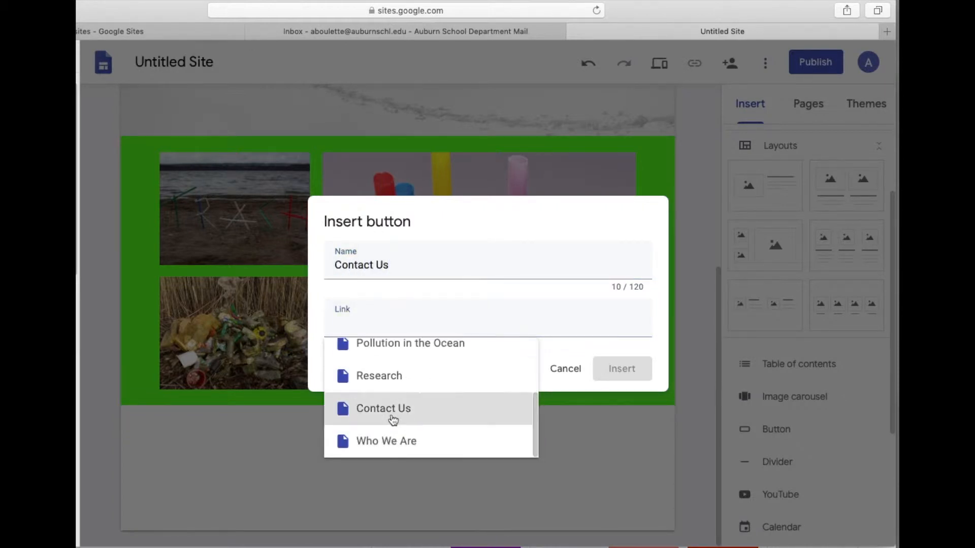
pyautogui.click(394, 421)
pyautogui.click(619, 370)
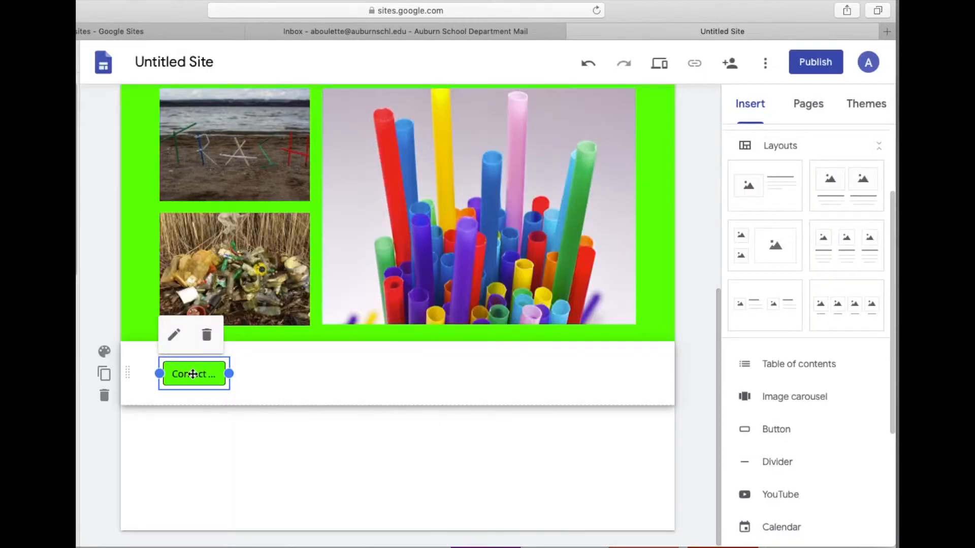
# Step: Centre the Contact Us button within its section and widen it on both sides
pyautogui.moveTo(213, 377); pyautogui.dragTo(400, 411)
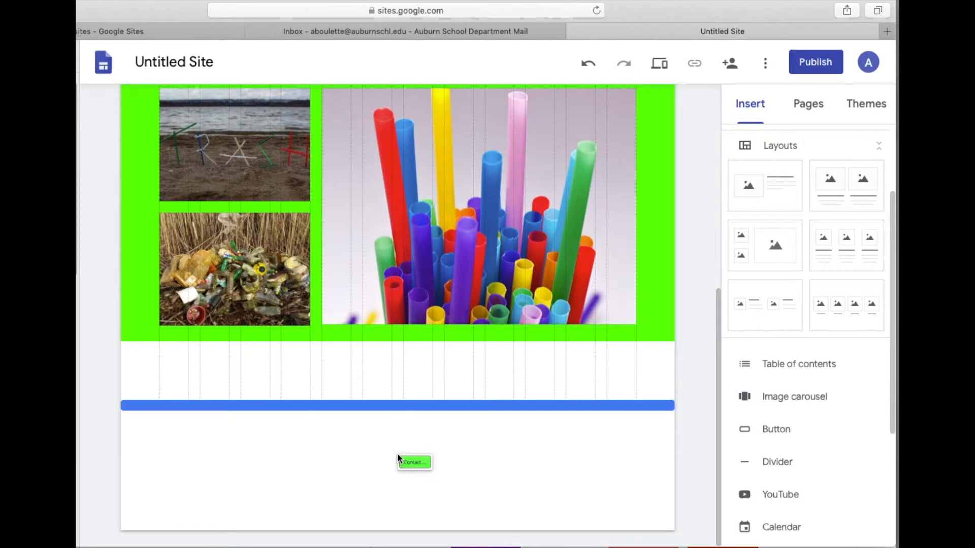
pyautogui.moveTo(397, 457); pyautogui.dragTo(397, 457)
pyautogui.scroll(3, 393, 394)
pyautogui.click(424, 481)
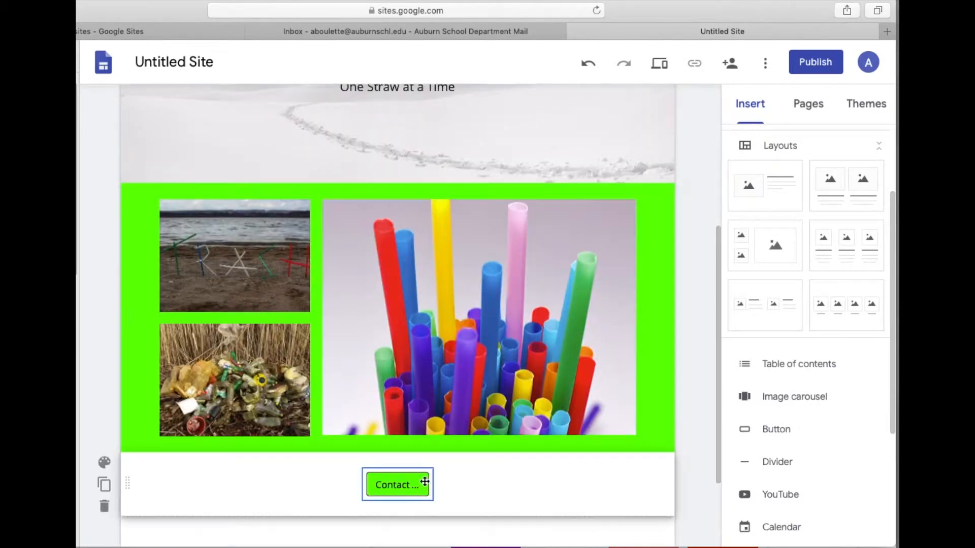
pyautogui.click(424, 481)
pyautogui.moveTo(434, 484); pyautogui.dragTo(455, 486)
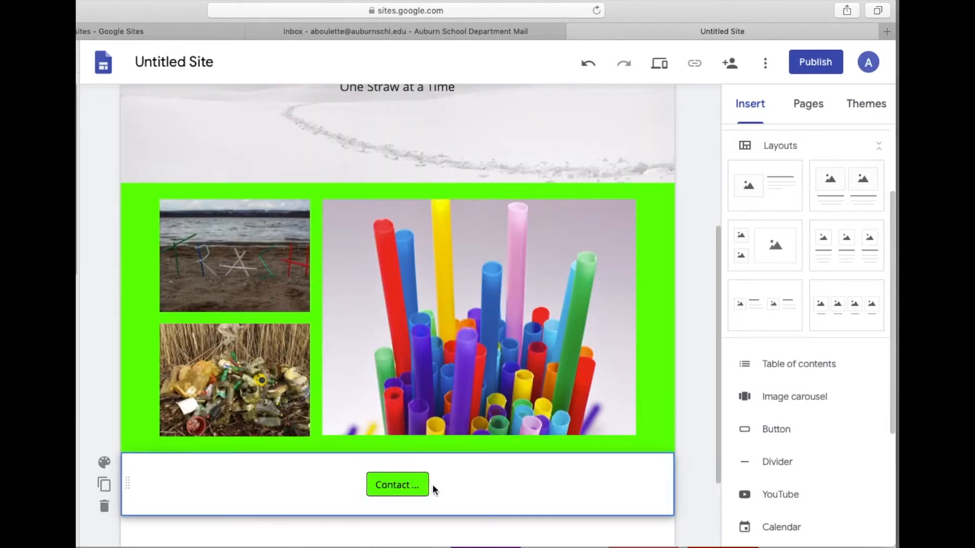
pyautogui.click(428, 485)
pyautogui.click(432, 484)
pyautogui.click(362, 486)
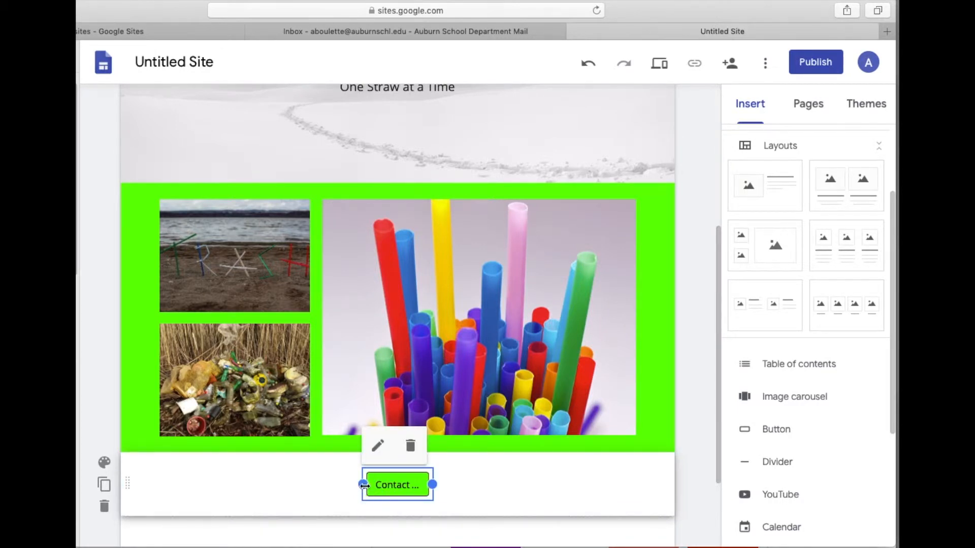
pyautogui.moveTo(362, 486); pyautogui.dragTo(343, 484)
# Step: Move the Contact Us button into the header, below the "One Straw at a Time" text
pyautogui.moveTo(406, 487); pyautogui.dragTo(378, 129)
pyautogui.scroll(2, 438, 282)
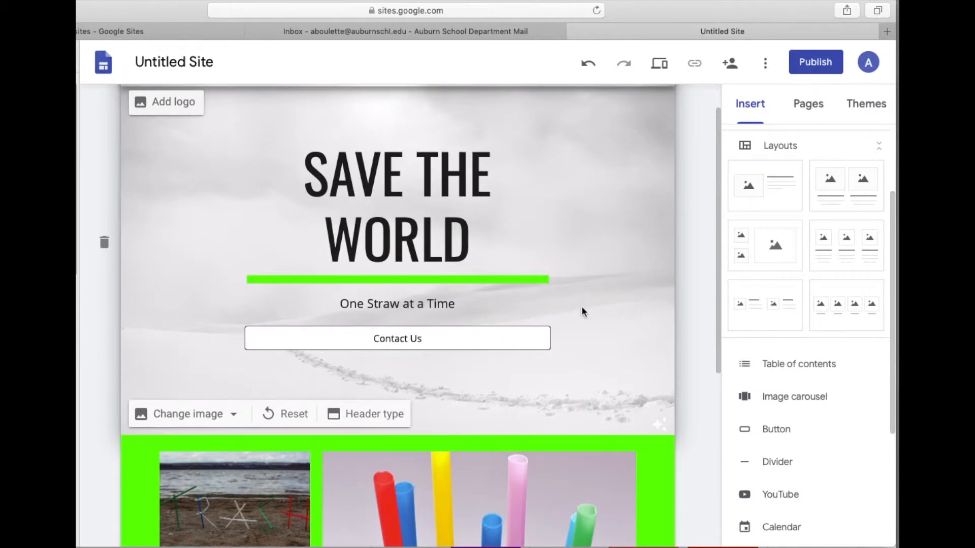
pyautogui.scroll(-5, 446, 501)
pyautogui.scroll(1, 383, 485)
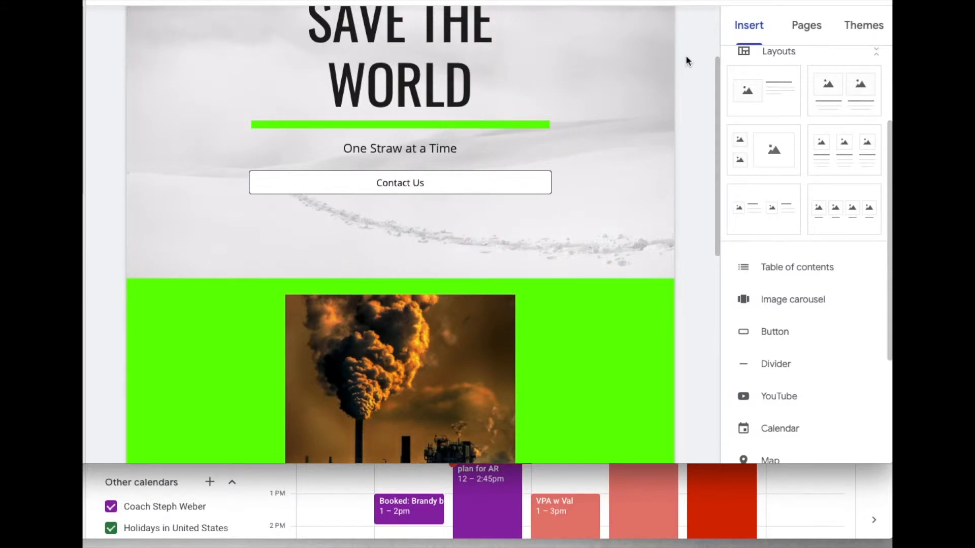
# Step: Open the Resources page from the site's navigation and look through its video and three-column sections
pyautogui.moveTo(673, 0); pyautogui.dragTo(675, 14)
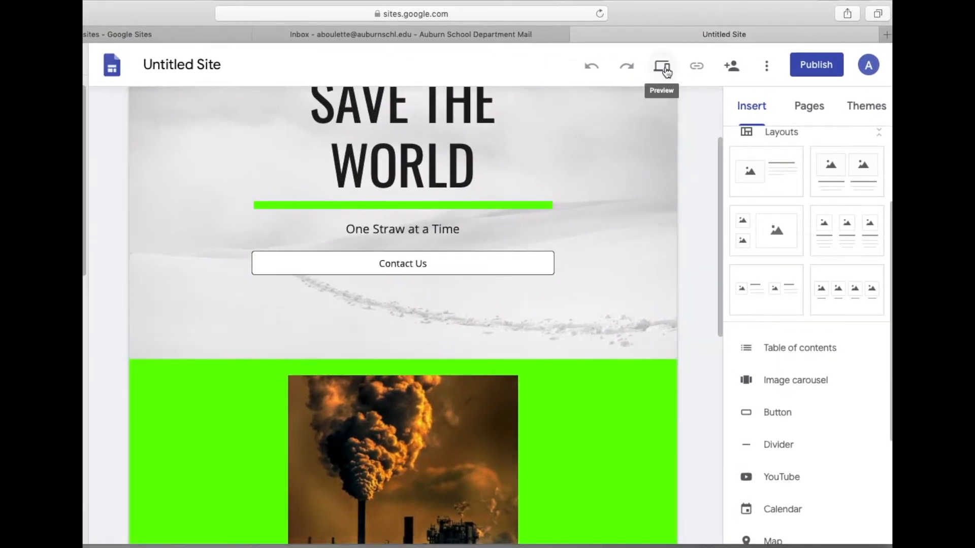
pyautogui.scroll(-1, 528, 254)
pyautogui.scroll(5, 533, 259)
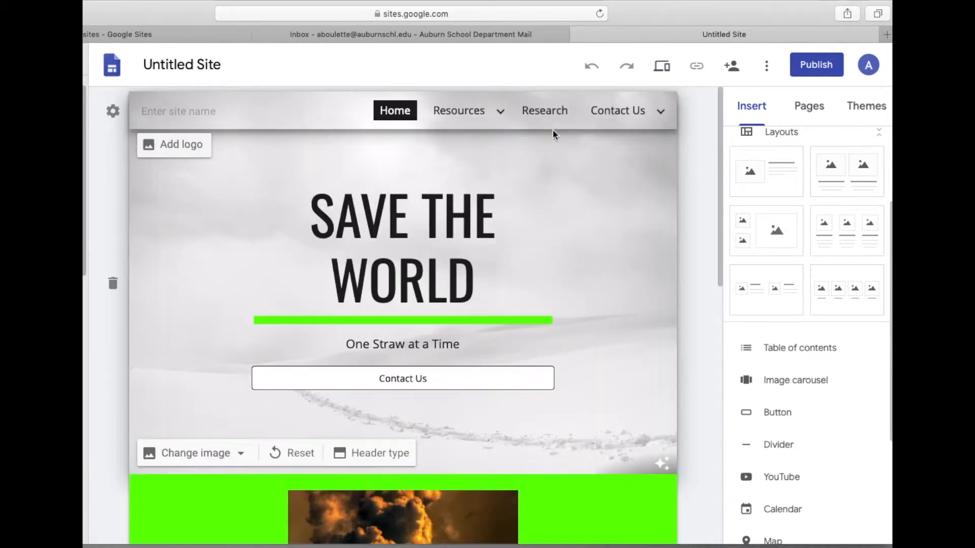
pyautogui.moveTo(481, 115)
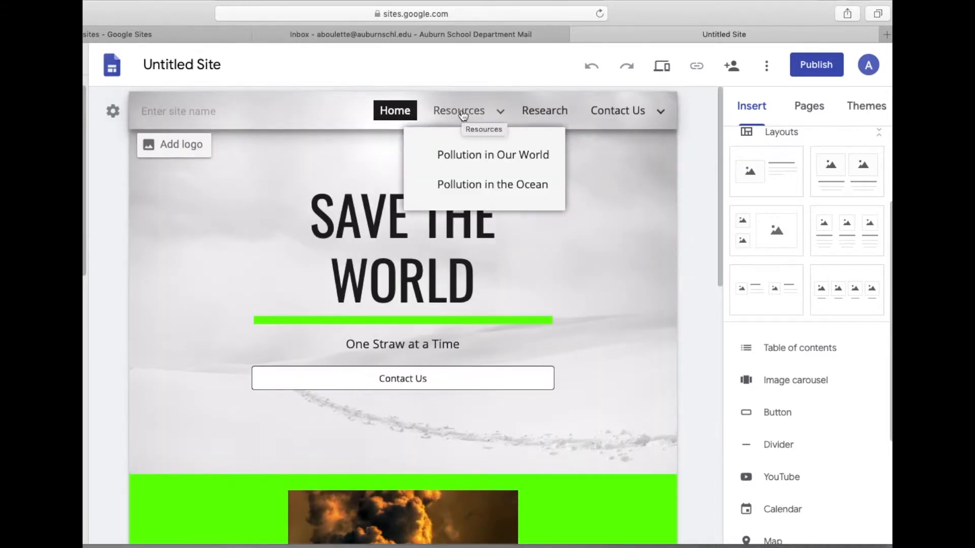
pyautogui.click(461, 111)
pyautogui.scroll(-10, 580, 364)
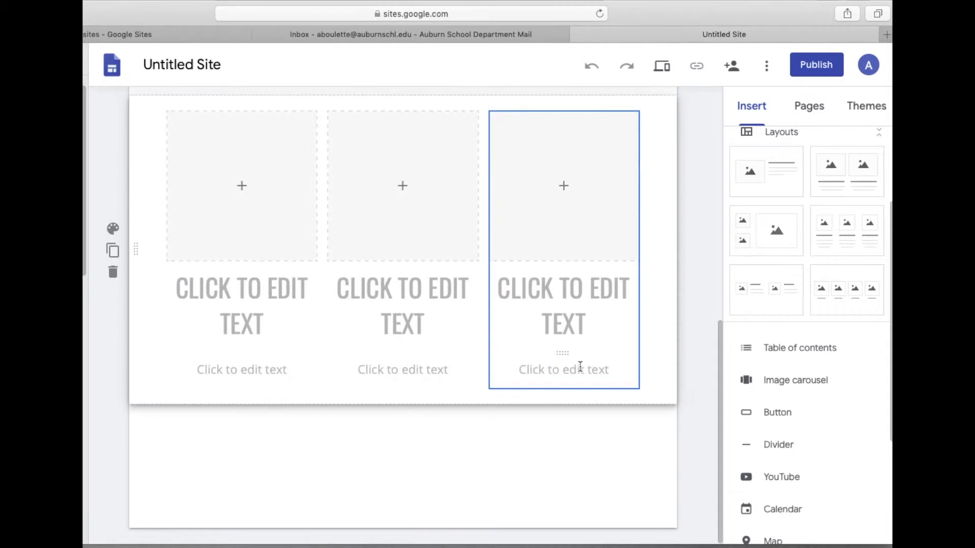
pyautogui.scroll(5, 557, 491)
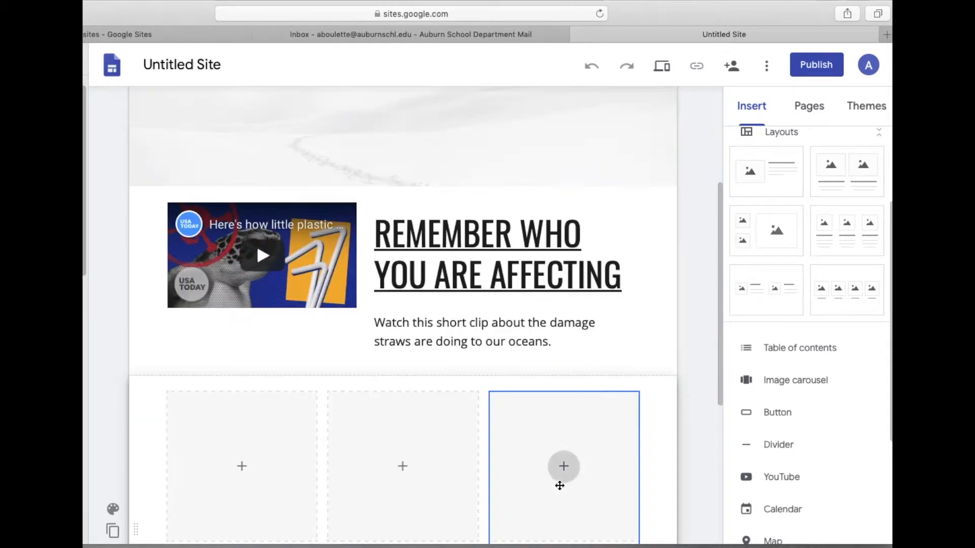
pyautogui.scroll(-5, 561, 485)
# Step: Insert a button named Home below the three-column section, linked to the Home page, and stretch it across the full section width
pyautogui.click(786, 415)
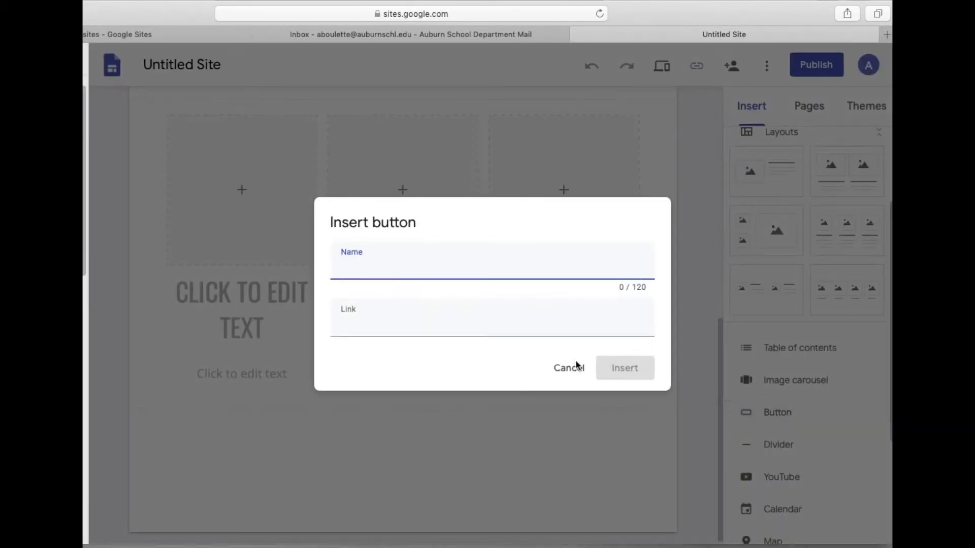
pyautogui.write('Home')
pyautogui.click(369, 327)
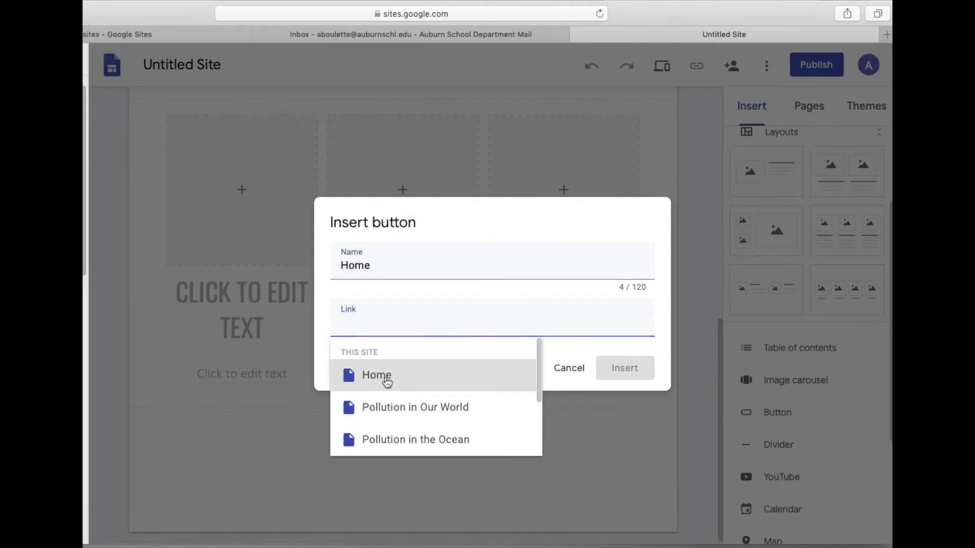
pyautogui.click(385, 378)
pyautogui.click(625, 368)
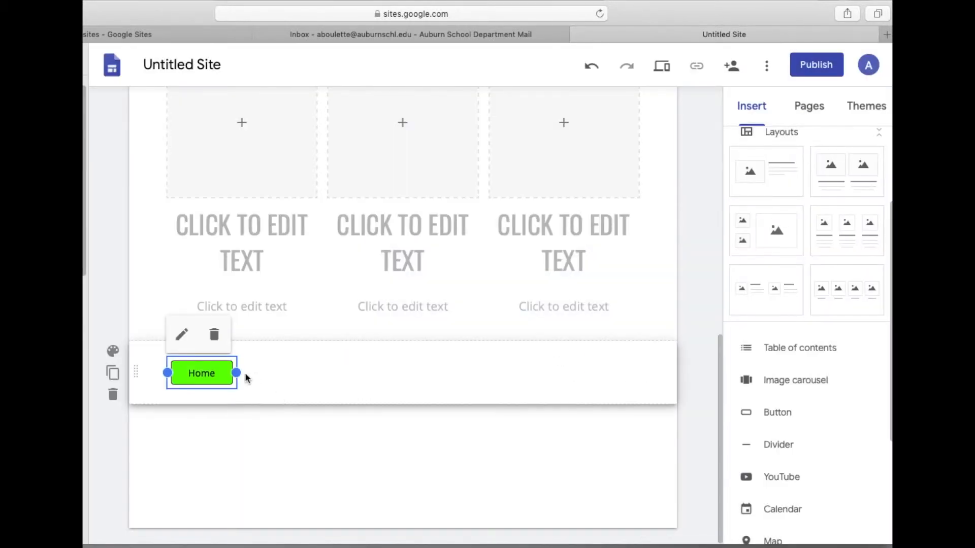
pyautogui.moveTo(245, 376); pyautogui.dragTo(663, 379)
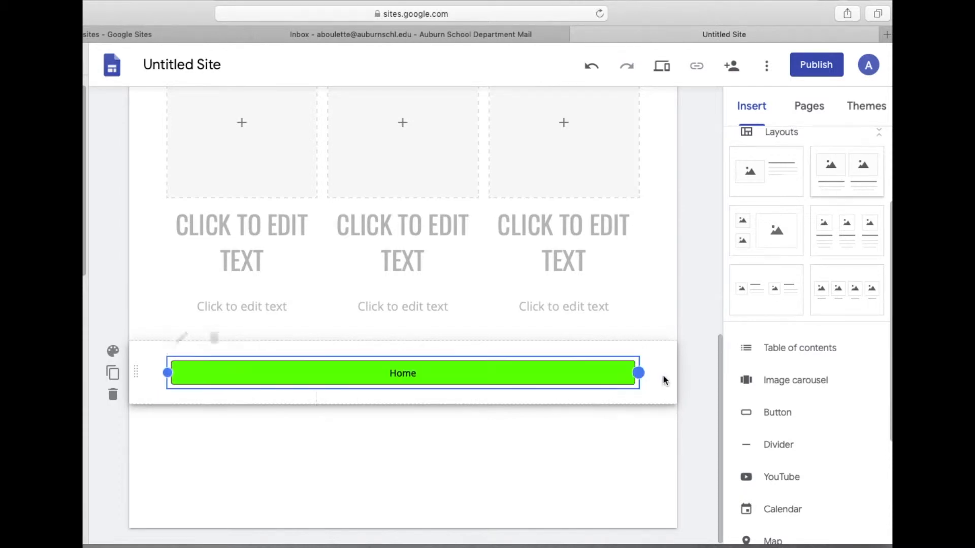
# Step: Try the Emphasis 1 style on the Home button's section and return it to Regular
pyautogui.click(113, 351)
pyautogui.click(196, 368)
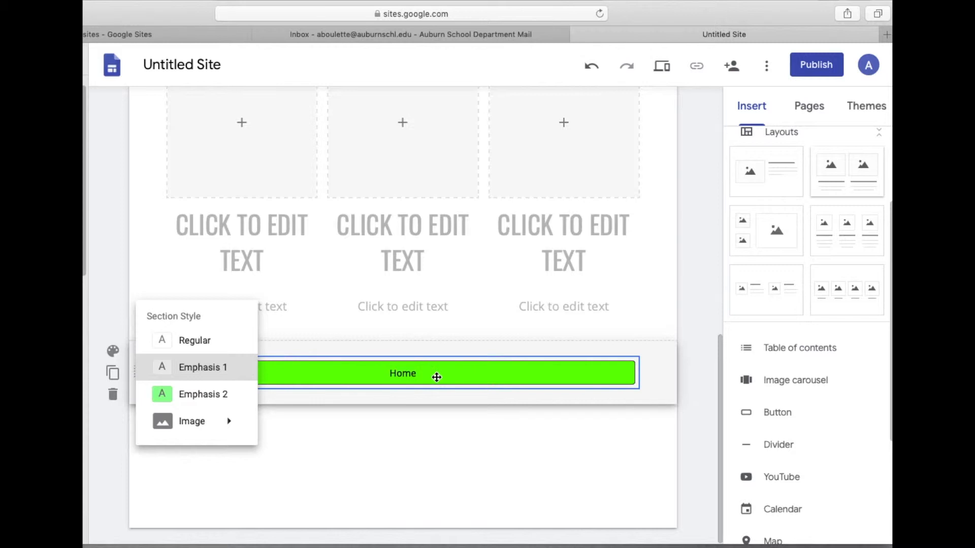
pyautogui.click(189, 350)
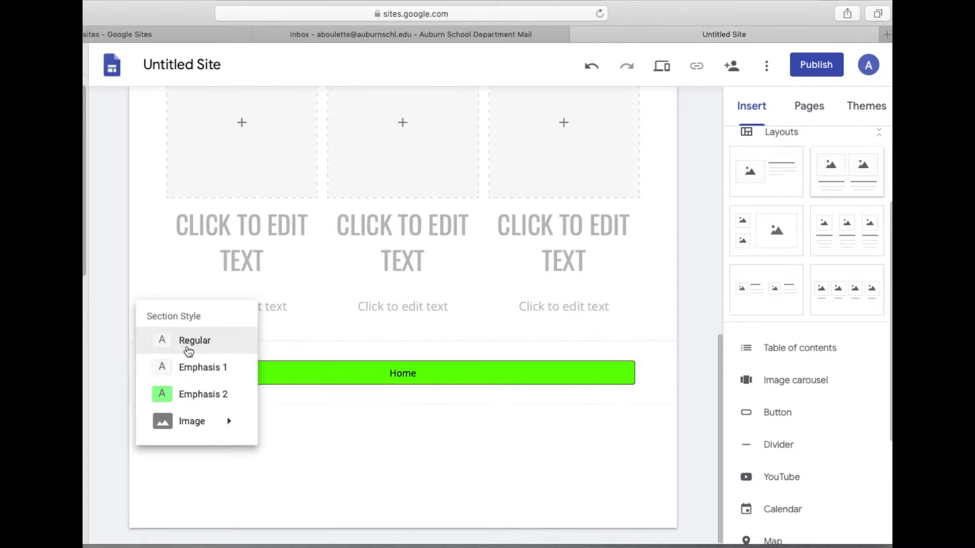
pyautogui.click(210, 475)
# Step: Review the Home button's name and link settings and close them without changes
pyautogui.click(198, 360)
pyautogui.click(198, 374)
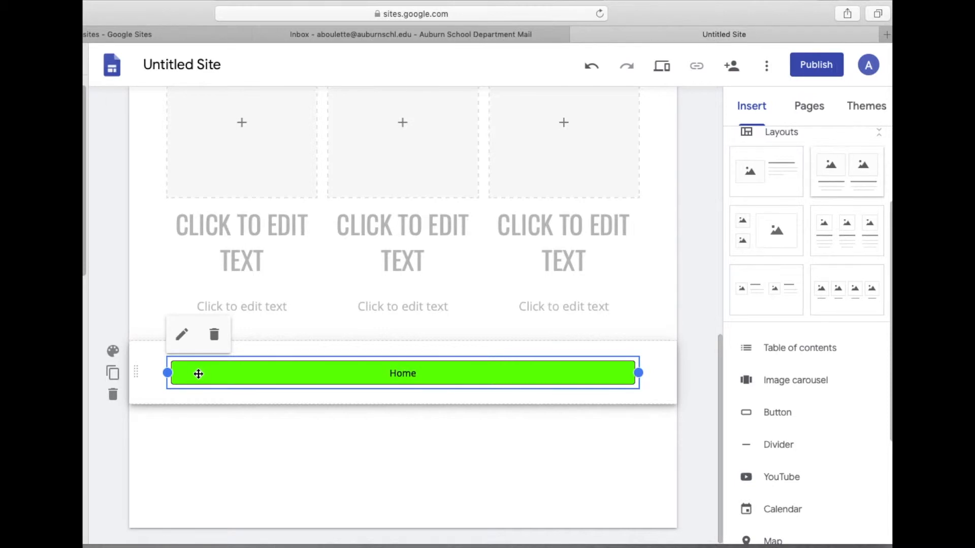
pyautogui.click(184, 339)
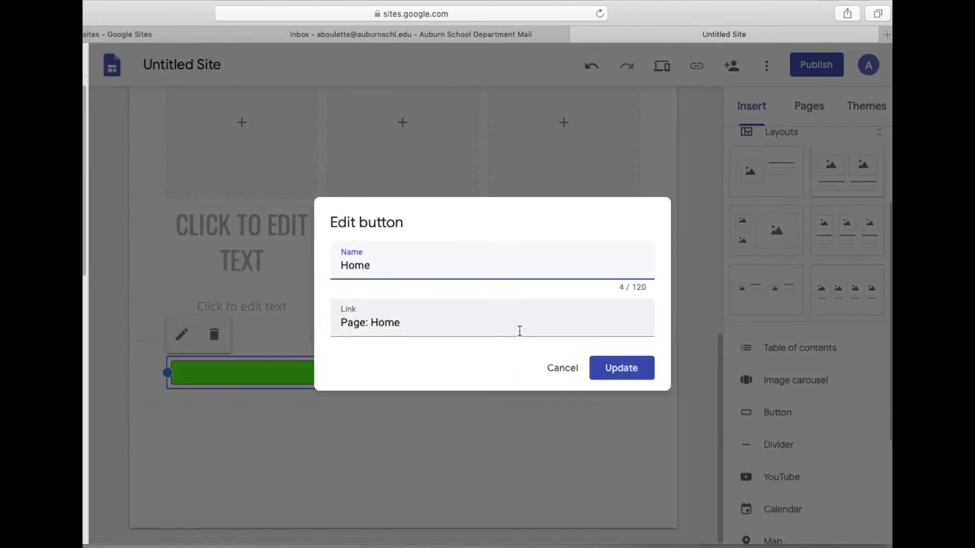
pyautogui.click(616, 370)
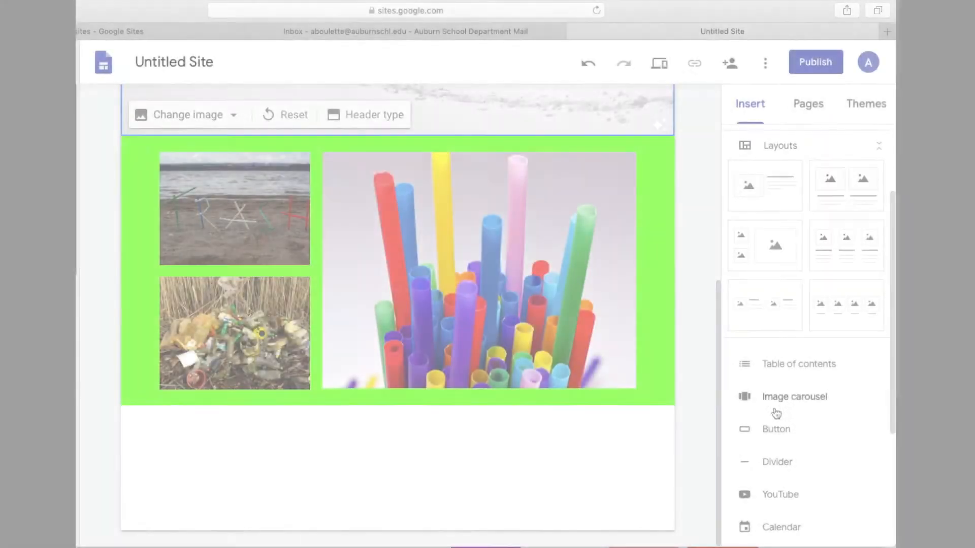
# Step: Start an image carousel on the Home page and search Google images for "Pollution"
pyautogui.click(741, 401)
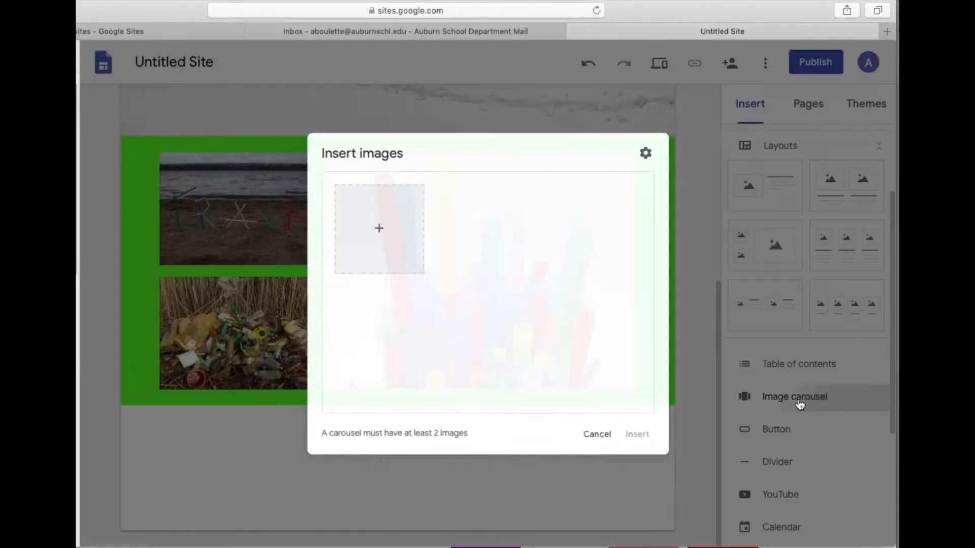
pyautogui.click(365, 222)
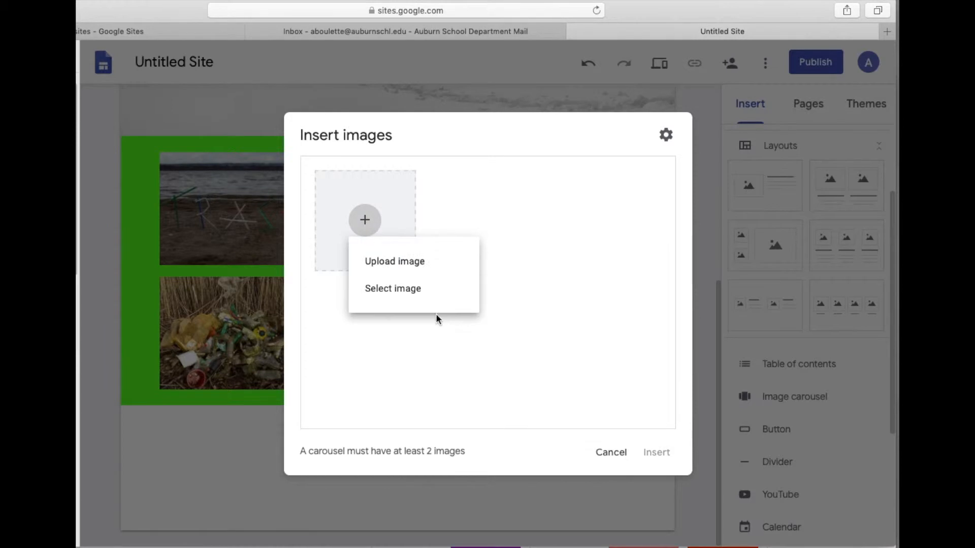
pyautogui.click(406, 289)
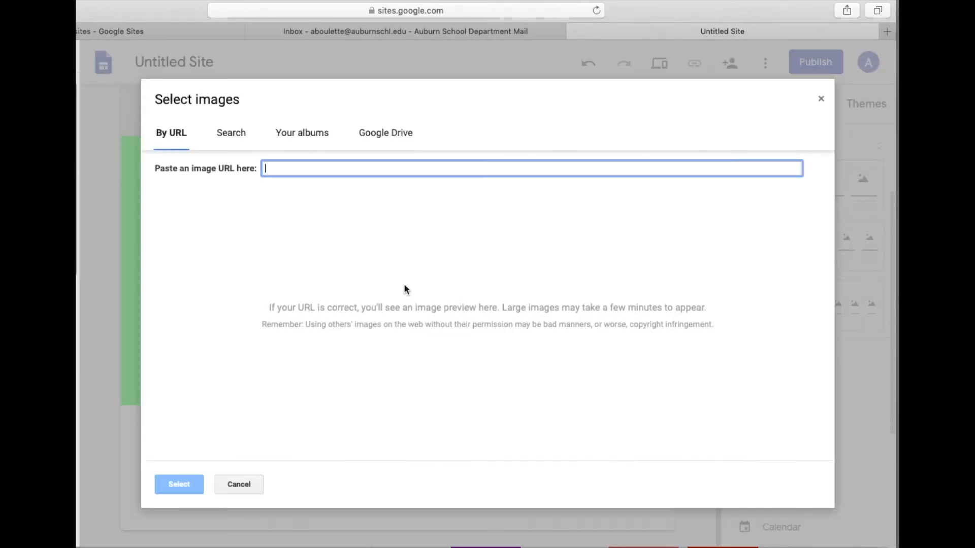
pyautogui.click(231, 132)
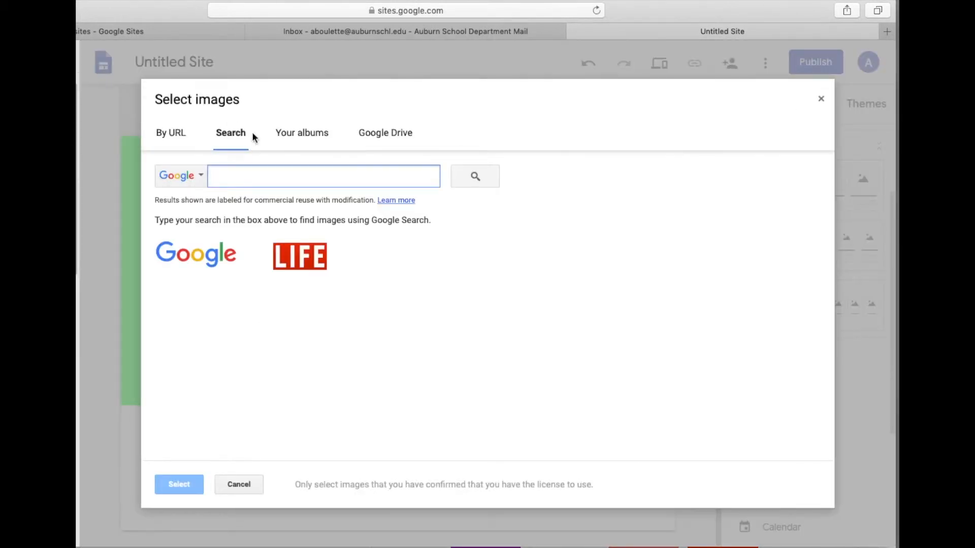
pyautogui.write('Pollution')
pyautogui.press('Return')
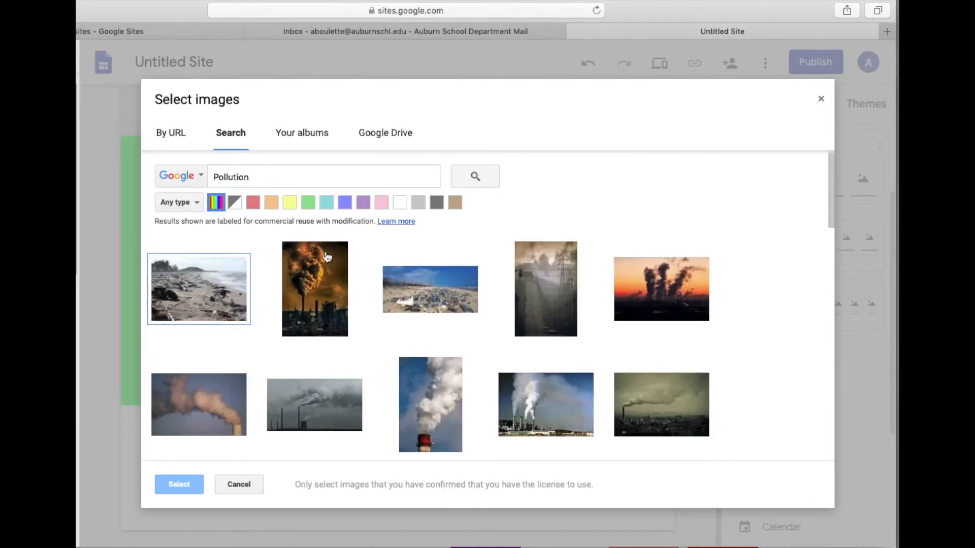
# Step: Select the five images in the first row of the pollution results and insert them as the carousel
pyautogui.click(312, 295)
pyautogui.click(195, 300)
pyautogui.click(480, 311)
pyautogui.click(631, 304)
pyautogui.click(562, 331)
pyautogui.scroll(-7, 559, 345)
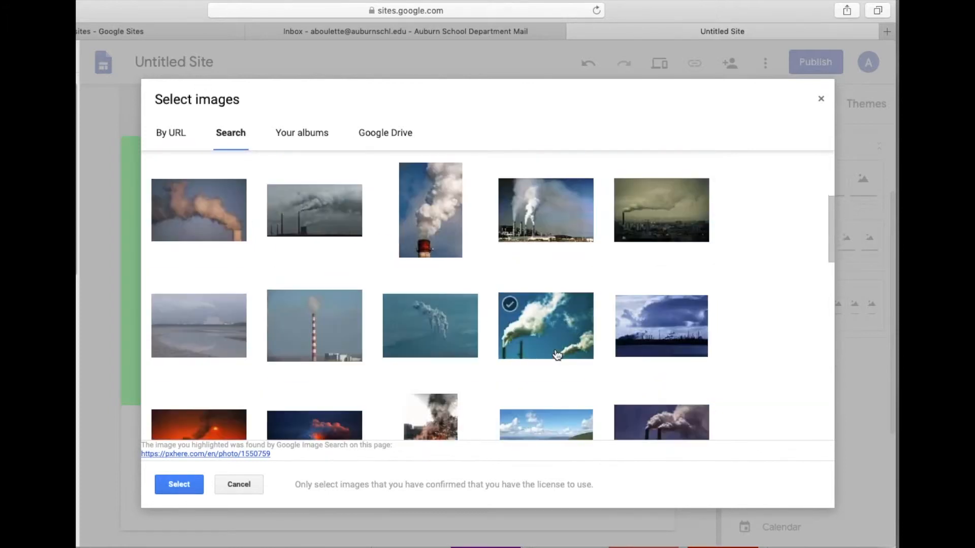
pyautogui.scroll(7, 557, 355)
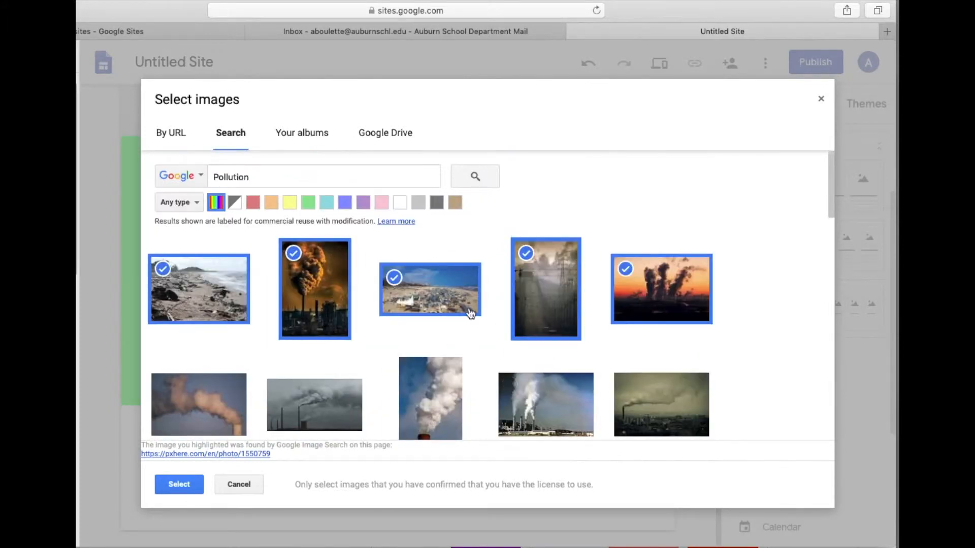
pyautogui.click(178, 485)
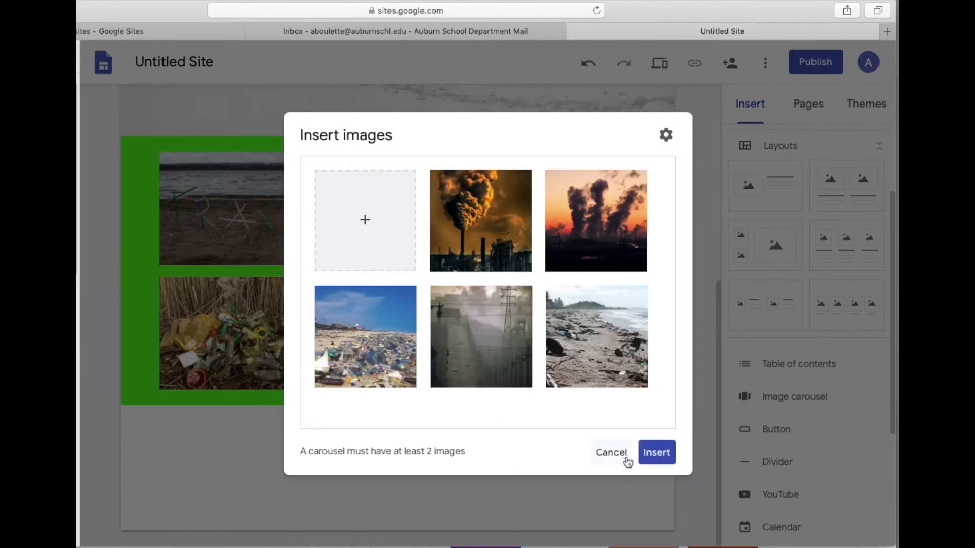
pyautogui.click(663, 452)
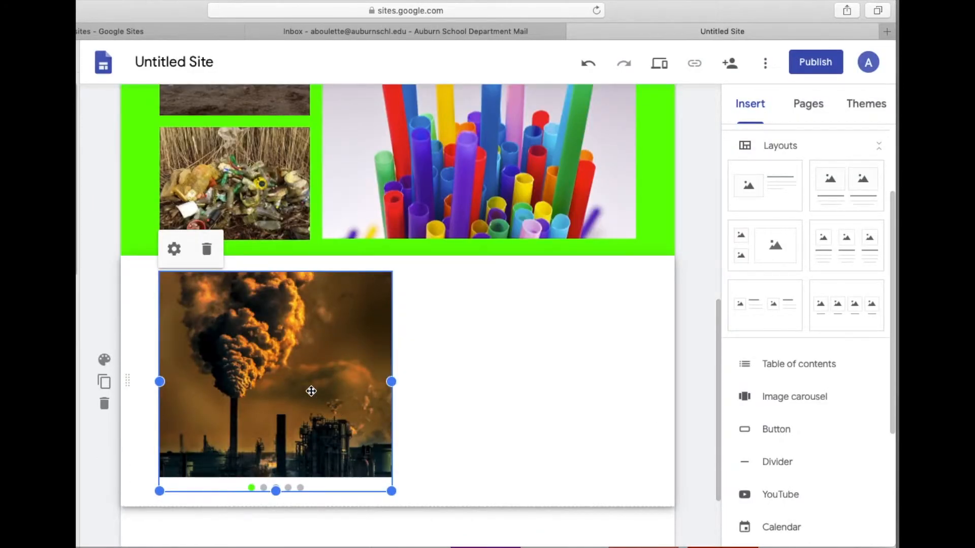
# Step: Centre the pollution carousel in its section and apply the Emphasis 2 section style
pyautogui.moveTo(312, 390); pyautogui.dragTo(406, 370)
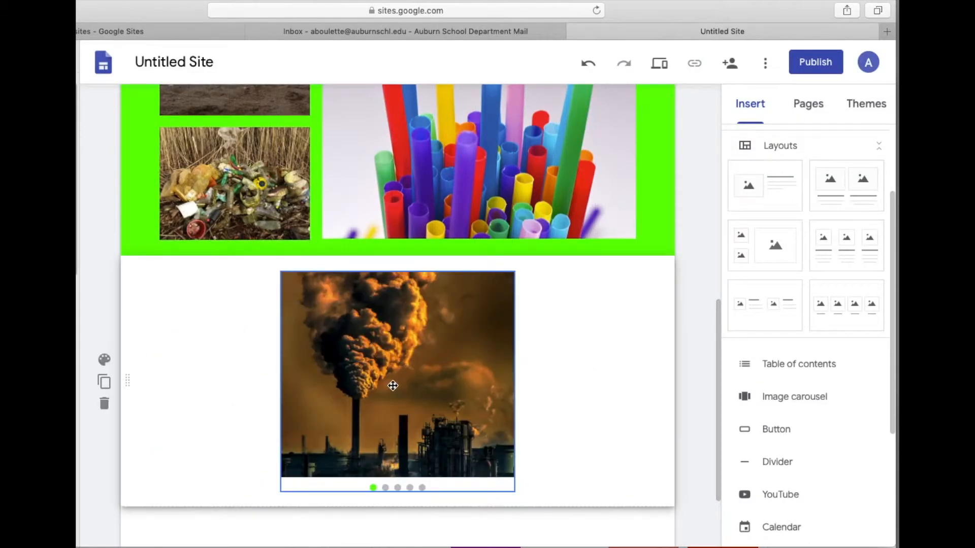
pyautogui.click(104, 360)
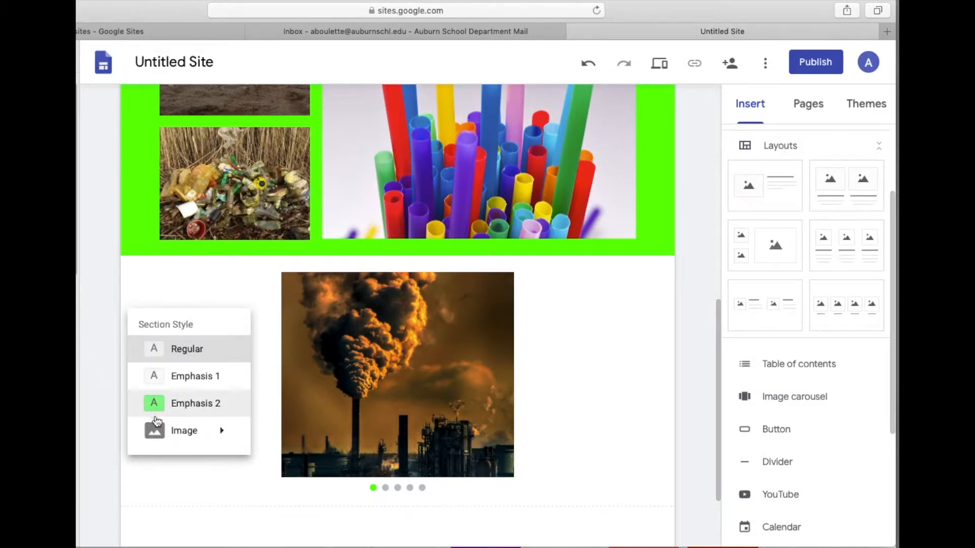
pyautogui.click(155, 414)
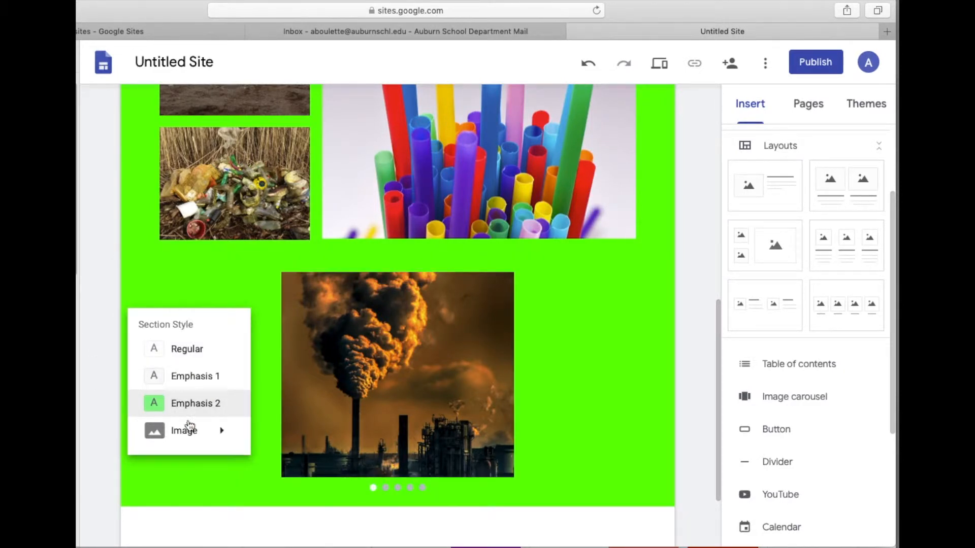
# Step: Try the Regular style on the pollution carousel's section, then apply Emphasis 1 to it
pyautogui.moveTo(162, 431)
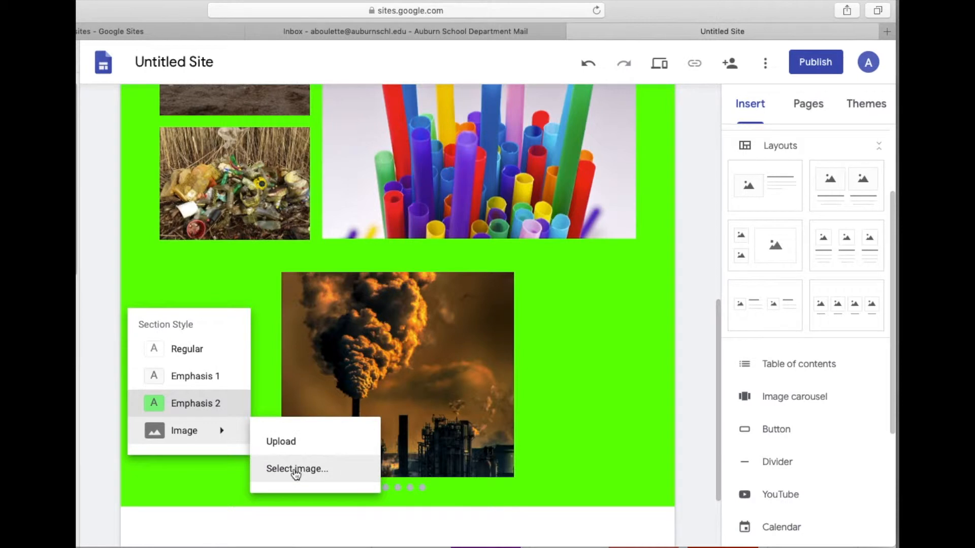
pyautogui.click(179, 358)
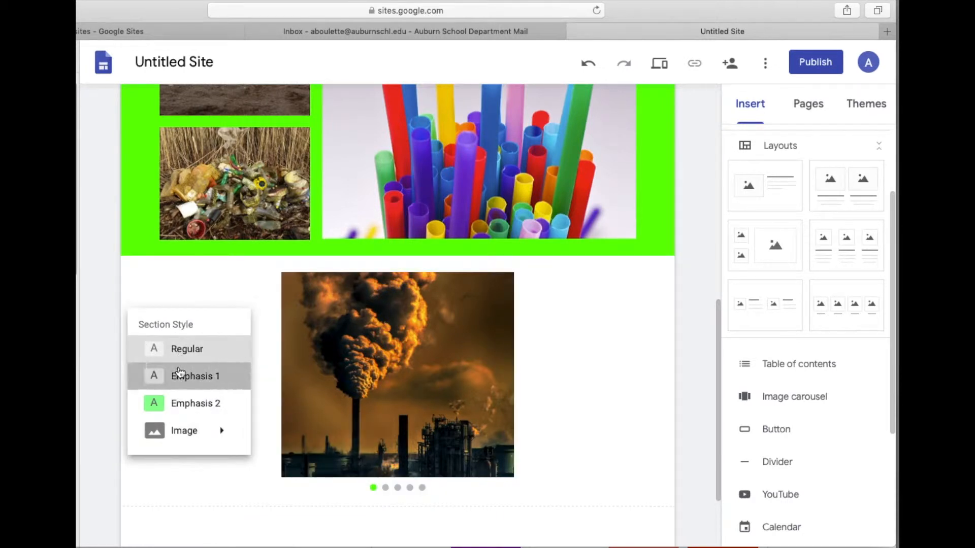
pyautogui.click(178, 373)
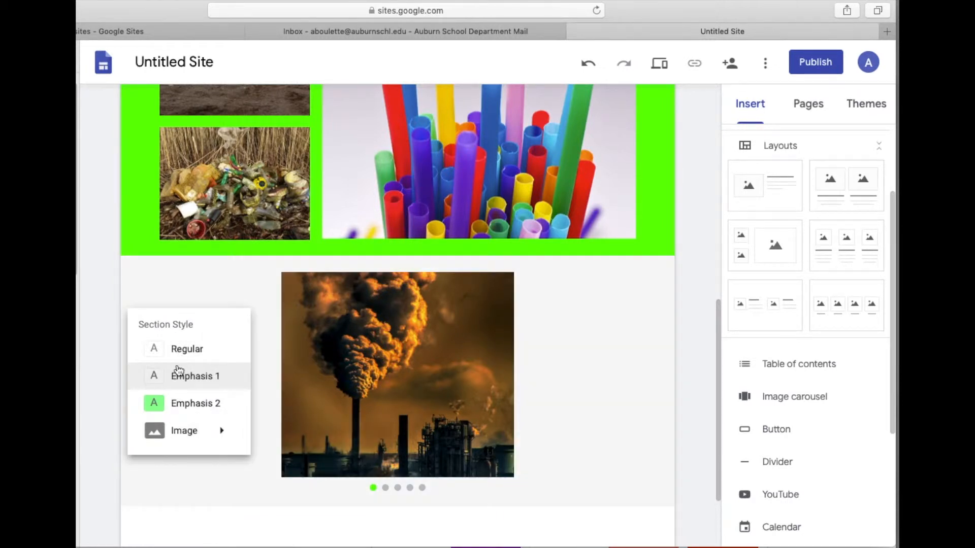
pyautogui.click(629, 401)
# Step: Look at the section style options for the three-image section and close them without choosing another style
pyautogui.scroll(-5, 751, 456)
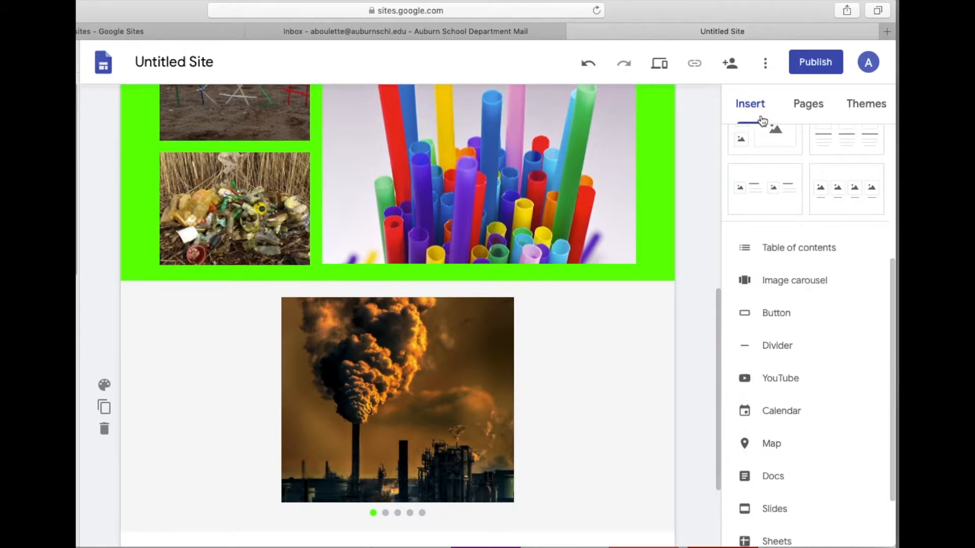
pyautogui.scroll(8, 598, 460)
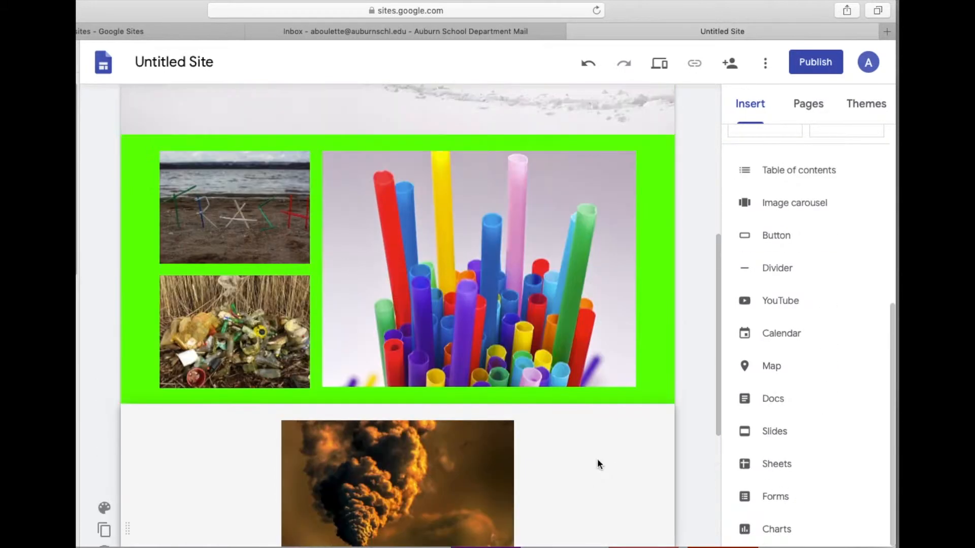
pyautogui.scroll(-8, 598, 460)
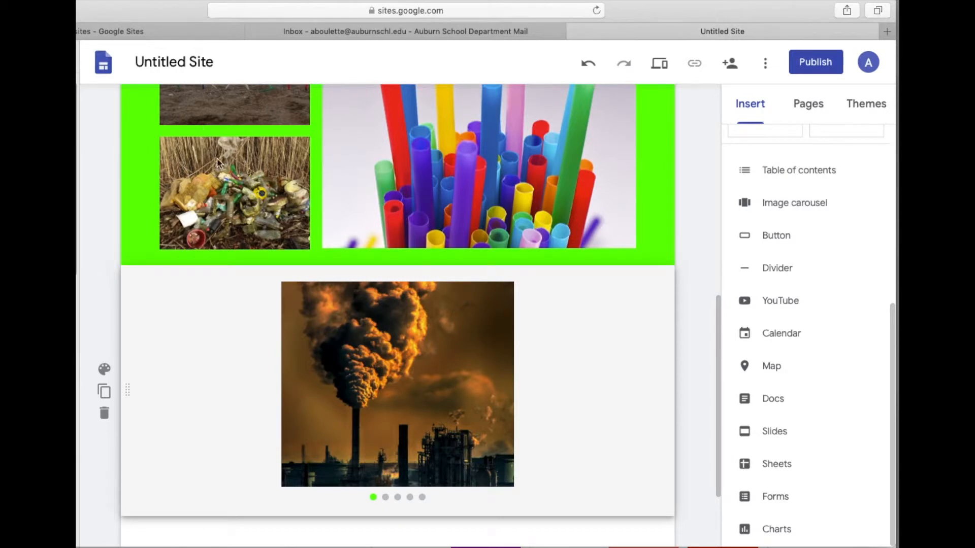
pyautogui.click(217, 163)
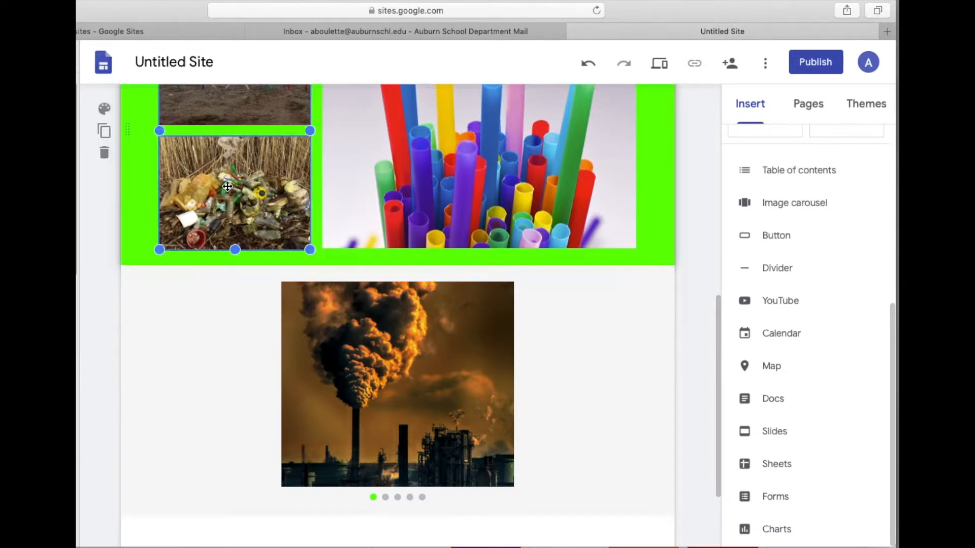
pyautogui.scroll(2, 126, 200)
pyautogui.click(104, 180)
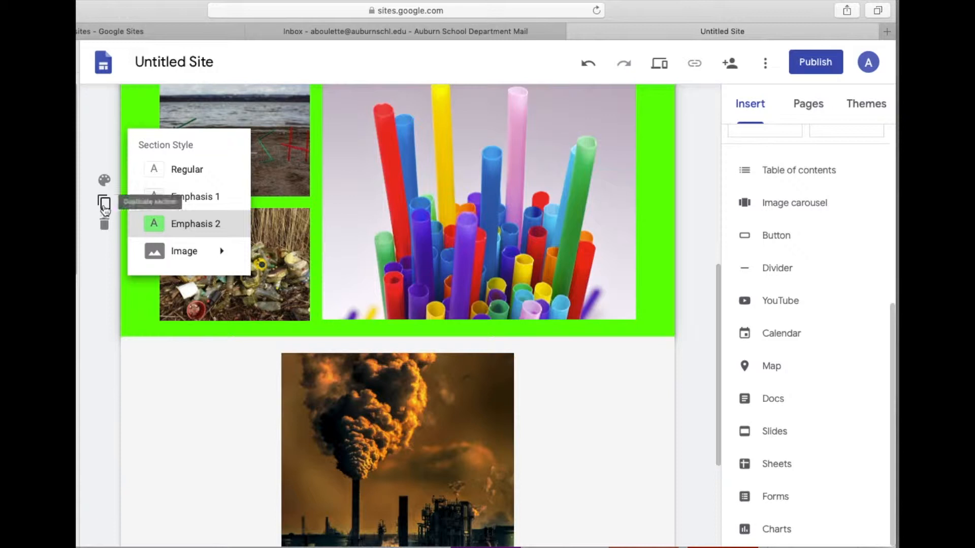
pyautogui.click(209, 363)
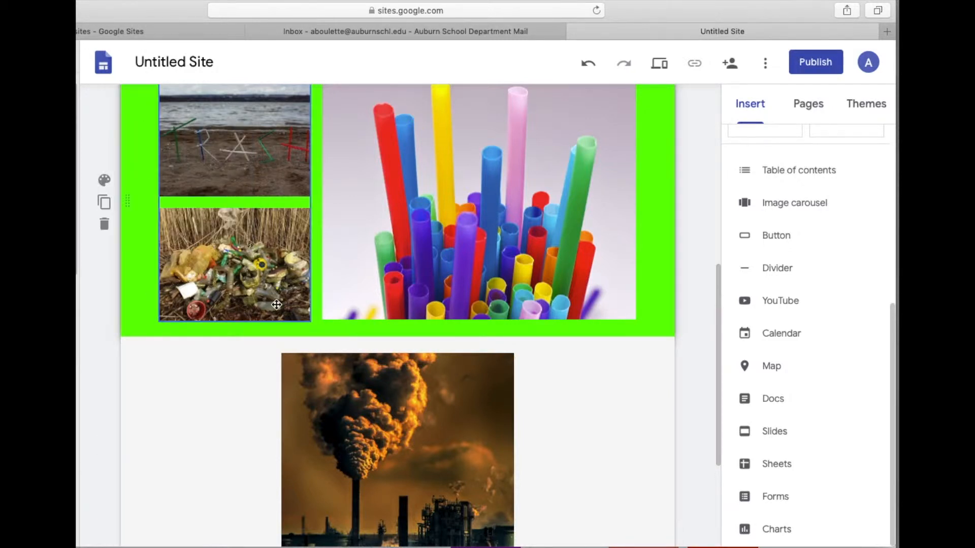
# Step: Turn on Auto start in the pollution carousel's settings, keeping Show dots enabled, and update the carousel
pyautogui.scroll(-3, 394, 397)
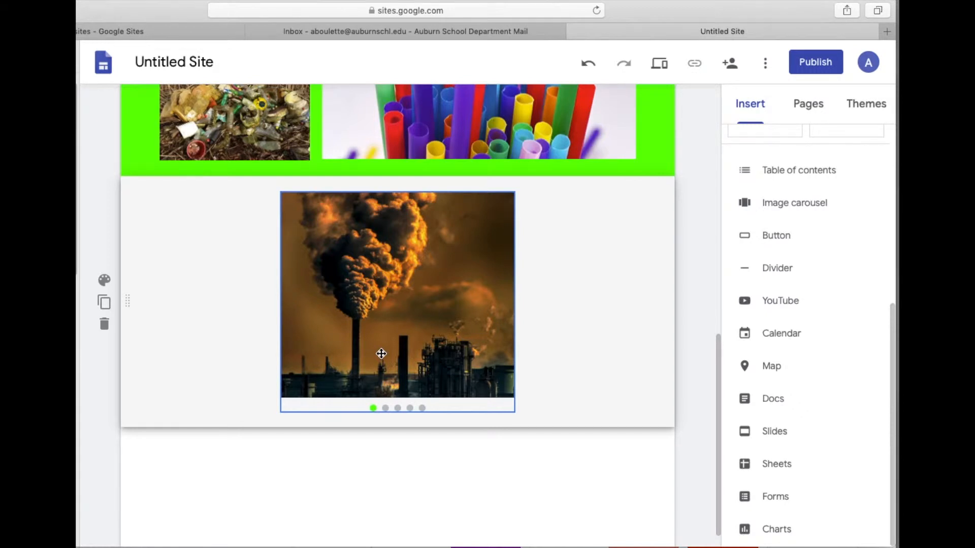
pyautogui.scroll(-1, 381, 354)
pyautogui.scroll(1, 381, 354)
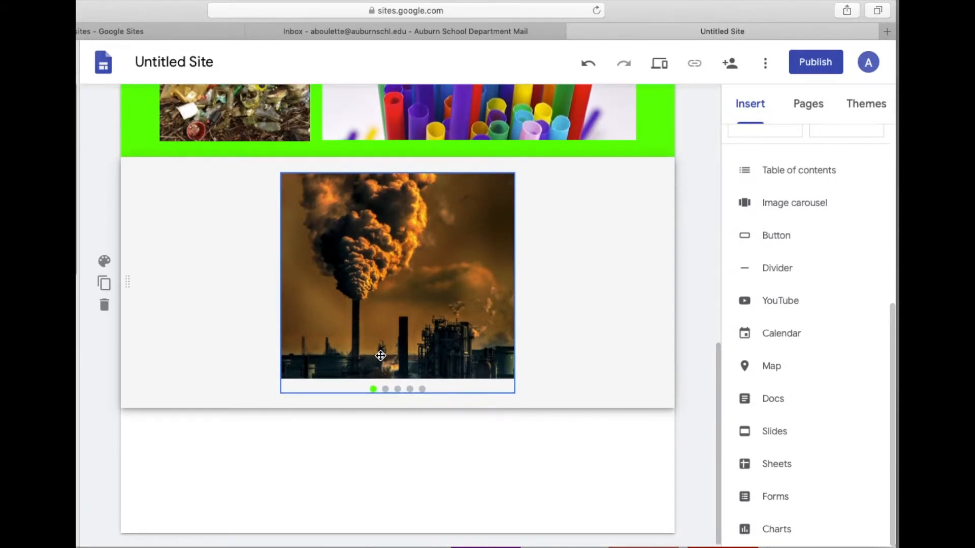
pyautogui.scroll(3, 381, 356)
pyautogui.click(394, 452)
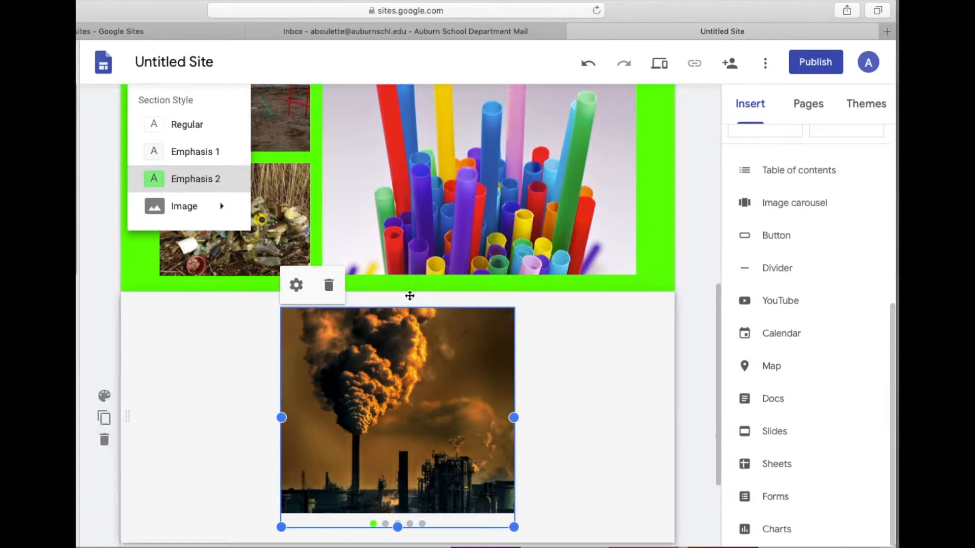
pyautogui.click(296, 286)
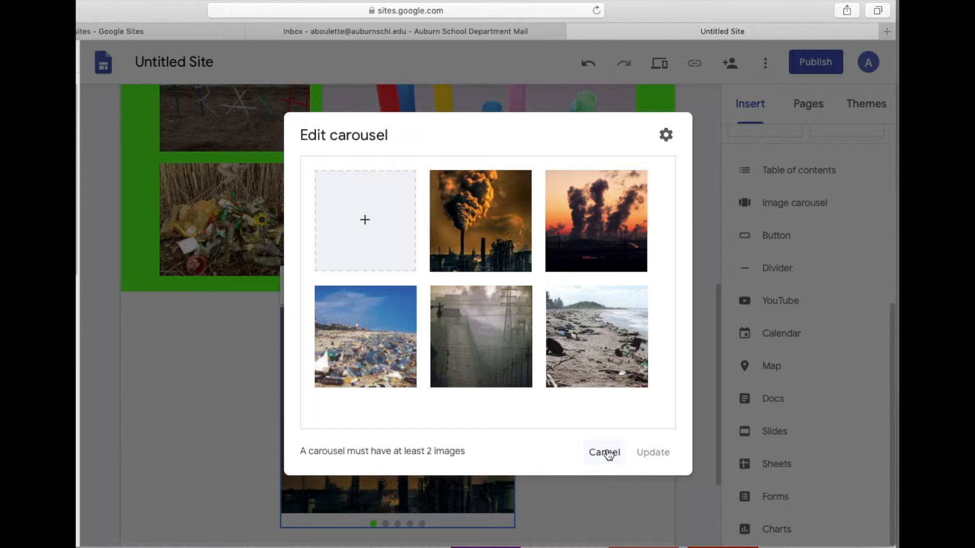
pyautogui.click(666, 134)
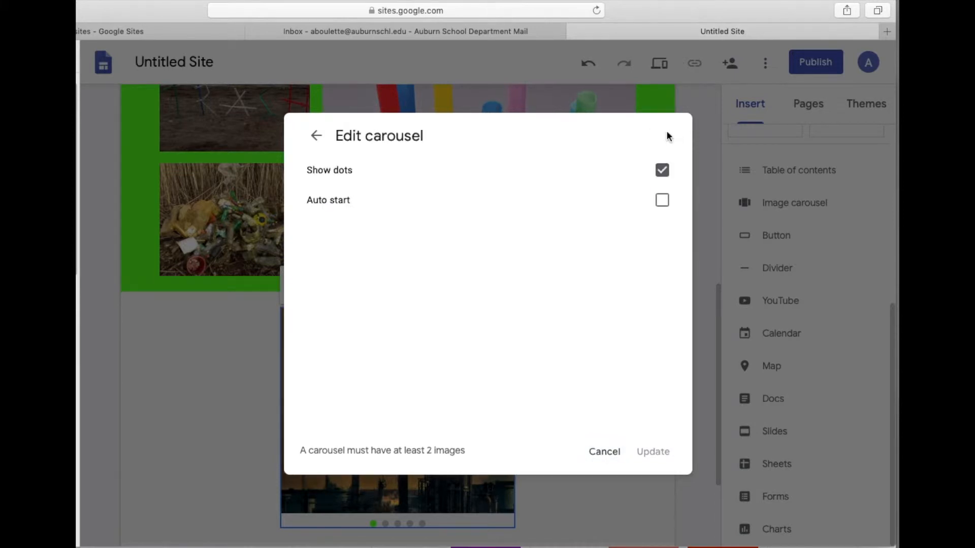
pyautogui.click(662, 201)
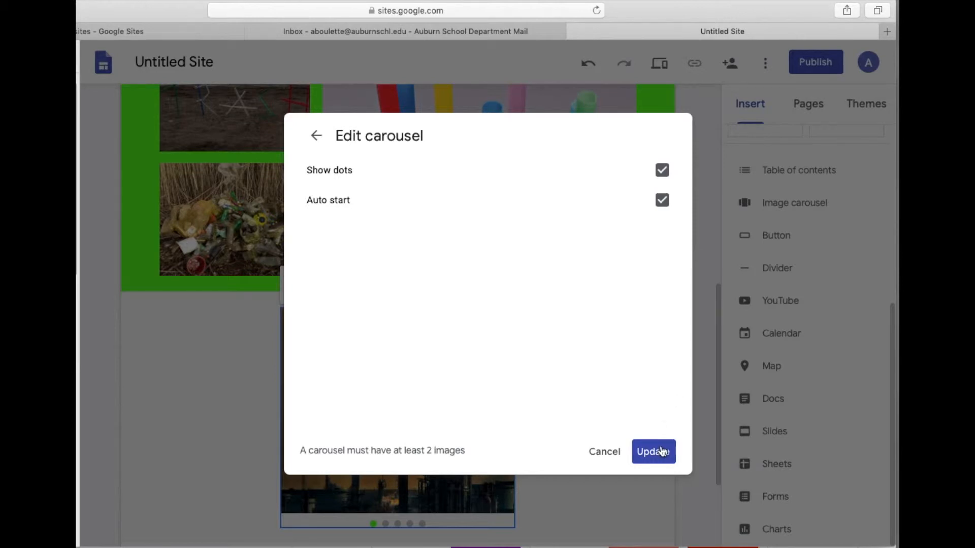
pyautogui.click(662, 451)
pyautogui.scroll(-3, 661, 444)
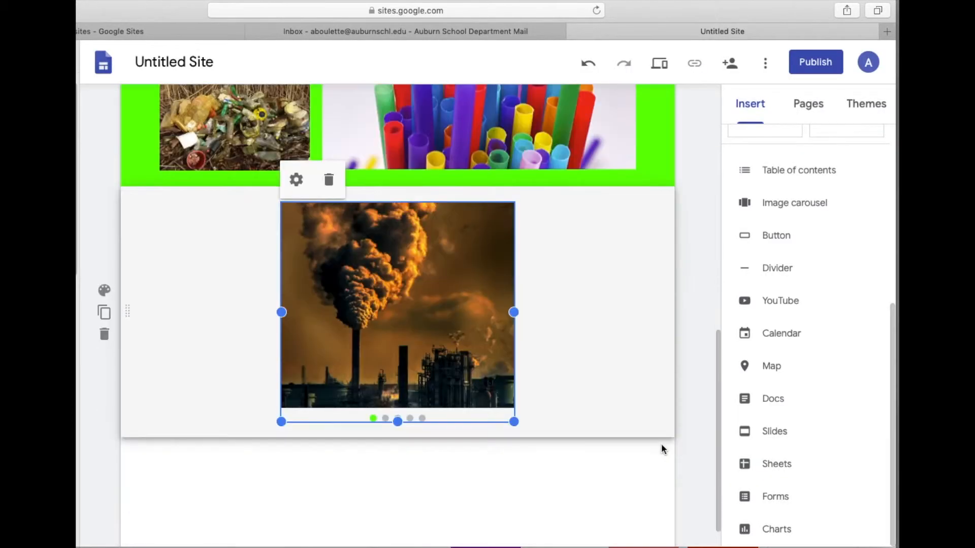
pyautogui.click(616, 471)
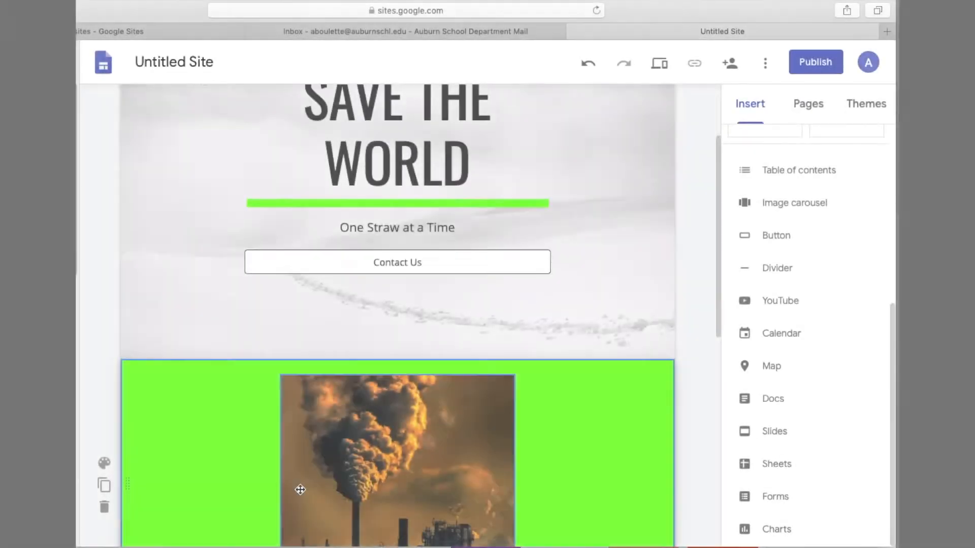
# Step: Check the Resources subpages in the site header and switch the navigation mode to Side navigation
pyautogui.scroll(5, 300, 490)
pyautogui.scroll(-2, 300, 490)
pyautogui.scroll(2, 300, 490)
pyautogui.moveTo(481, 119)
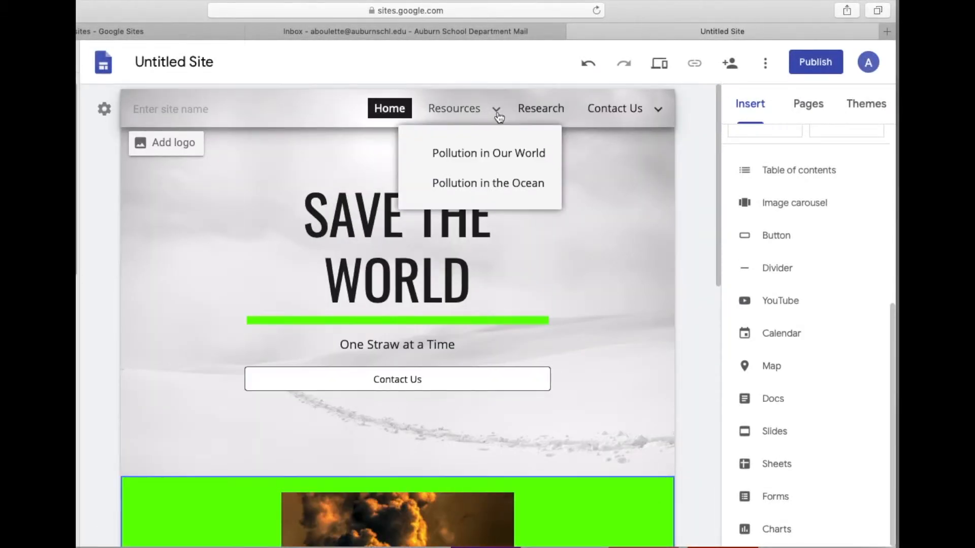
pyautogui.click(104, 109)
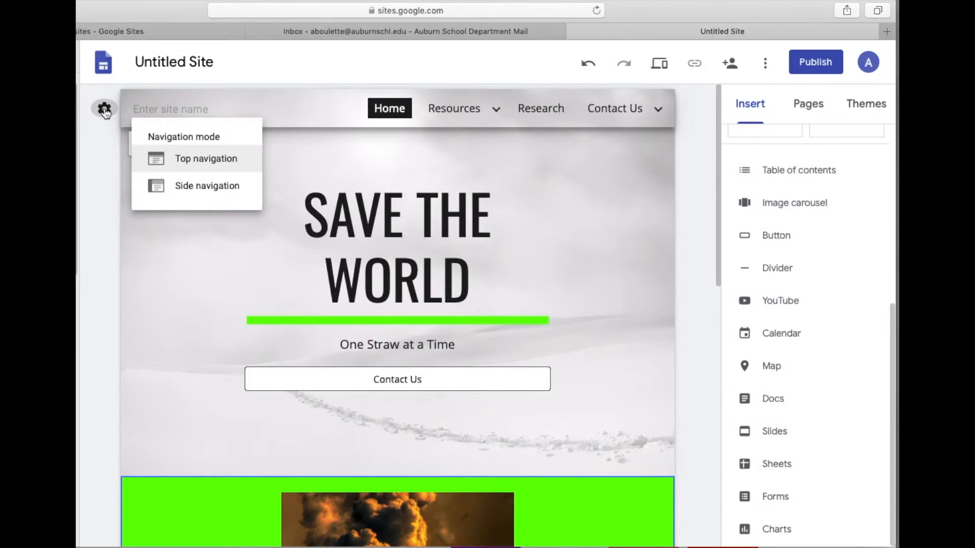
pyautogui.click(213, 193)
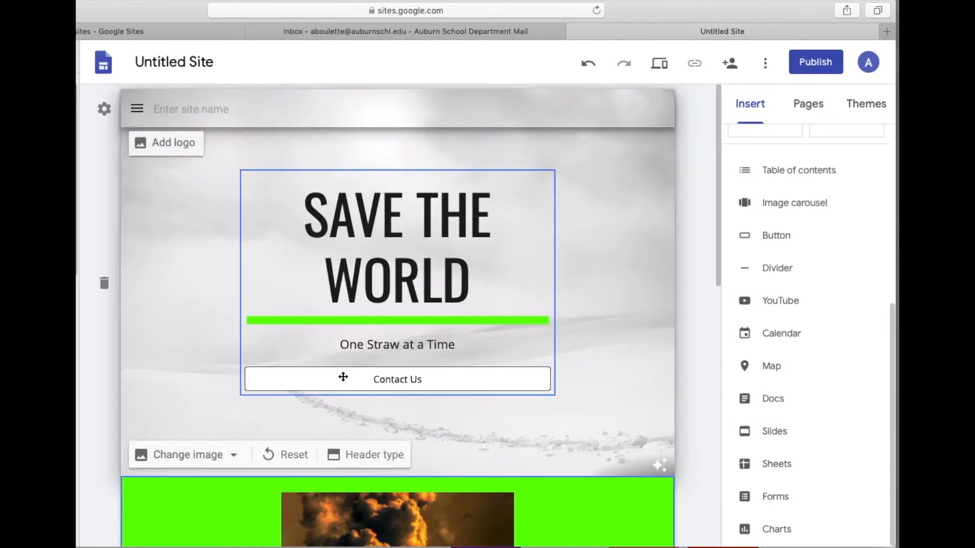
# Step: Open the side navigation menu, expand Resources and Contact Us to view their subpages, and close the menu
pyautogui.click(137, 109)
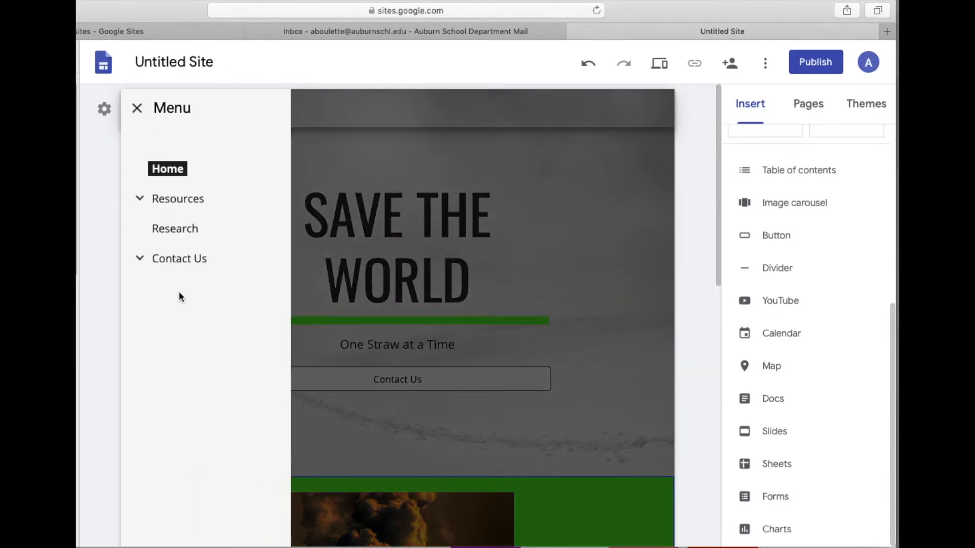
pyautogui.scroll(-1, 180, 294)
pyautogui.click(140, 182)
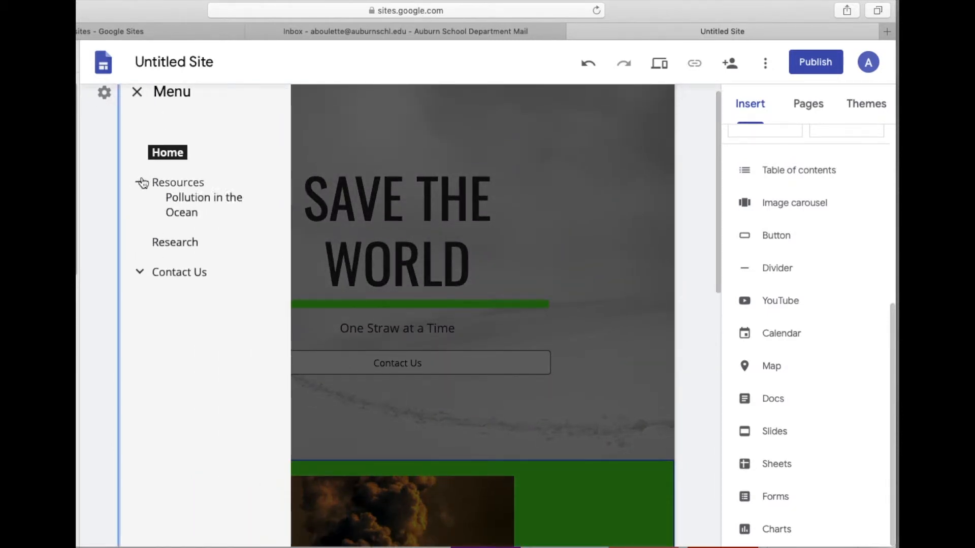
pyautogui.click(140, 331)
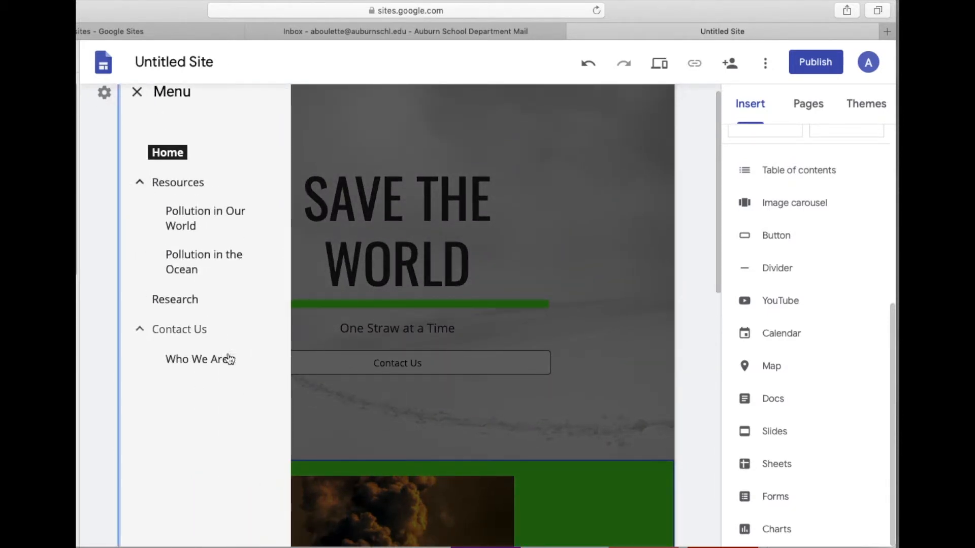
pyautogui.click(137, 91)
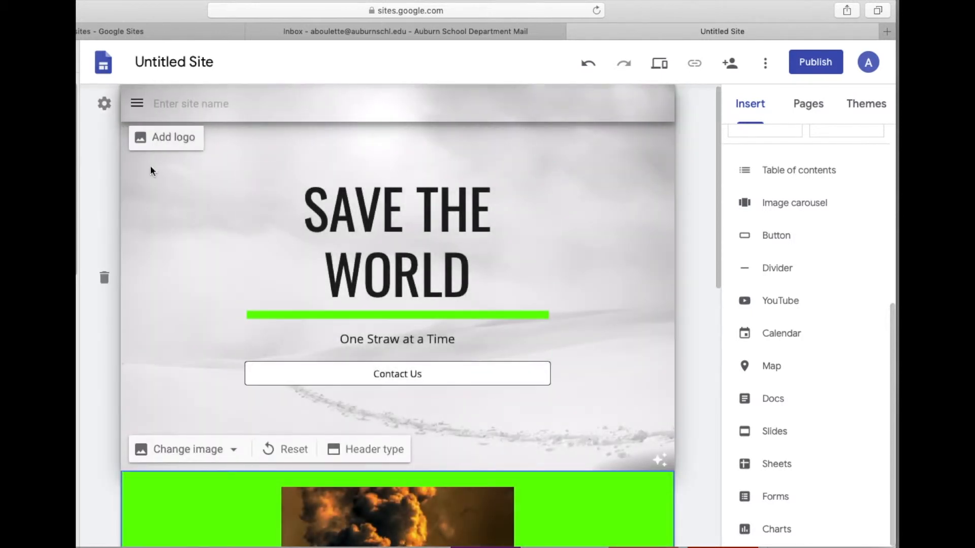
# Step: Switch the navigation mode back to Top navigation and check the Contact Us and Resources subpages in the header
pyautogui.click(104, 103)
pyautogui.click(186, 160)
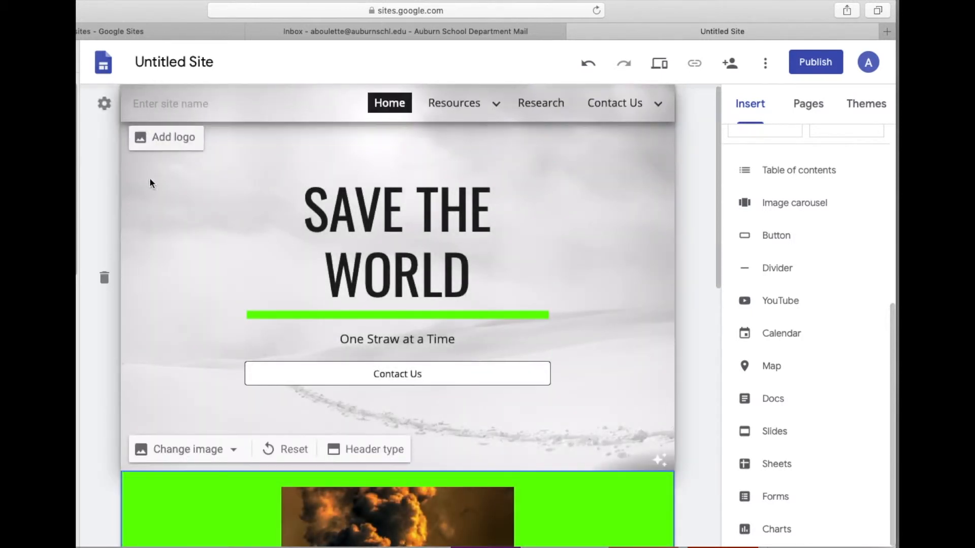
pyautogui.click(658, 105)
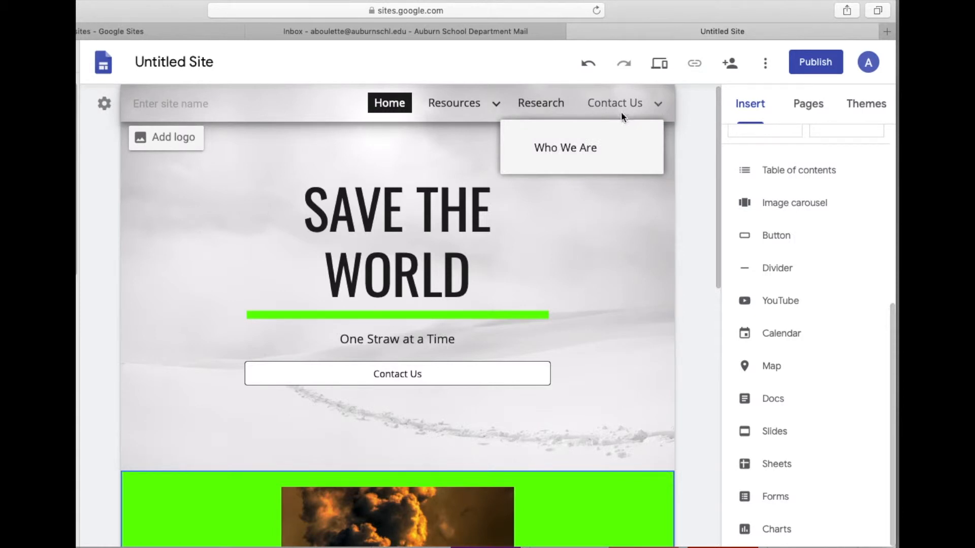
pyautogui.click(488, 105)
# Step: Preview the Home page, checking the header, the carousel's automatic playback and the three-image section
pyautogui.scroll(-8, 692, 316)
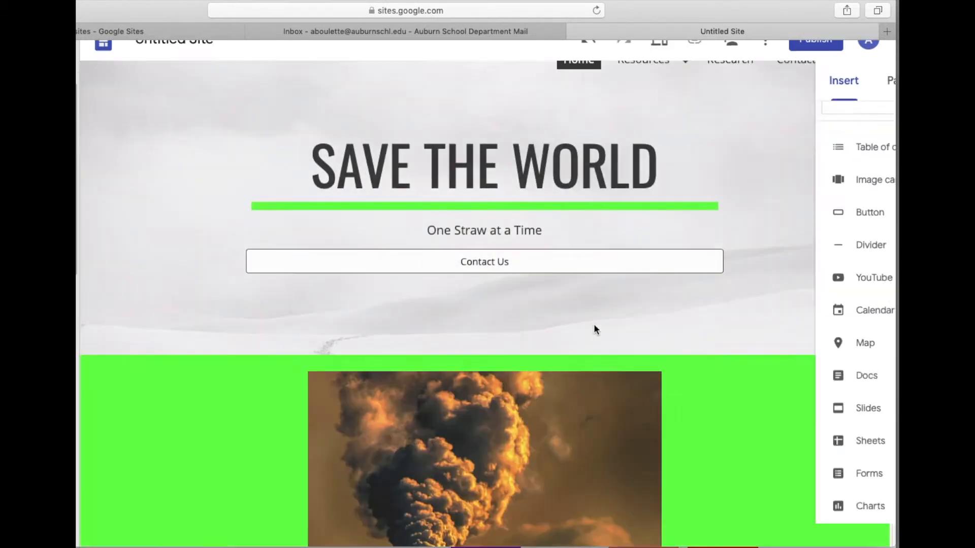
pyautogui.scroll(-5, 828, 405)
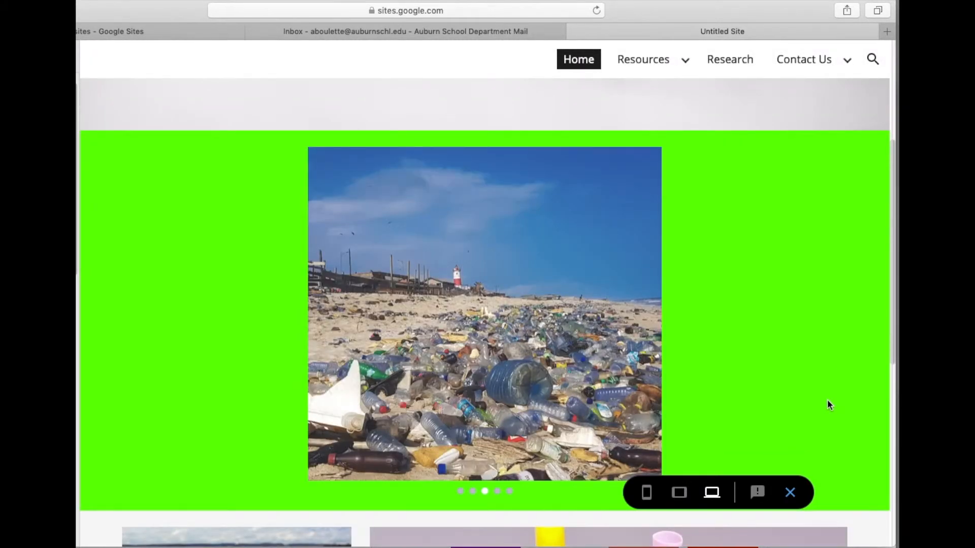
pyautogui.scroll(-1, 829, 405)
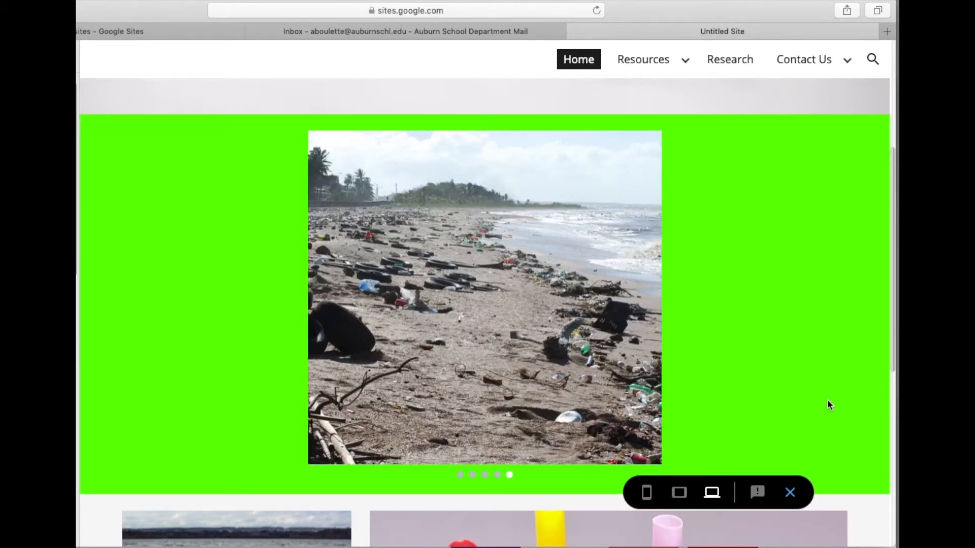
pyautogui.scroll(-9, 699, 435)
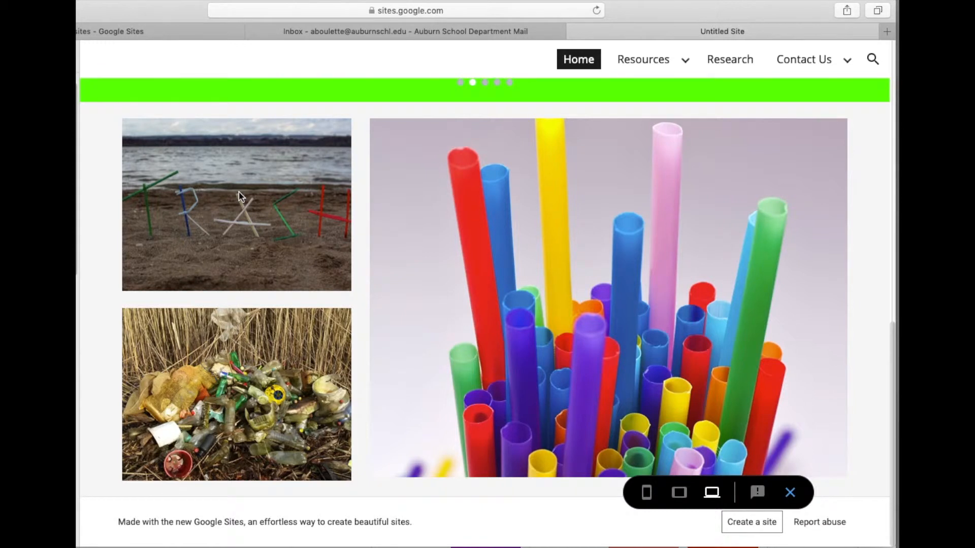
# Step: Test the straws image's link to the Research page twice in the preview, returning to Home each time
pyautogui.click(691, 405)
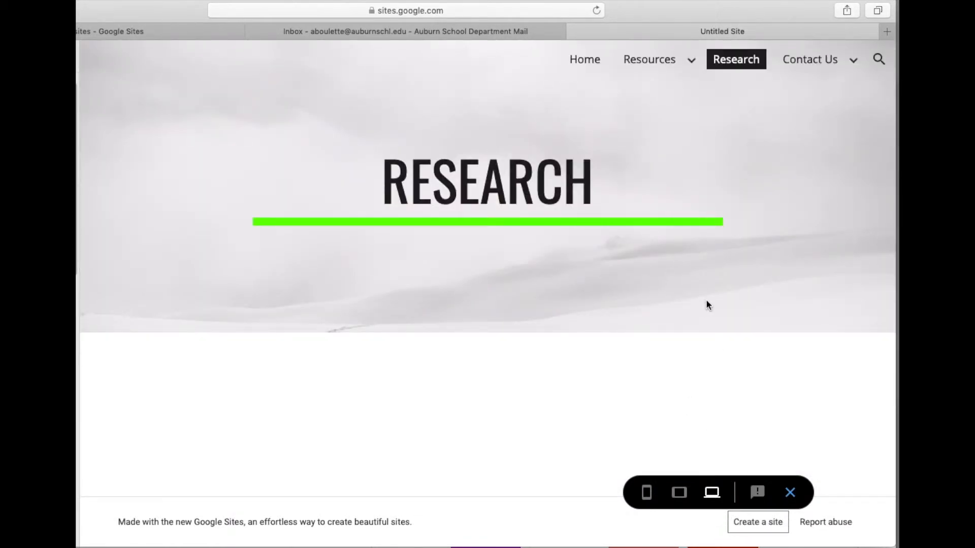
pyautogui.click(584, 59)
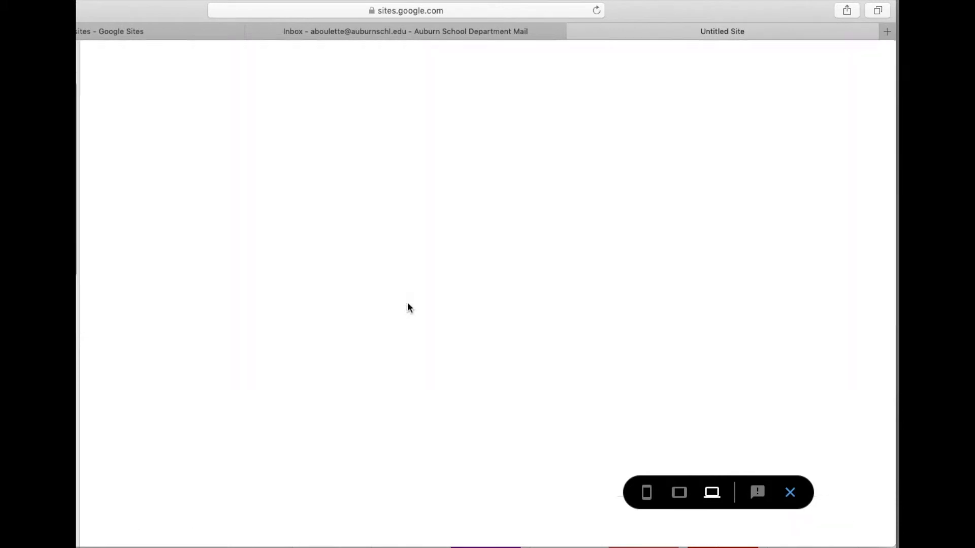
pyautogui.scroll(-9, 405, 307)
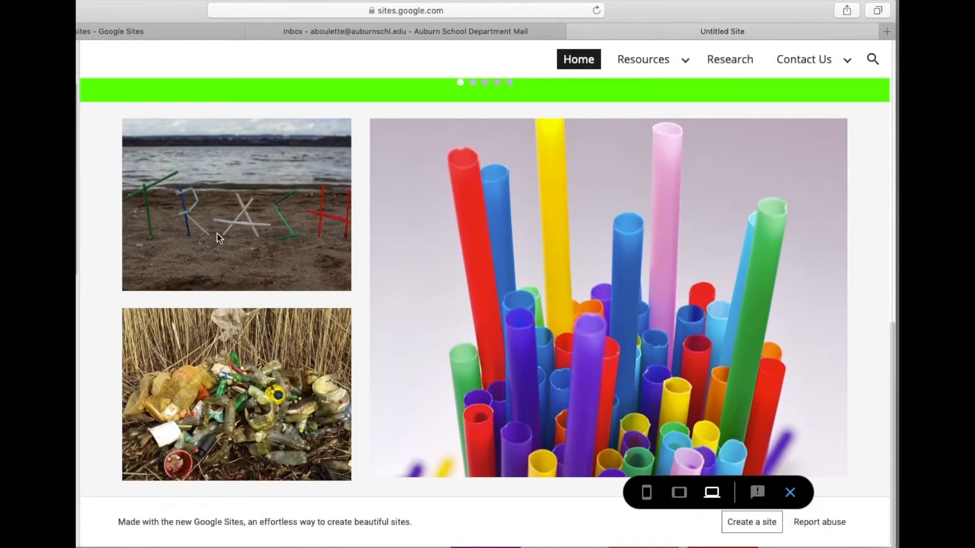
pyautogui.click(612, 340)
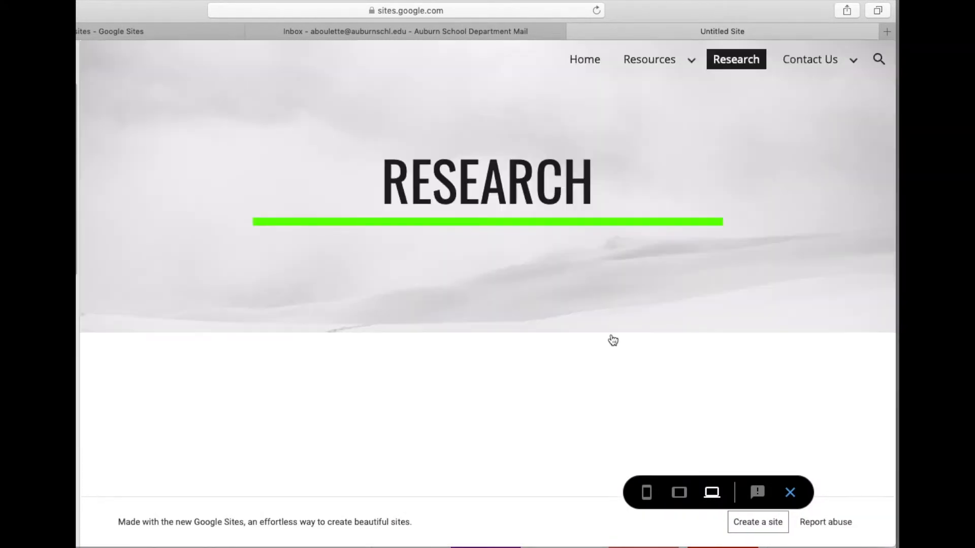
pyautogui.click(585, 59)
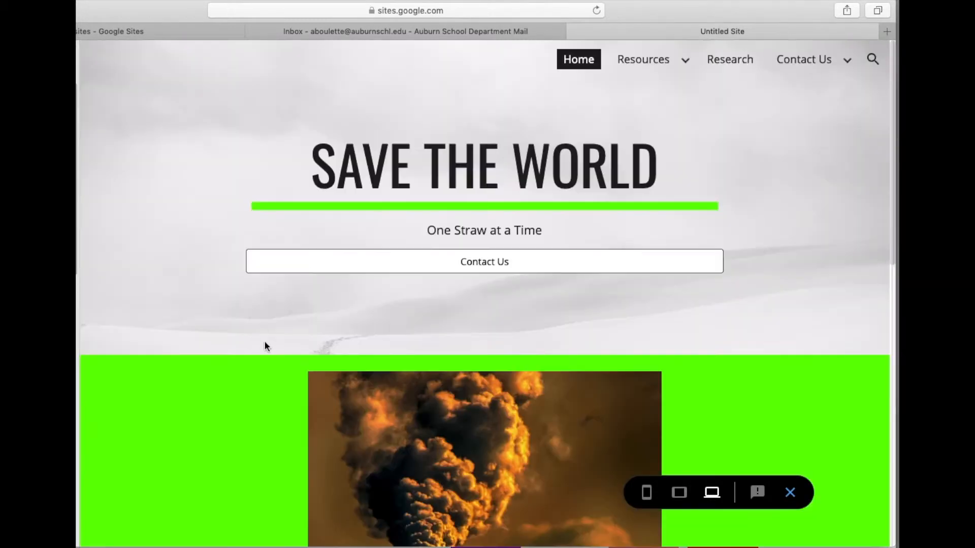
# Step: Test the trash pile image's link to the Pollution in Our World page, return to Home, and exit the preview
pyautogui.scroll(-8, 243, 315)
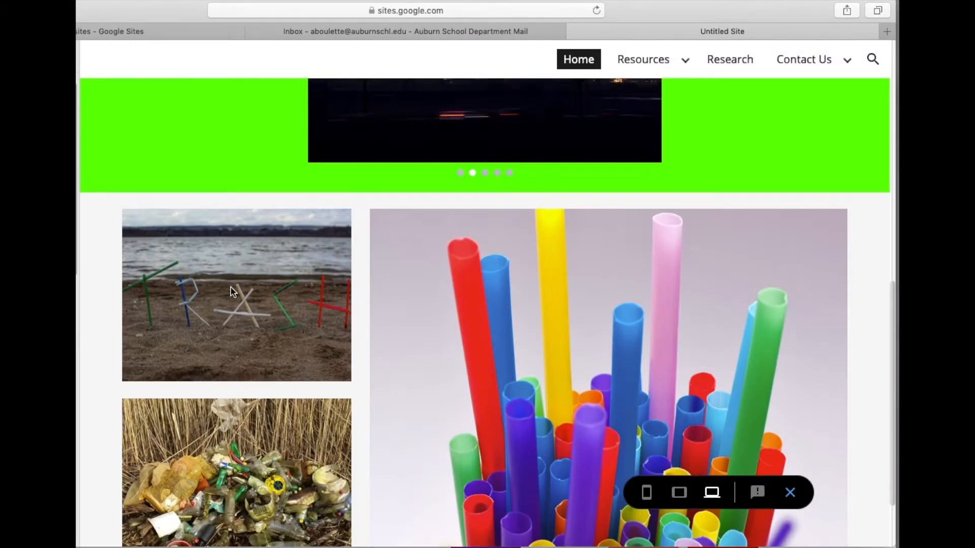
pyautogui.click(235, 458)
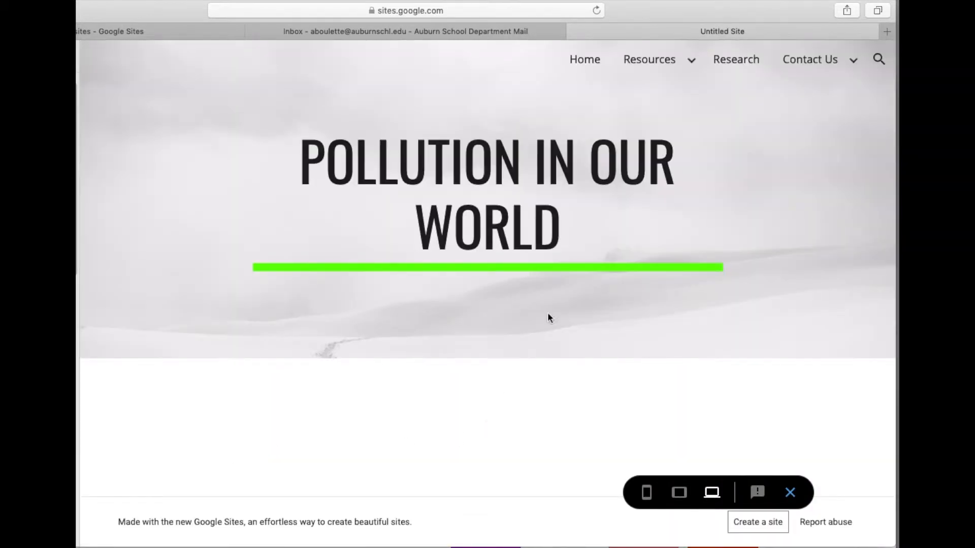
pyautogui.click(582, 60)
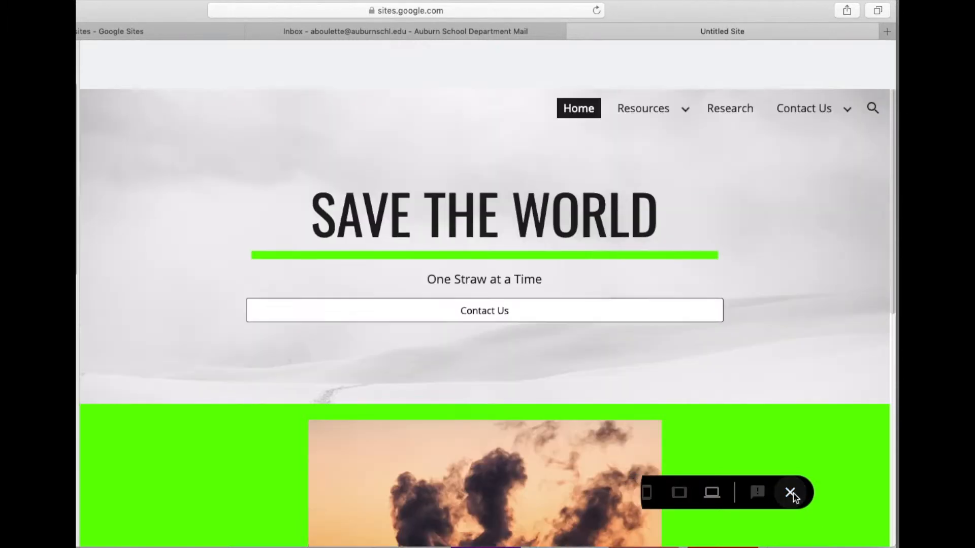
pyautogui.click(791, 494)
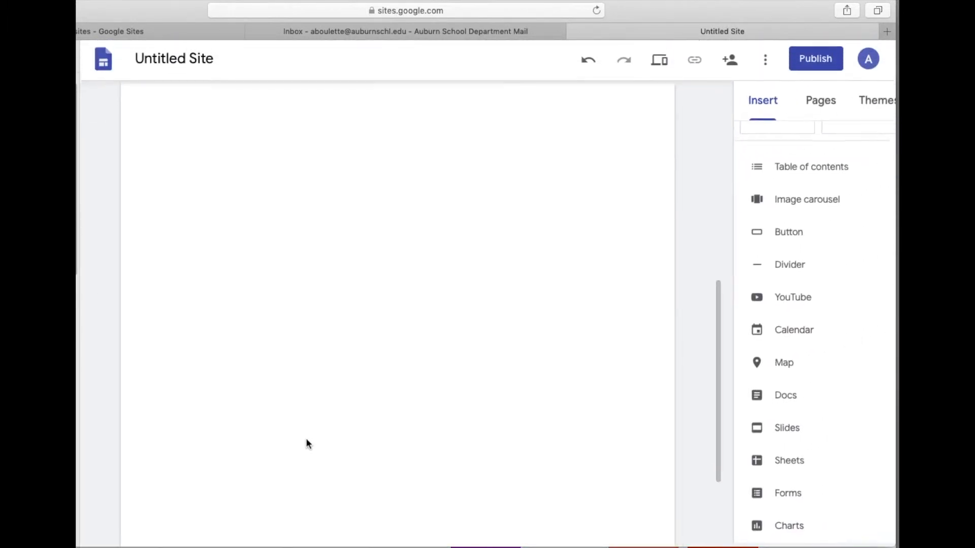
# Step: Link the beach image spelling TRASH to the site's Pollution in the Ocean page
pyautogui.click(229, 310)
pyautogui.click(212, 323)
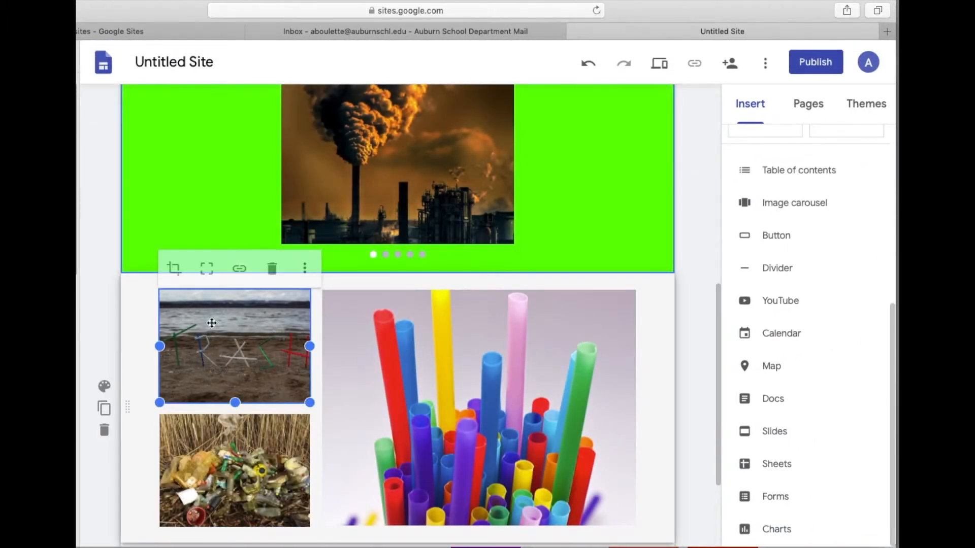
pyautogui.click(246, 267)
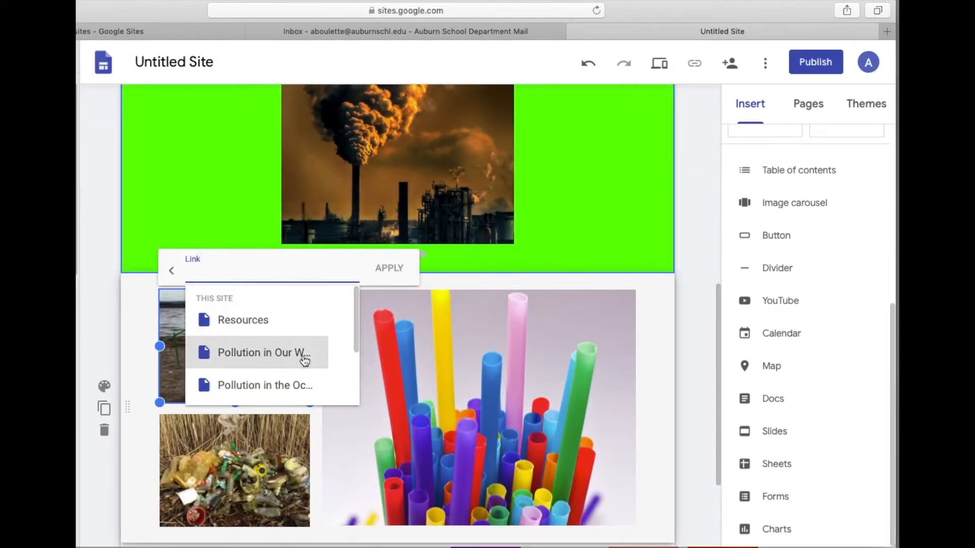
pyautogui.click(305, 392)
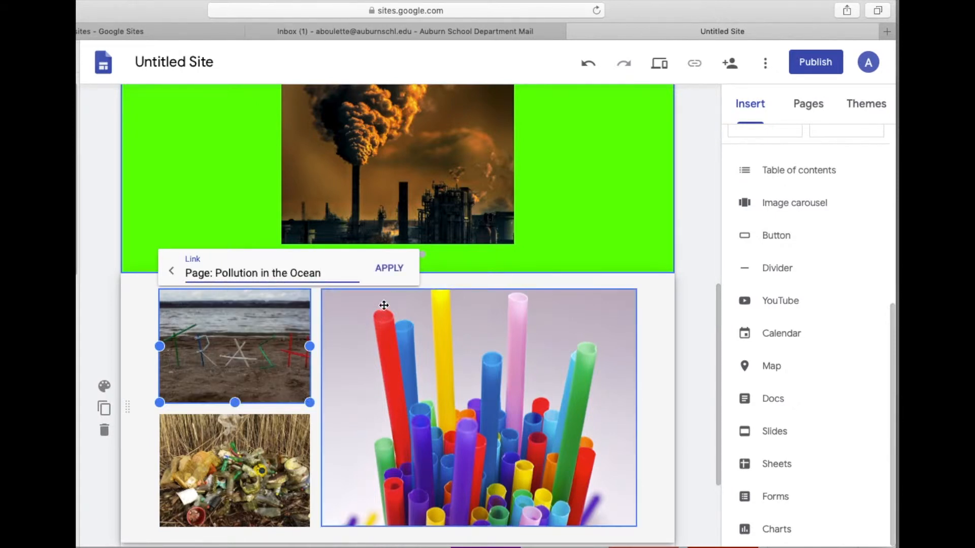
pyautogui.click(389, 269)
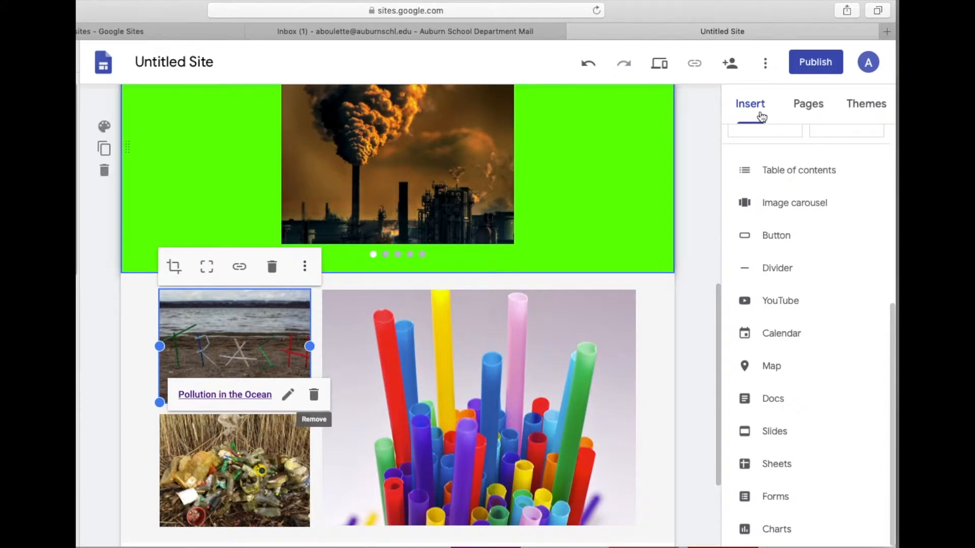
# Step: Preview the site, test the beach image's link to the Pollution in the Ocean page, and exit the preview
pyautogui.click(659, 63)
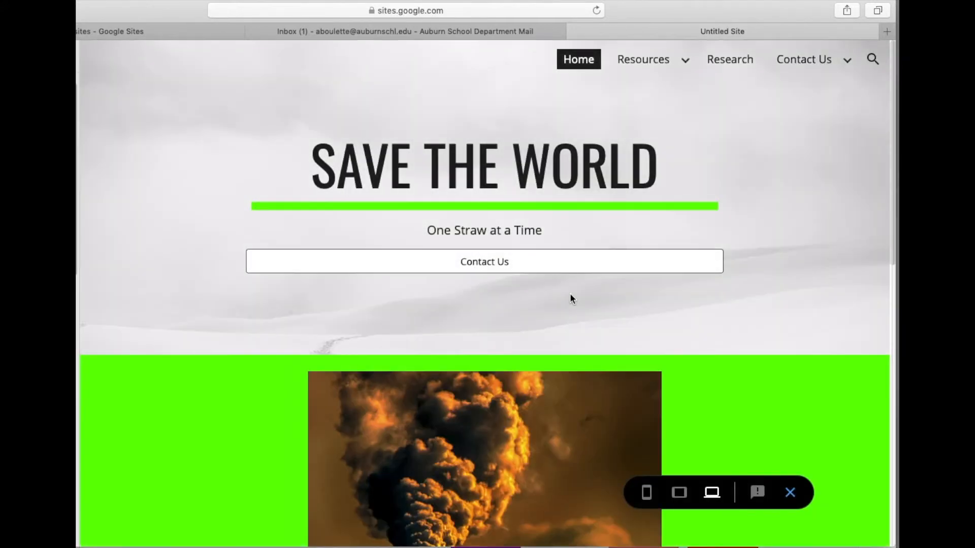
pyautogui.scroll(-12, 569, 298)
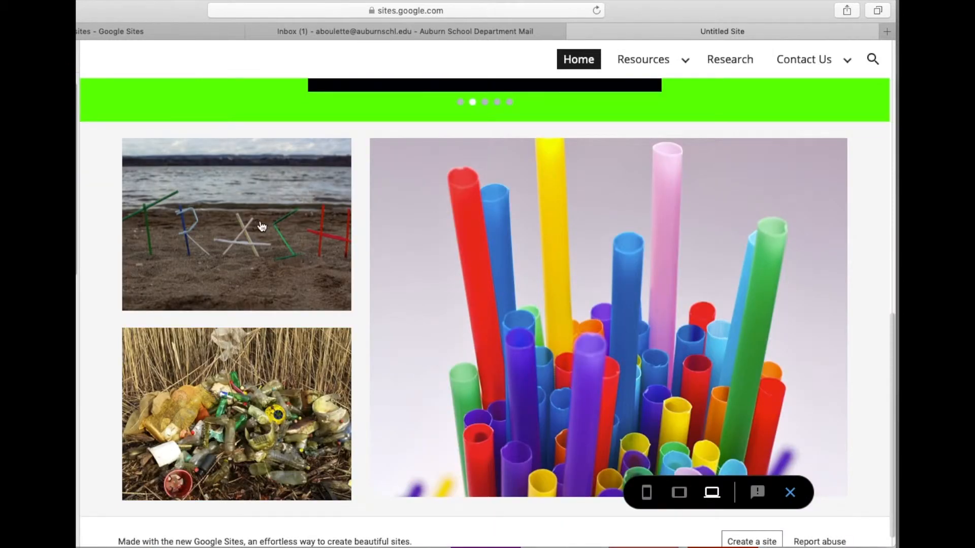
pyautogui.click(261, 225)
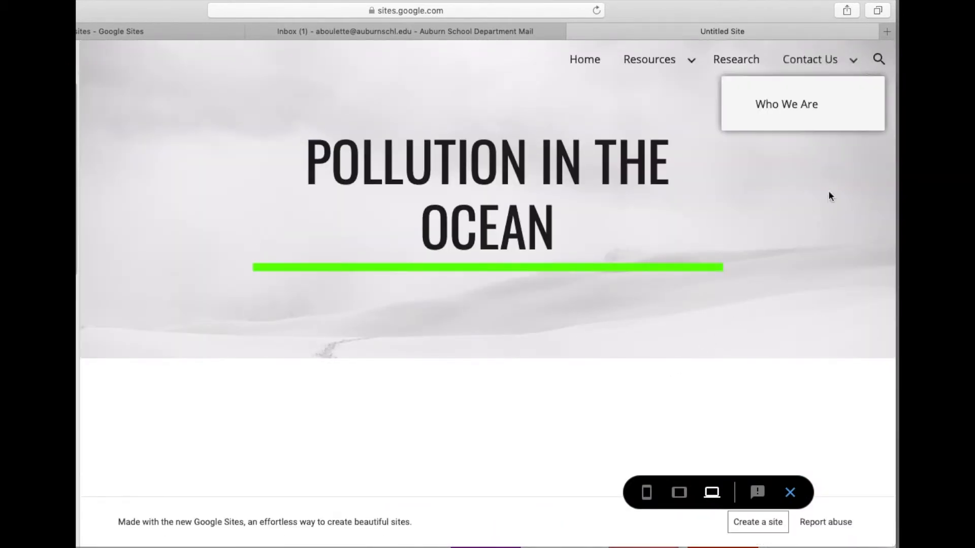
pyautogui.click(799, 501)
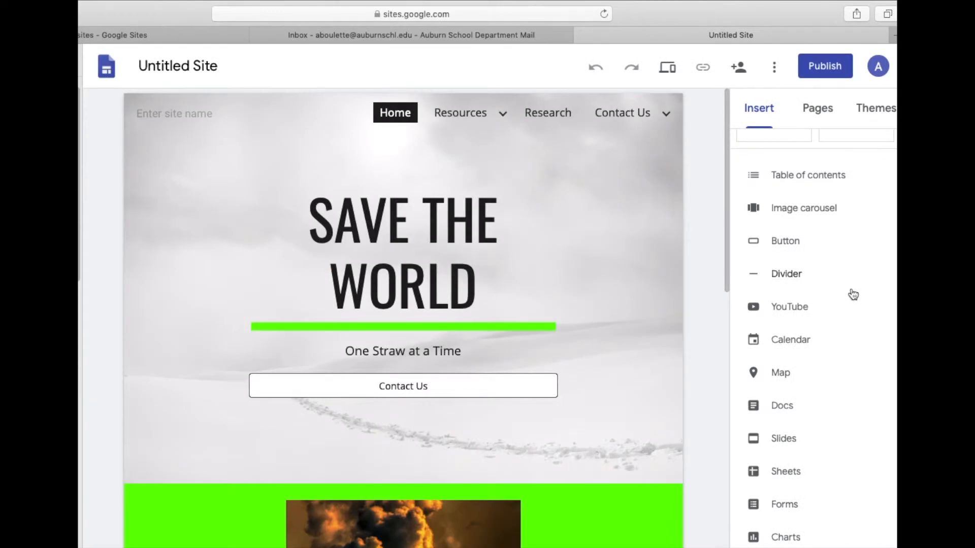
# Step: Try dividers above the carousel and between the carousel and the image section, and delete both
pyautogui.click(786, 276)
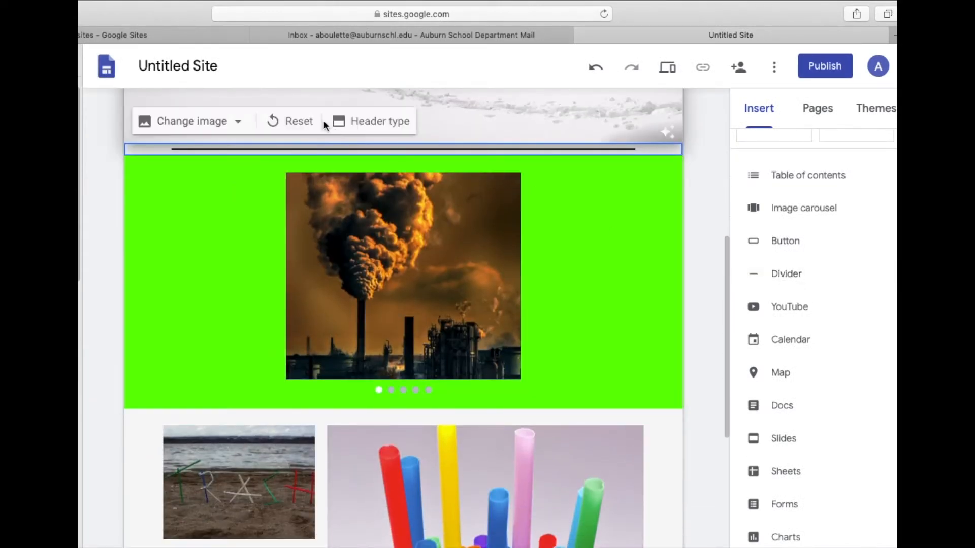
pyautogui.click(780, 283)
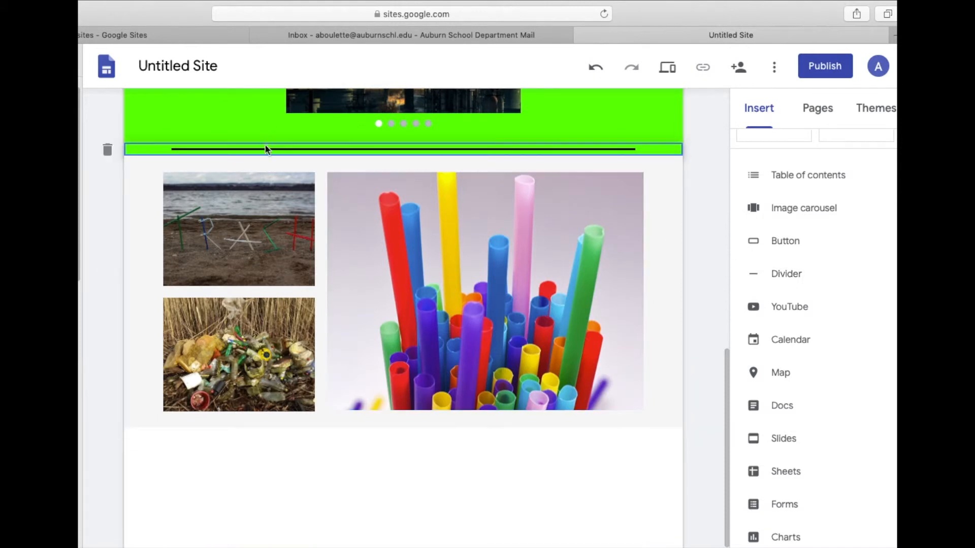
pyautogui.scroll(1, 264, 147)
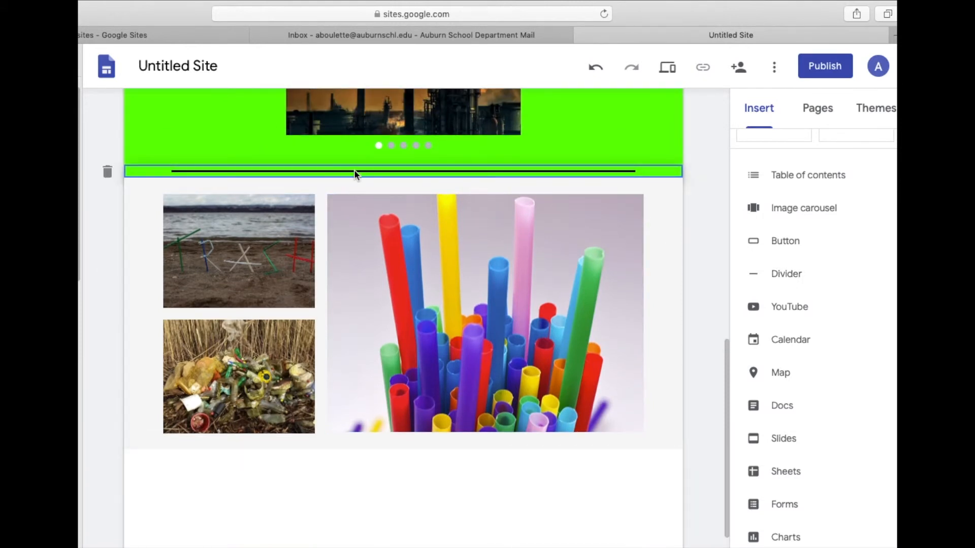
pyautogui.click(108, 171)
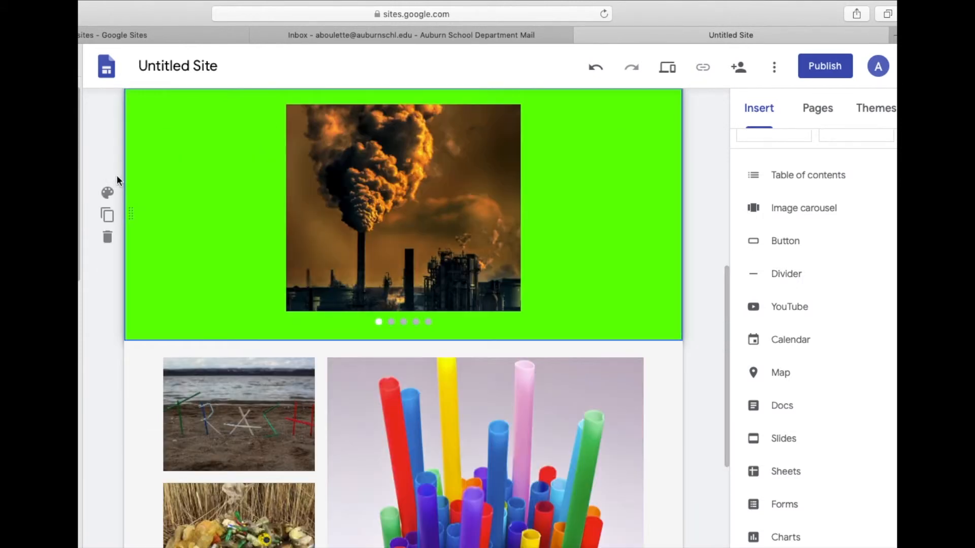
pyautogui.click(152, 188)
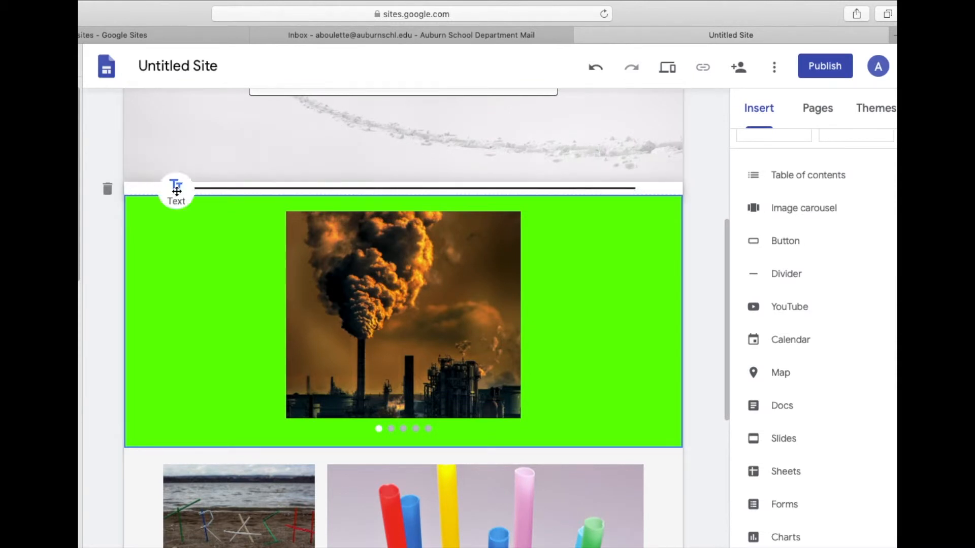
pyautogui.click(109, 192)
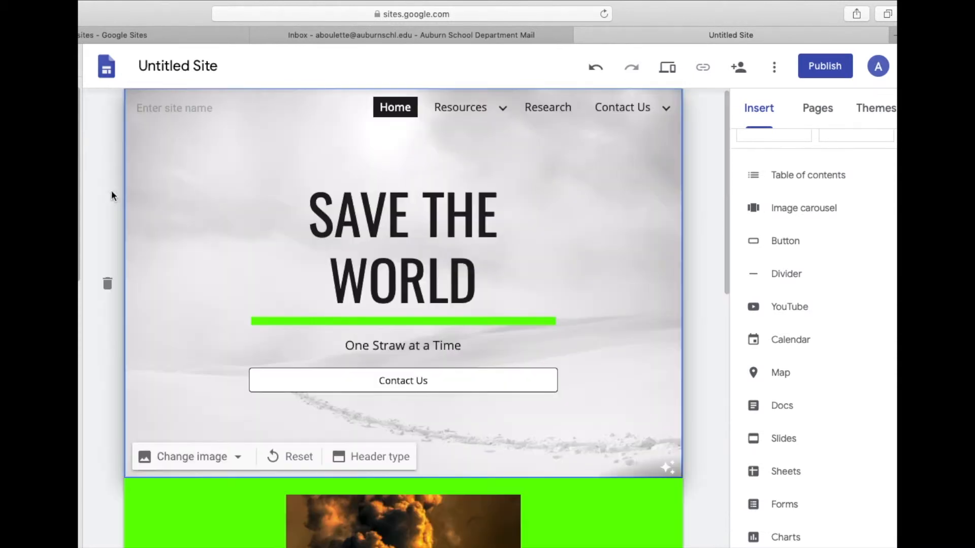
# Step: Search YouTube for "straw pollution" and insert the video "Here's how little plastic straws are wrecking our oceans" on the Home page
pyautogui.click(789, 311)
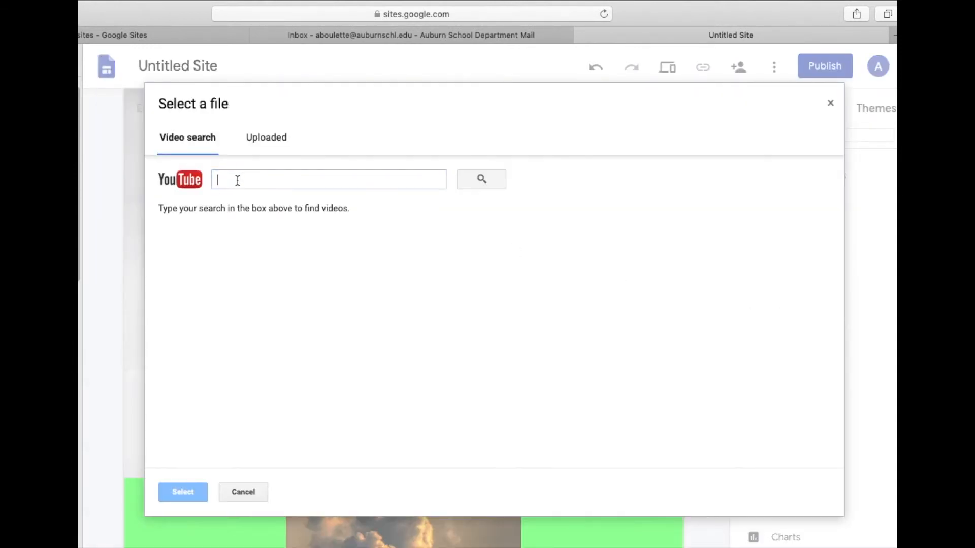
pyautogui.write('straw pollution')
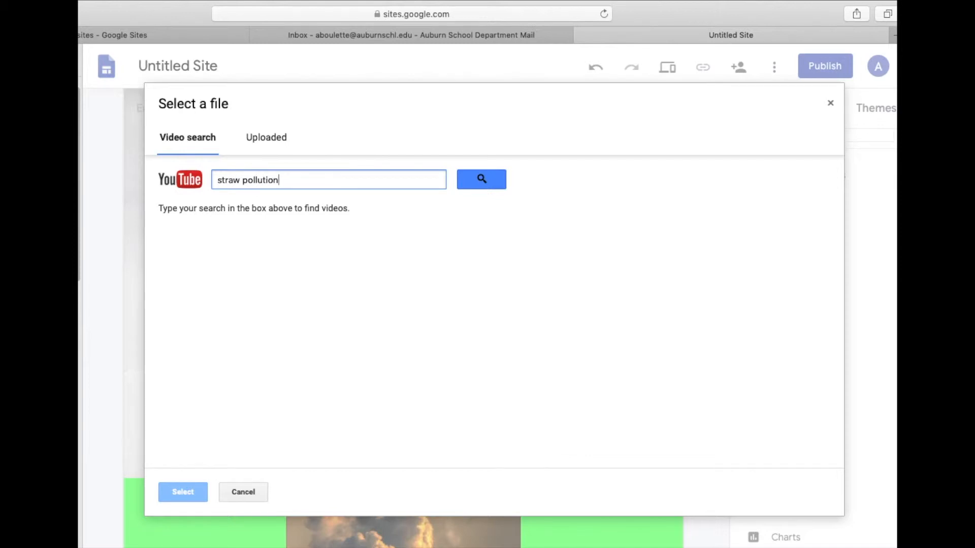
pyautogui.press('Return')
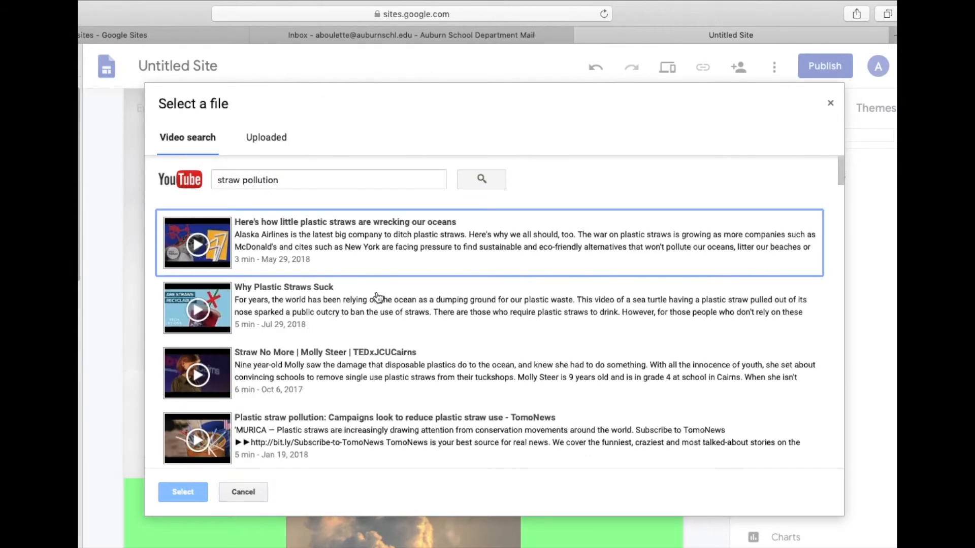
pyautogui.click(350, 250)
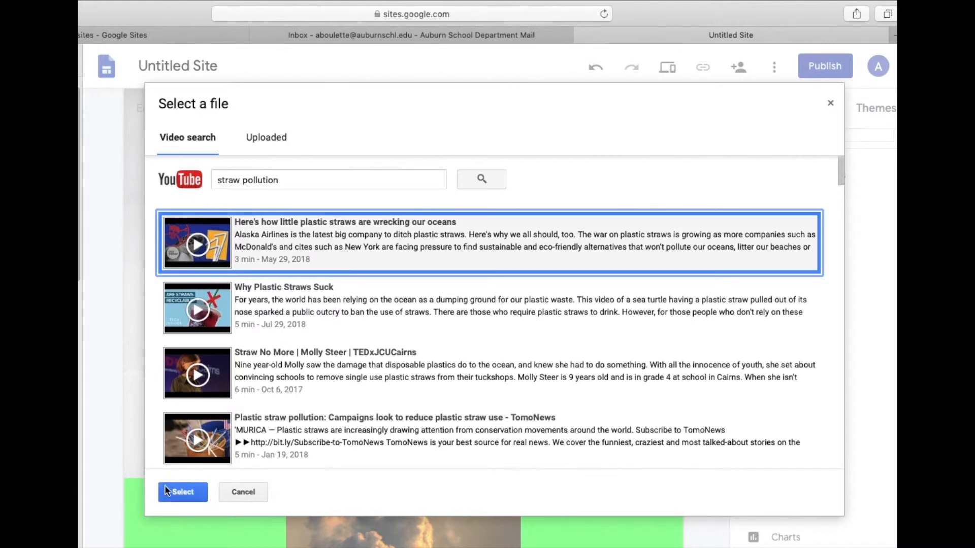
pyautogui.click(179, 490)
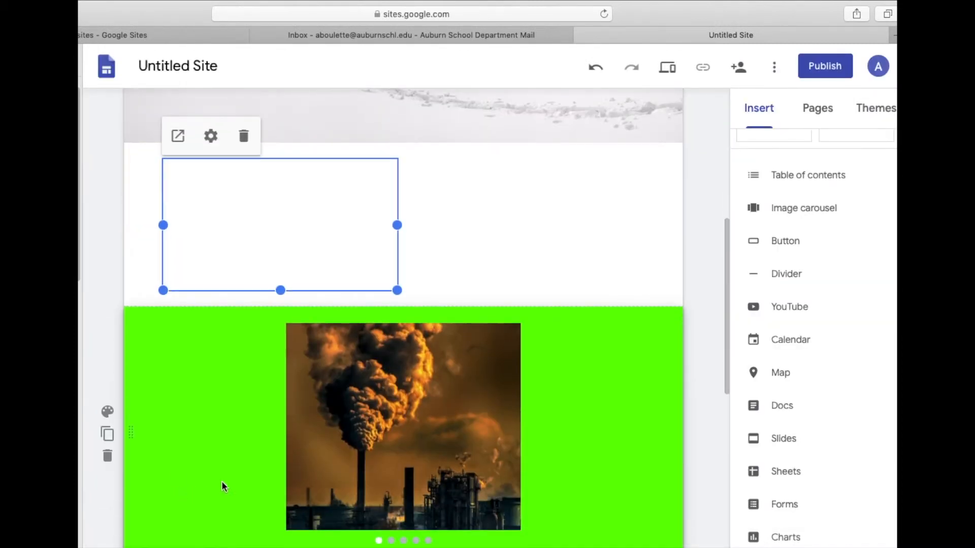
# Step: Center the YouTube video horizontally in its section below the Home page header
pyautogui.moveTo(347, 237); pyautogui.dragTo(426, 275)
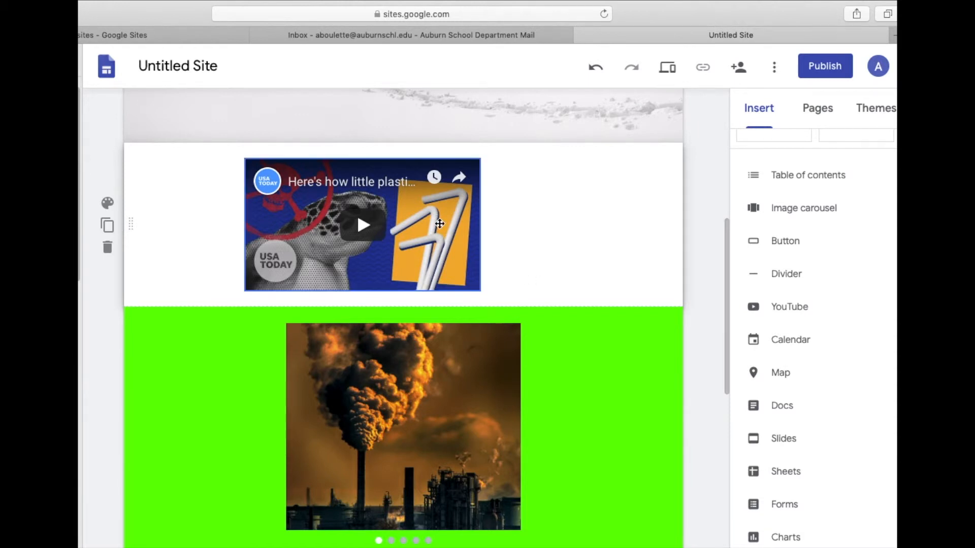
pyautogui.rightClick(407, 204)
pyautogui.press('Escape')
pyautogui.moveTo(407, 204)
pyautogui.mouseDown()
pyautogui.moveTo(358, 200)
pyautogui.moveTo(422, 204)
pyautogui.mouseUp()
pyautogui.scroll(5, 480, 256)
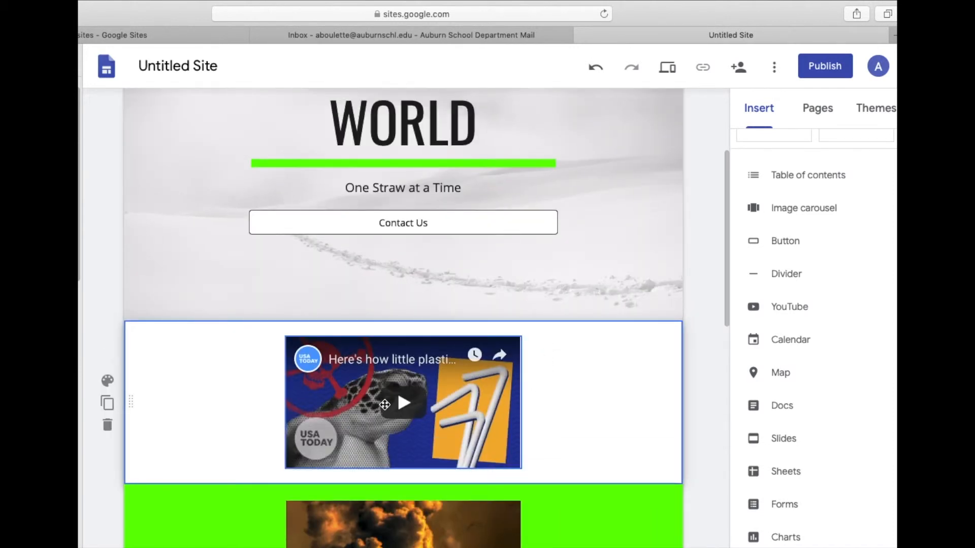
# Step: Delete the YouTube video's section from the Home page
pyautogui.scroll(5, 598, 406)
pyautogui.scroll(-3, 598, 406)
pyautogui.moveTo(304, 431); pyautogui.dragTo(218, 429)
pyautogui.click(108, 474)
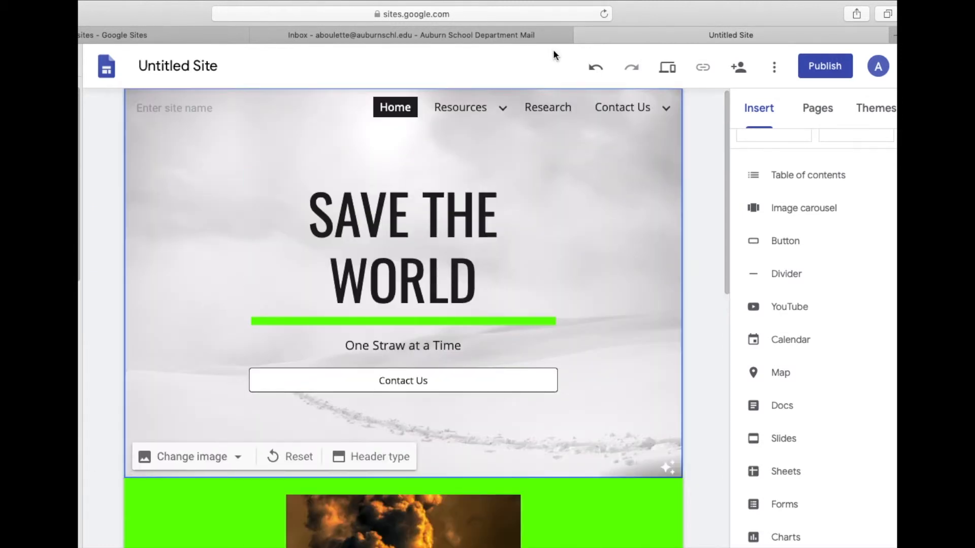
# Step: Open the Resources page and add the layout with one image beside a text block below the existing video
pyautogui.click(463, 105)
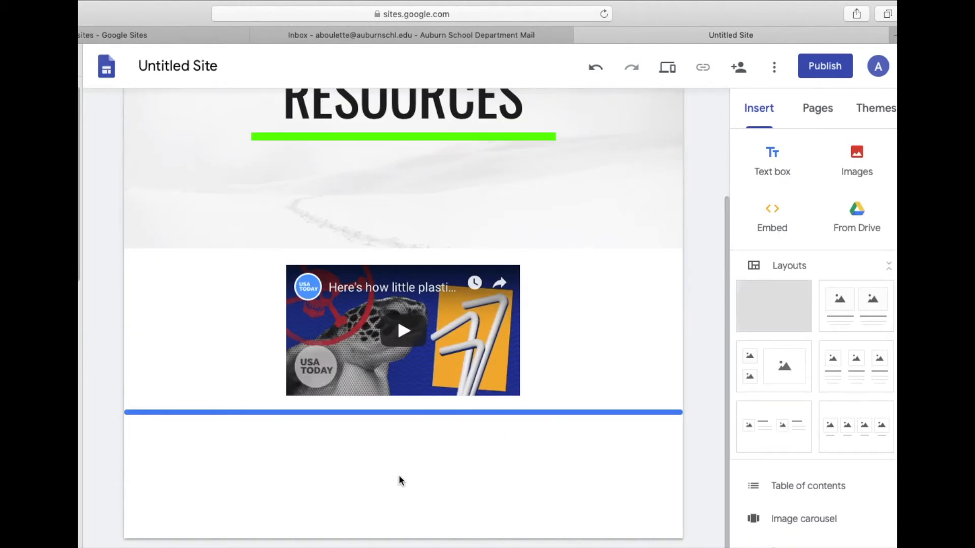
pyautogui.moveTo(401, 481); pyautogui.dragTo(322, 500)
# Step: Fill the layout's placeholder with the YouTube video "Here's how little plastic straws are wrecking our oceans", searching for "plastic straws"
pyautogui.click(258, 341)
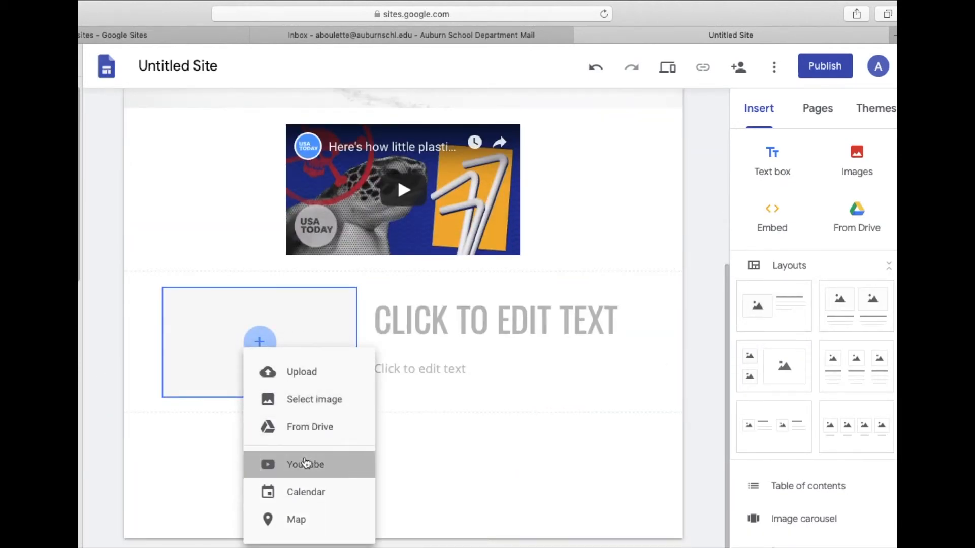
pyautogui.click(306, 463)
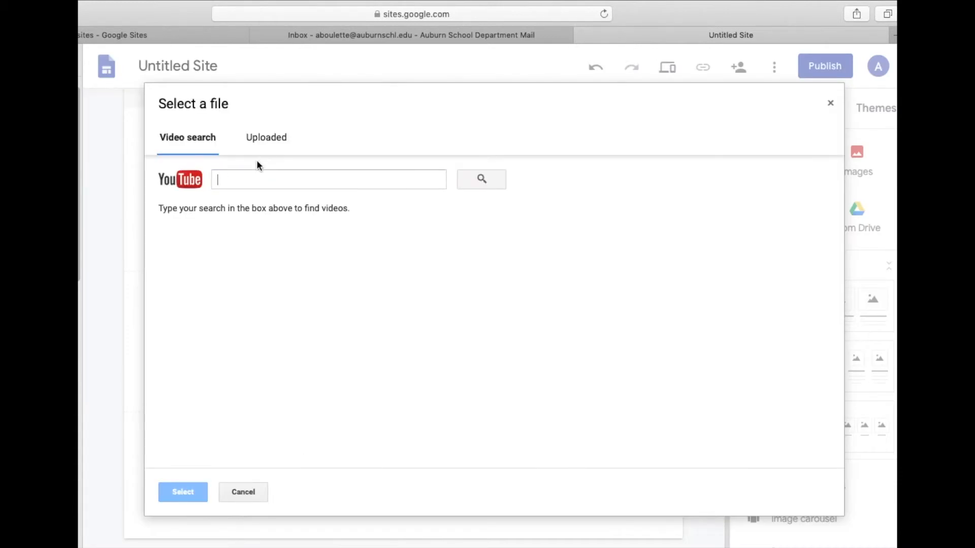
pyautogui.write('plastic straw')
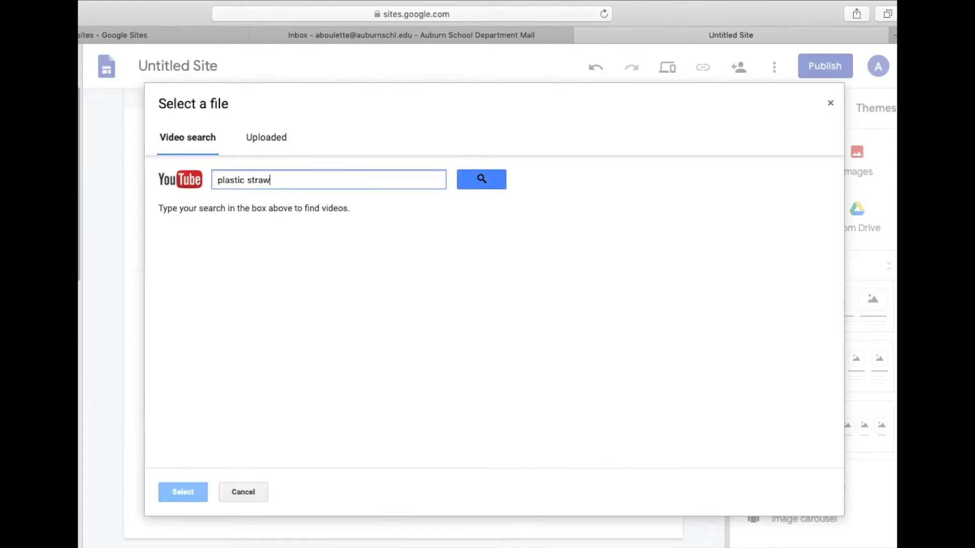
pyautogui.write('s')
pyautogui.press('Return')
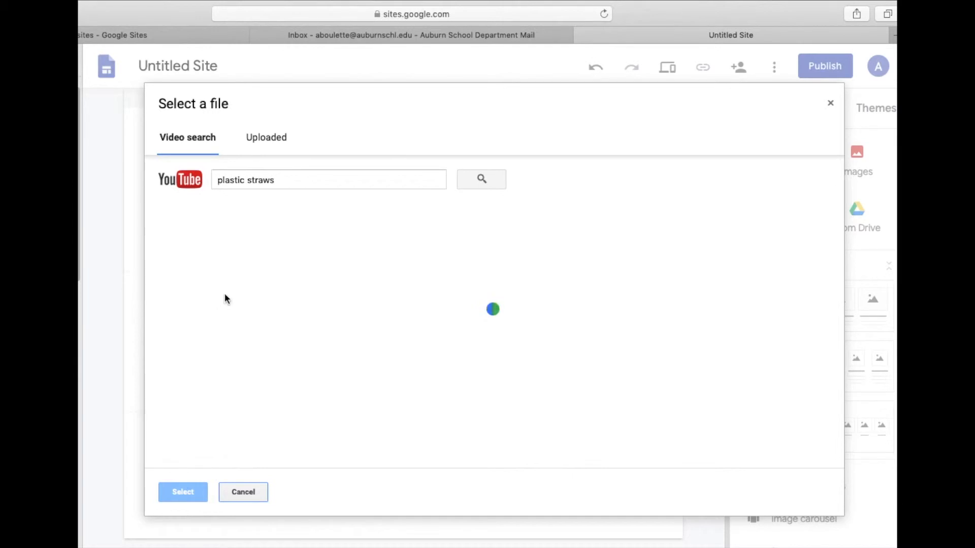
pyautogui.click(342, 316)
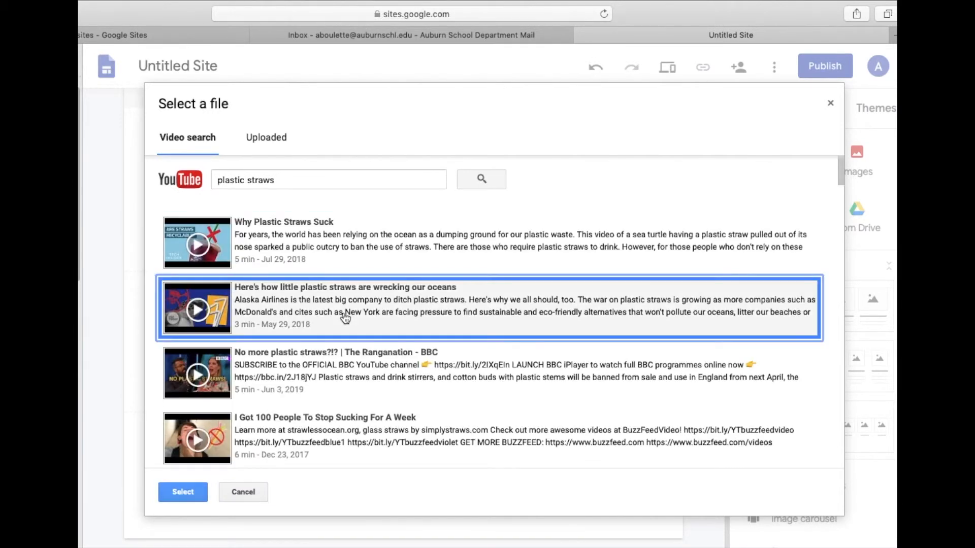
pyautogui.click(168, 491)
# Step: Enter "REMEBER WHO YOU ARE AFFECTING" as the title beside the video in the layout on the Resources page
pyautogui.click(424, 342)
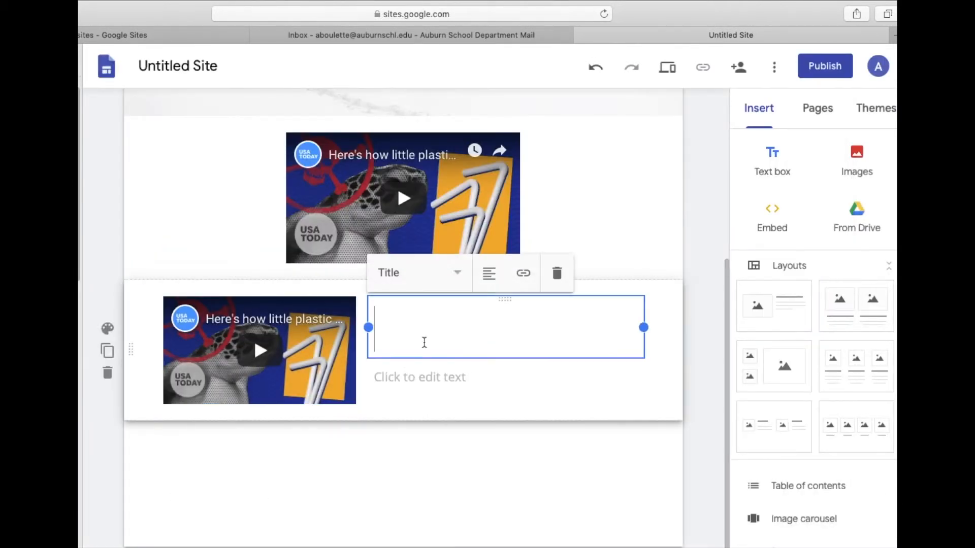
pyautogui.write('REME')
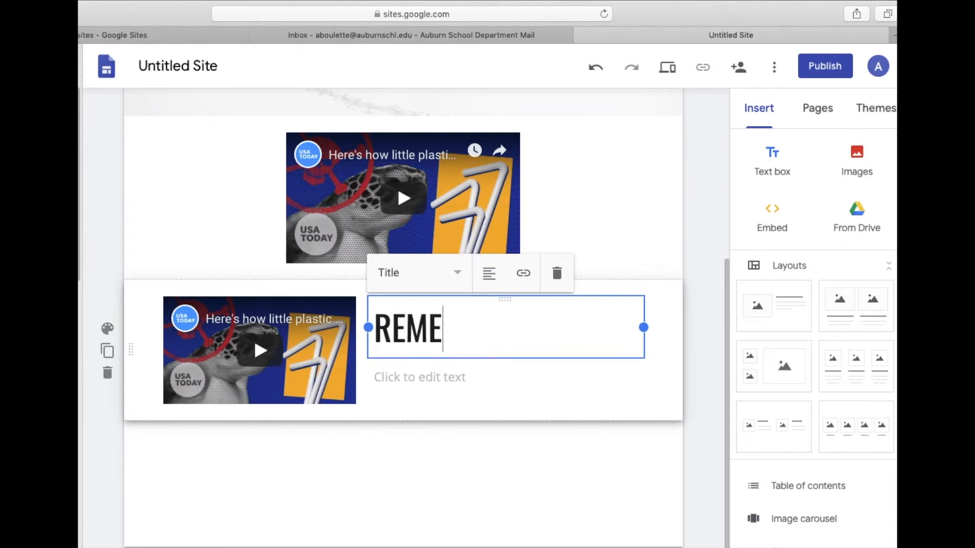
pyautogui.write('BER WHO YOU ')
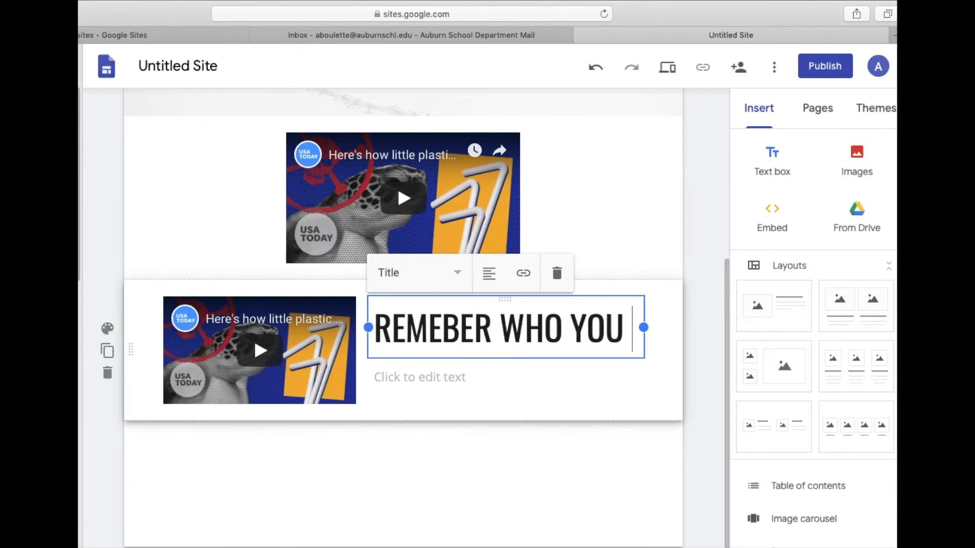
pyautogui.write('ARE AFFECTING')
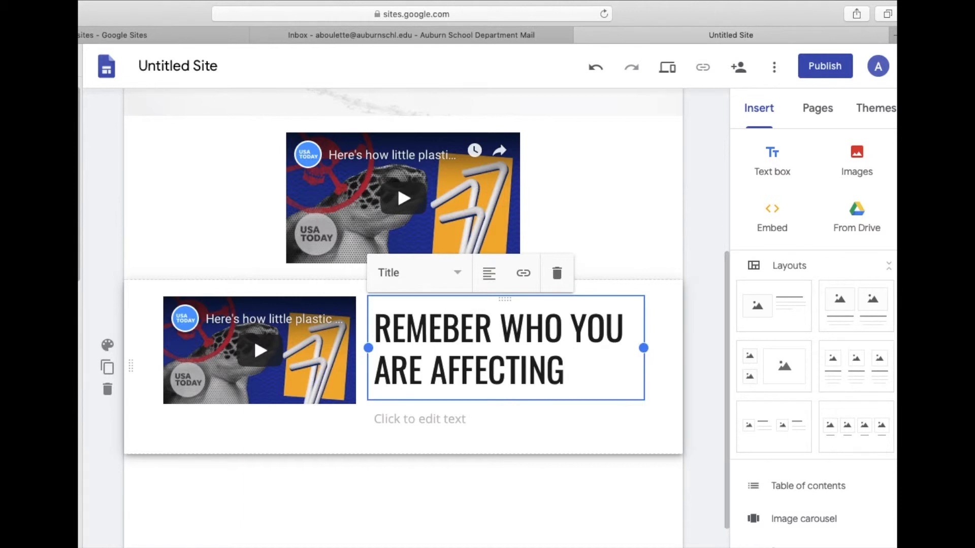
# Step: Enter the description "Watch this short clip about the damage straws are doing to our oceans." below the title
pyautogui.click(425, 428)
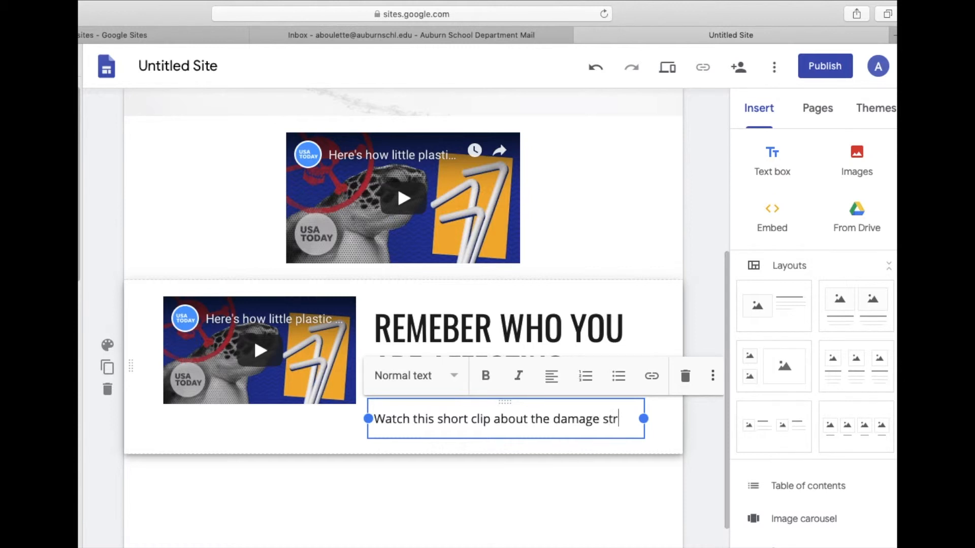
pyautogui.write('s are doing to our oceans.')
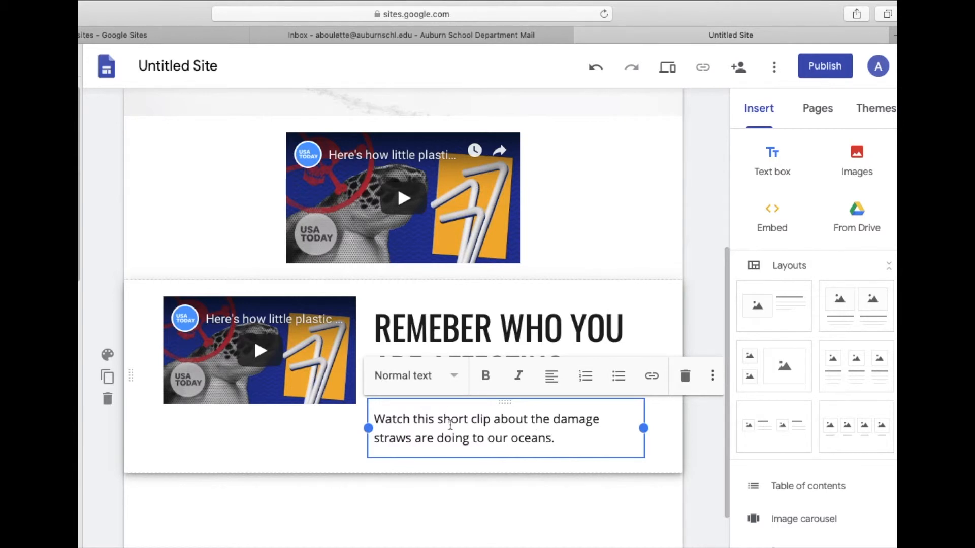
pyautogui.click(555, 498)
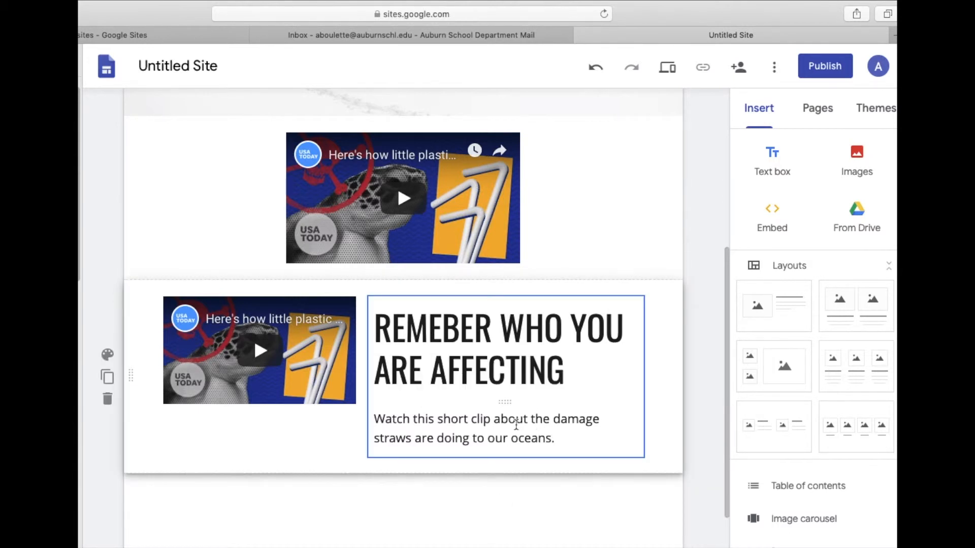
pyautogui.click(470, 369)
pyautogui.moveTo(584, 371); pyautogui.dragTo(341, 329)
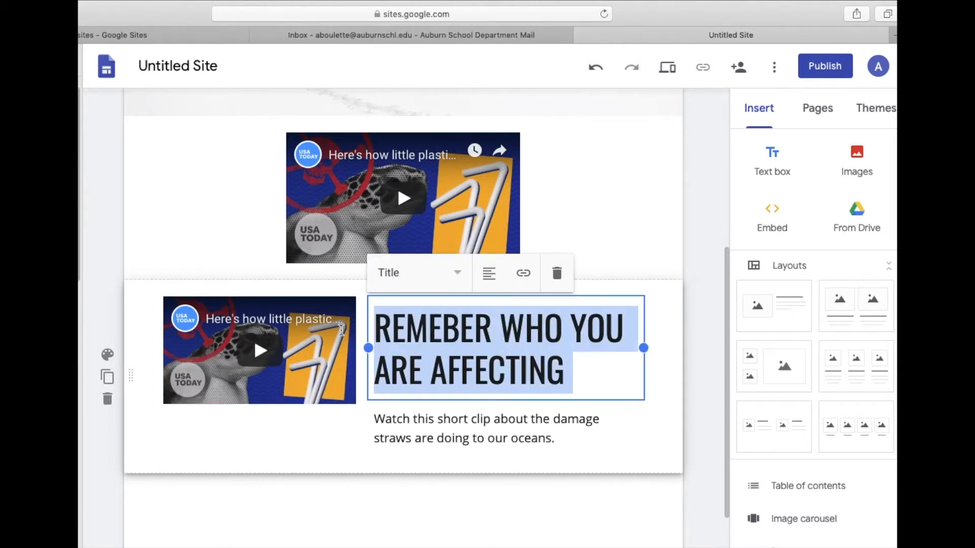
pyautogui.click(523, 273)
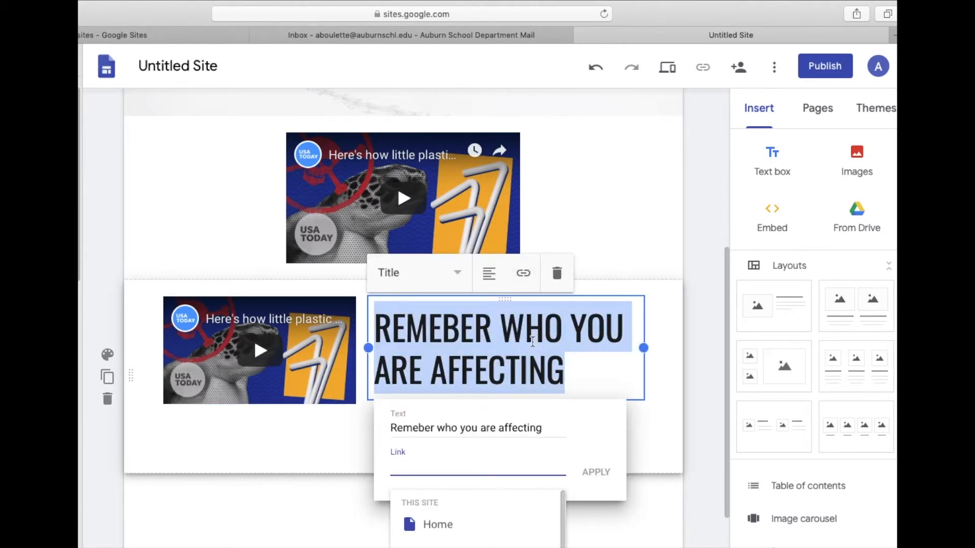
# Step: Correct the misspelled first word of the title beside the video to "REMEMBER"
pyautogui.click(409, 328)
pyautogui.write('M')
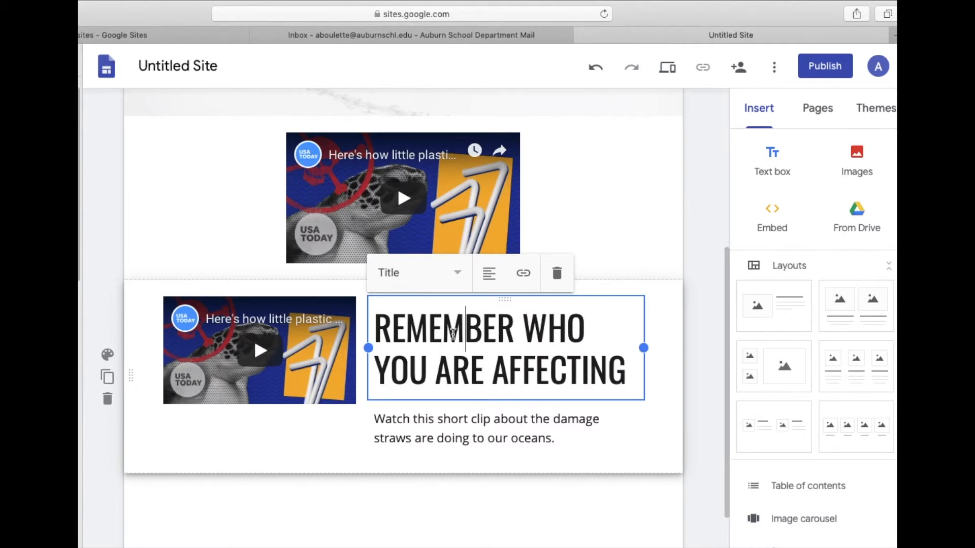
pyautogui.rightClick(449, 327)
# Step: Link the whole title text to the site's "Pollution in the Ocean" page, keeping the Title text style
pyautogui.click(628, 366)
pyautogui.moveTo(627, 366); pyautogui.dragTo(369, 329)
pyautogui.click(527, 279)
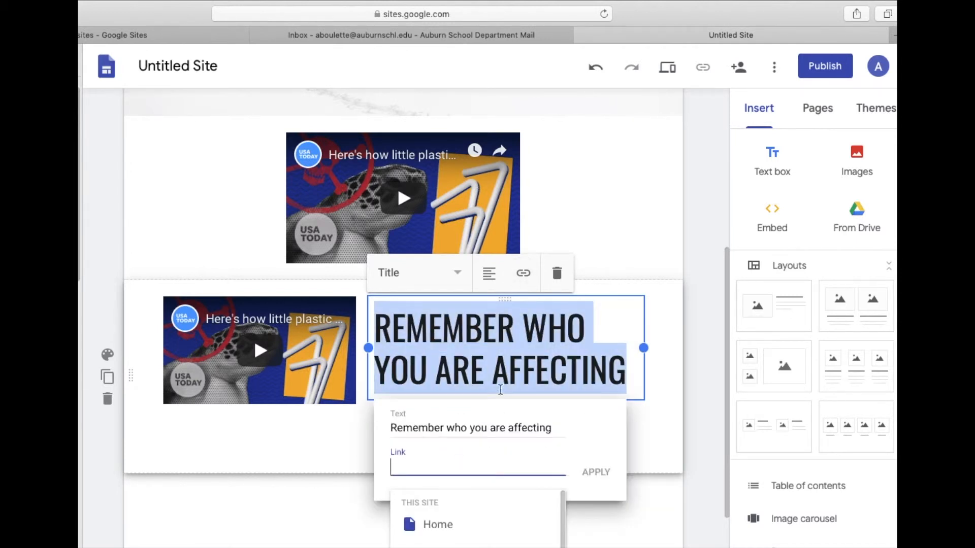
pyautogui.scroll(-3, 528, 490)
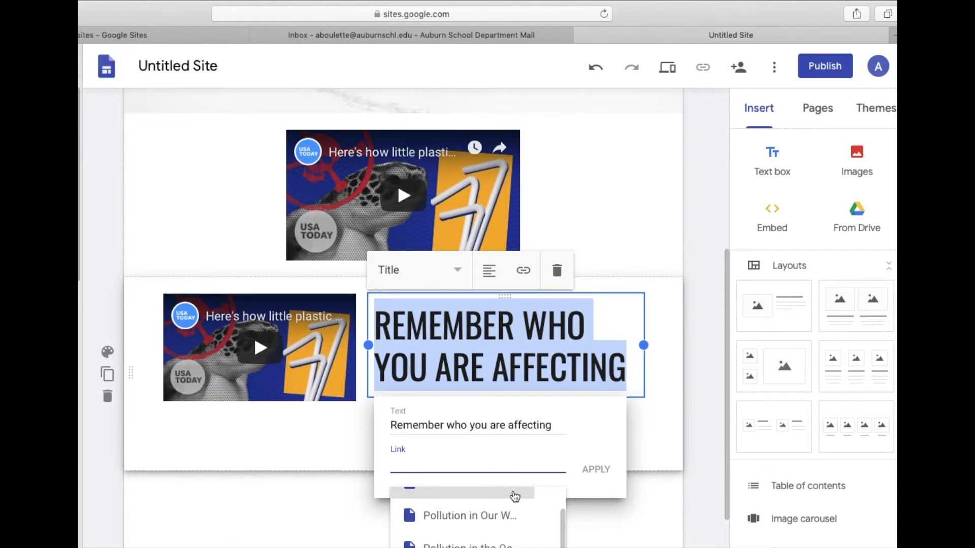
pyautogui.click(490, 542)
pyautogui.click(595, 469)
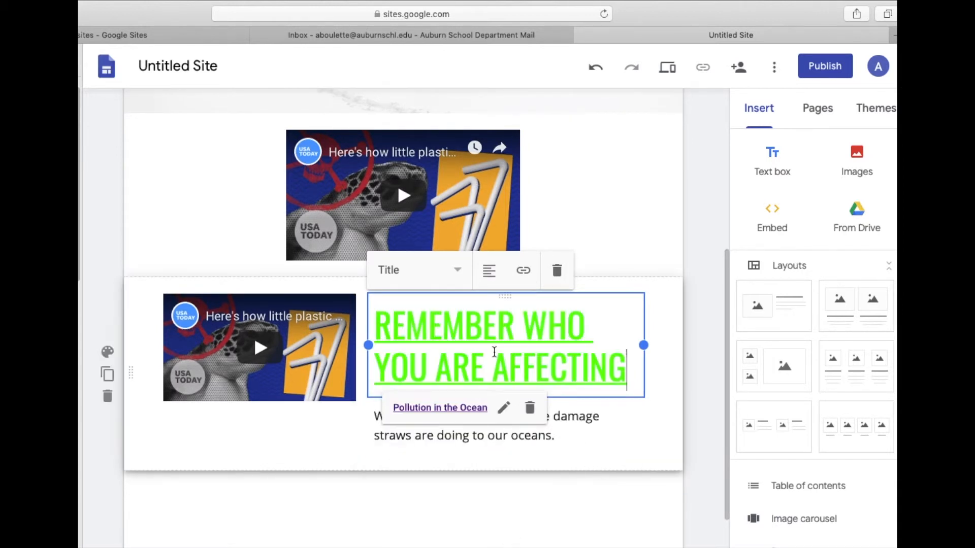
pyautogui.click(455, 270)
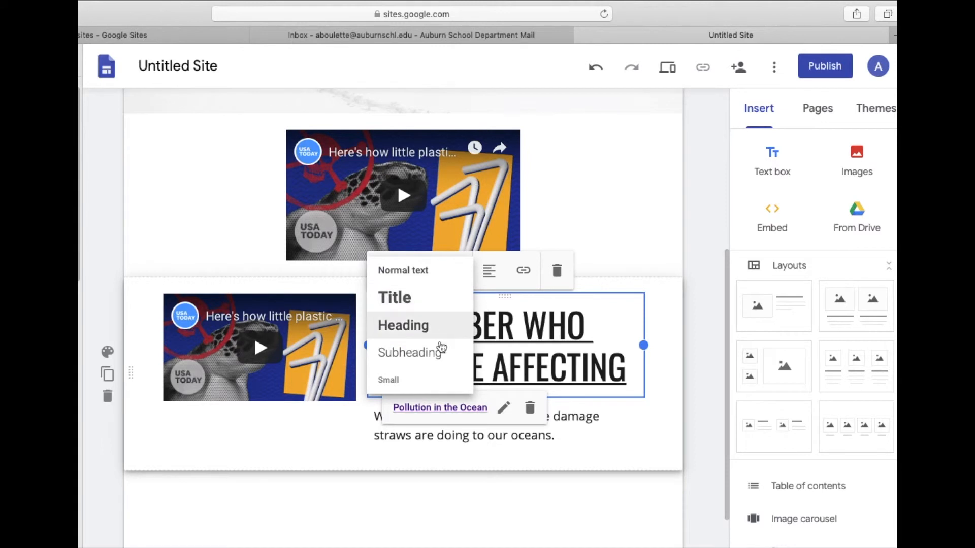
pyautogui.click(427, 298)
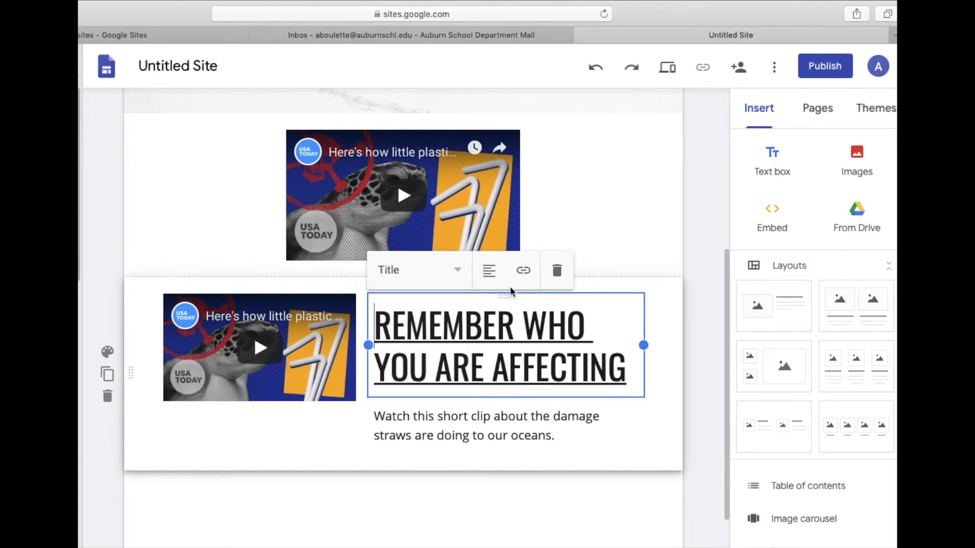
pyautogui.click(667, 431)
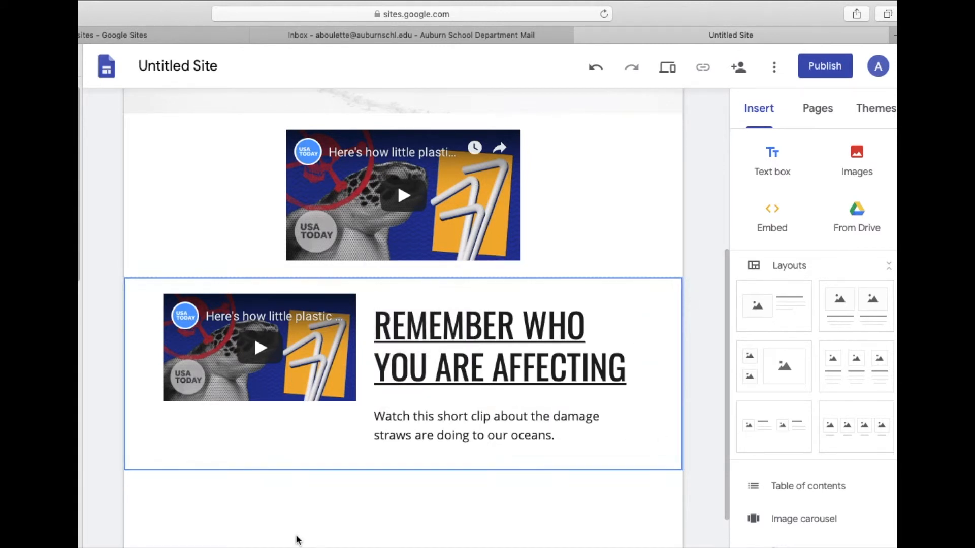
# Step: Delete the section with the centered standalone video below the Resources header
pyautogui.scroll(3, 300, 457)
pyautogui.click(312, 311)
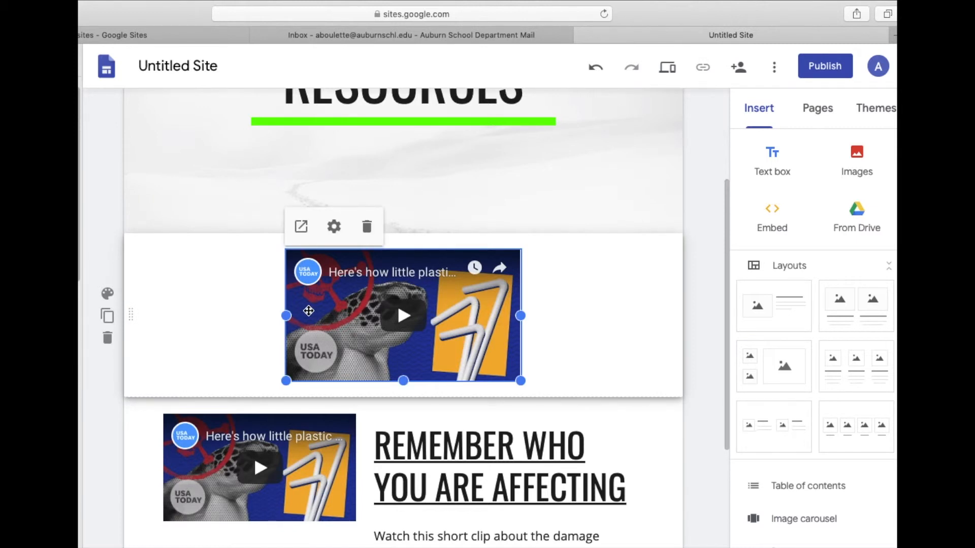
pyautogui.click(107, 338)
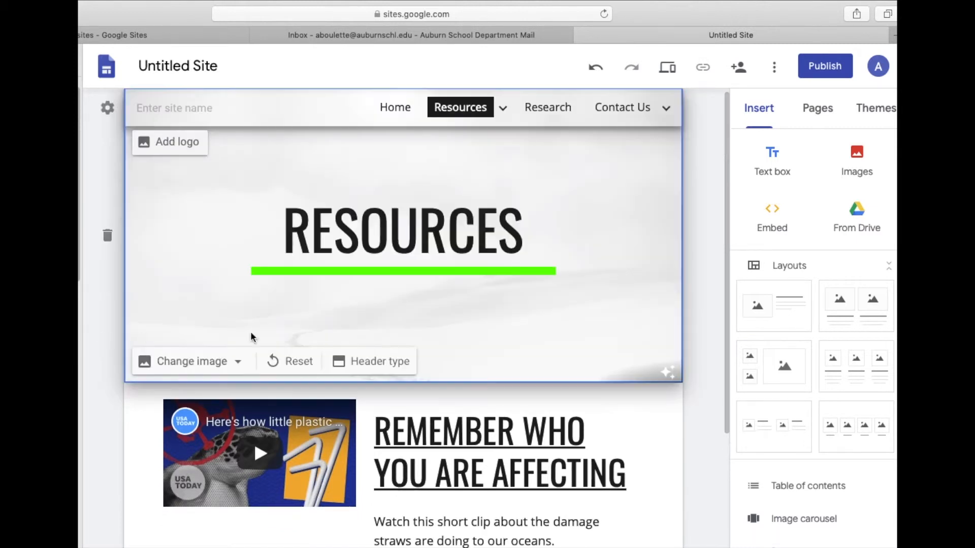
# Step: Add the layout with three captioned image columns below the video section and view the first placeholder's content options
pyautogui.scroll(-4, 498, 480)
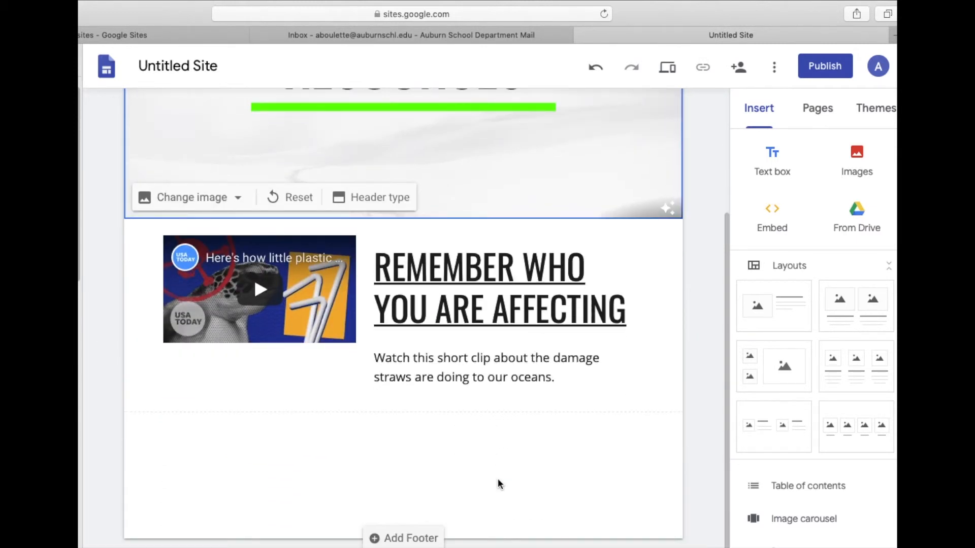
pyautogui.scroll(4, 497, 478)
pyautogui.scroll(-5, 798, 420)
pyautogui.scroll(5, 838, 381)
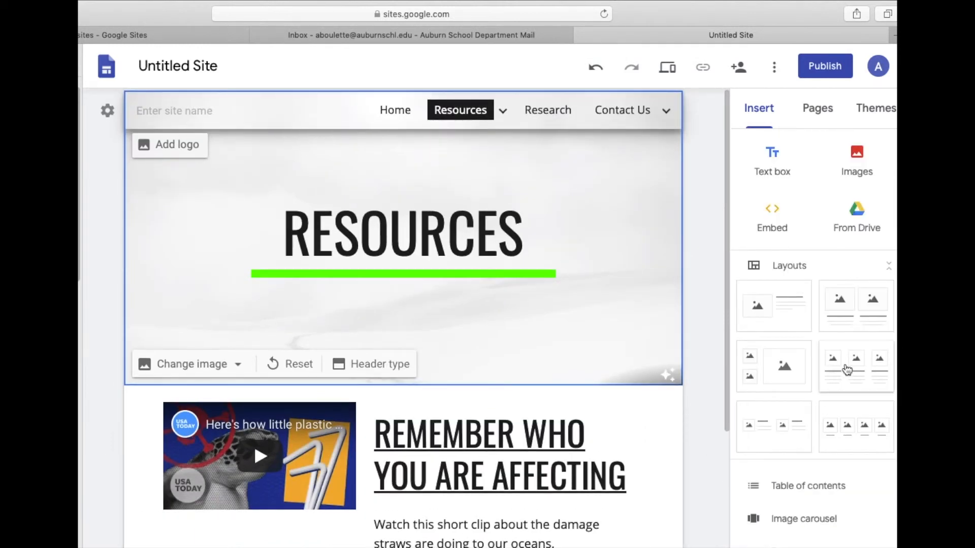
pyautogui.scroll(-3, 699, 421)
pyautogui.moveTo(851, 374); pyautogui.dragTo(348, 464)
pyautogui.click(238, 281)
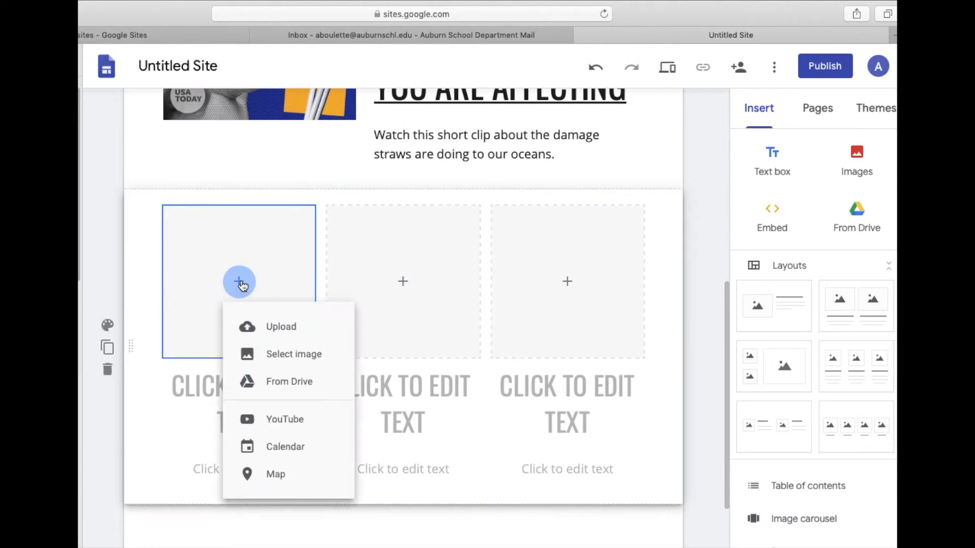
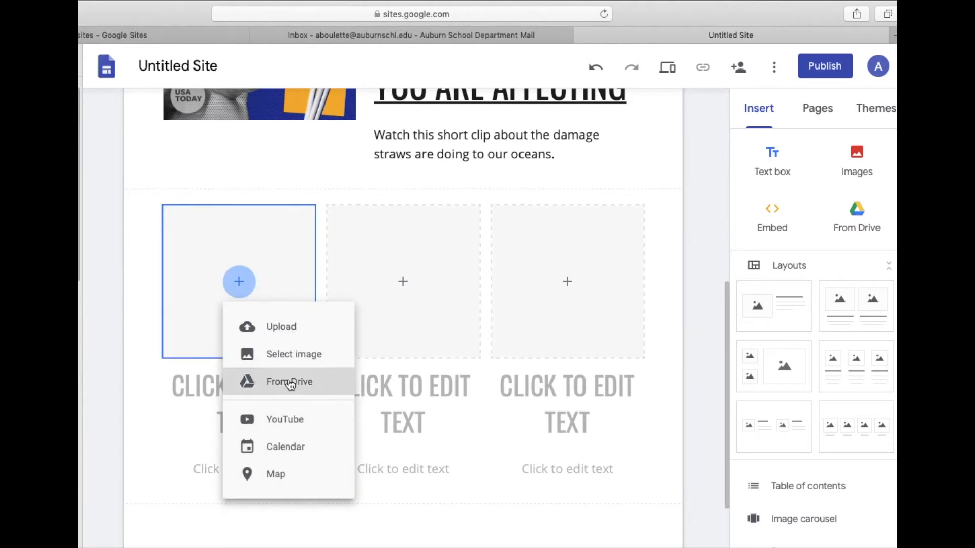
pyautogui.click(572, 536)
# Step: Open the Contact Us page for editing
pyautogui.scroll(5, 554, 506)
pyautogui.scroll(3, 554, 506)
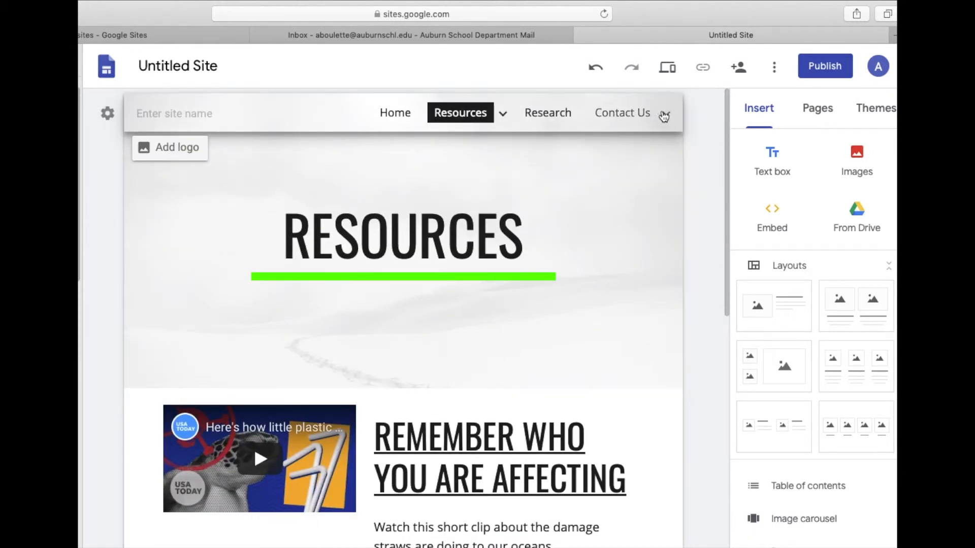
pyautogui.click(629, 112)
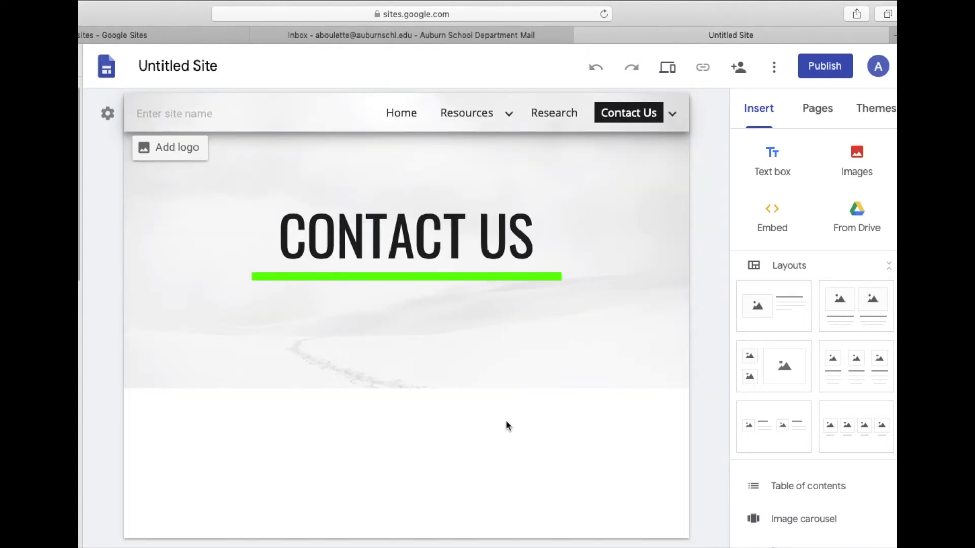
# Step: Insert a map of the current location below the Contact Us header, allowing location access, and widen it to the full content width
pyautogui.scroll(-6, 805, 396)
pyautogui.click(774, 376)
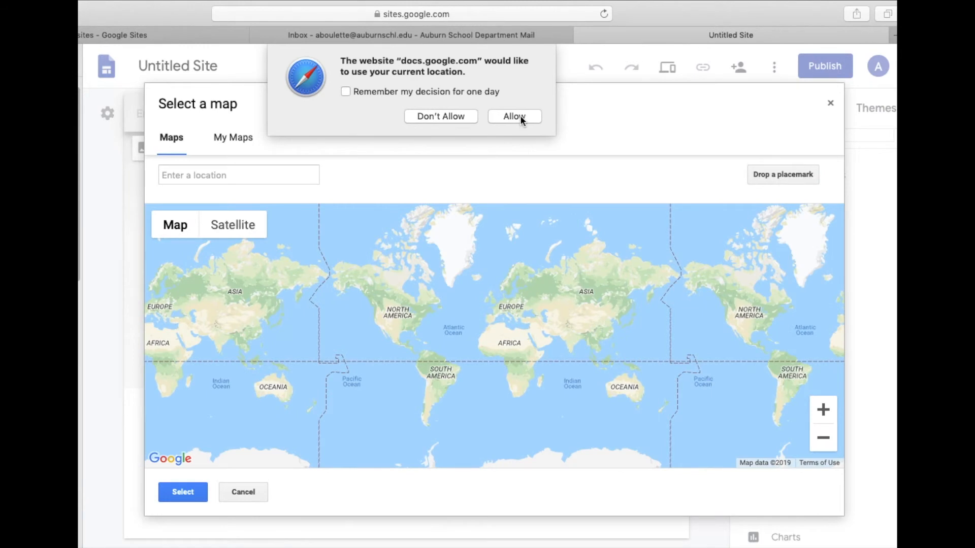
pyautogui.click(515, 117)
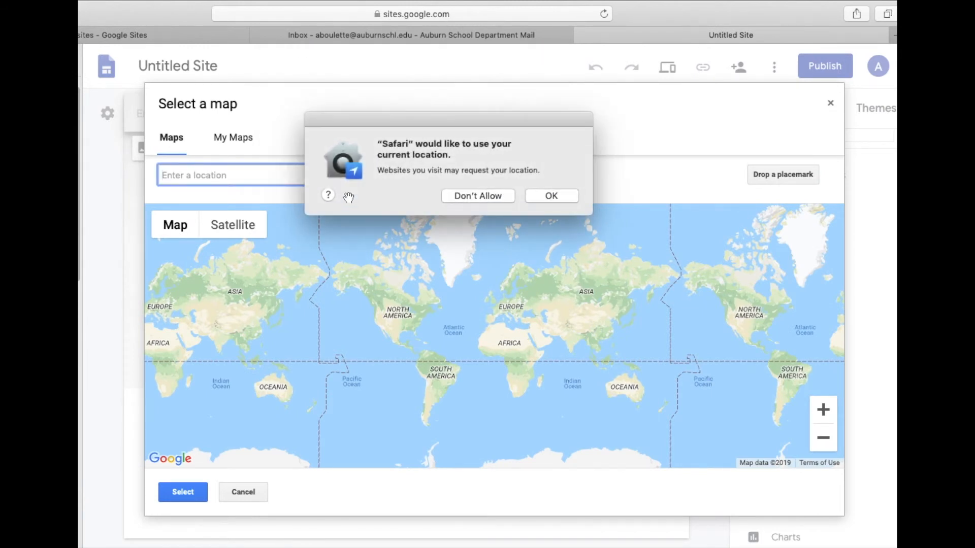
pyautogui.click(551, 195)
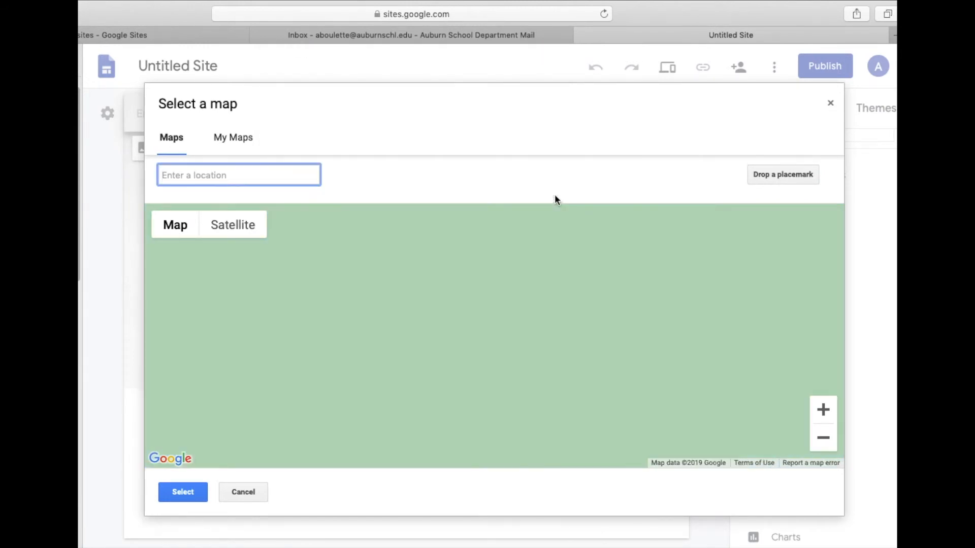
pyautogui.click(182, 492)
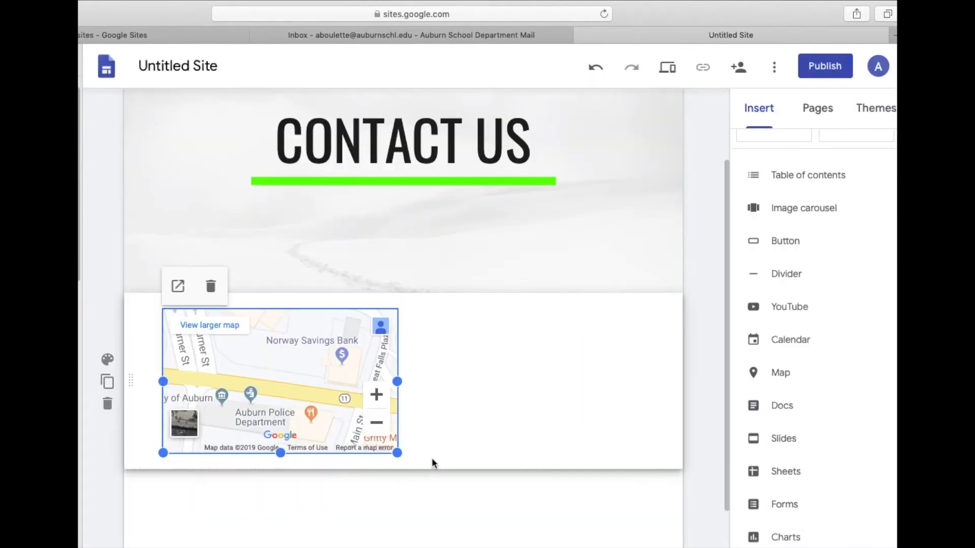
pyautogui.moveTo(398, 379); pyautogui.dragTo(642, 377)
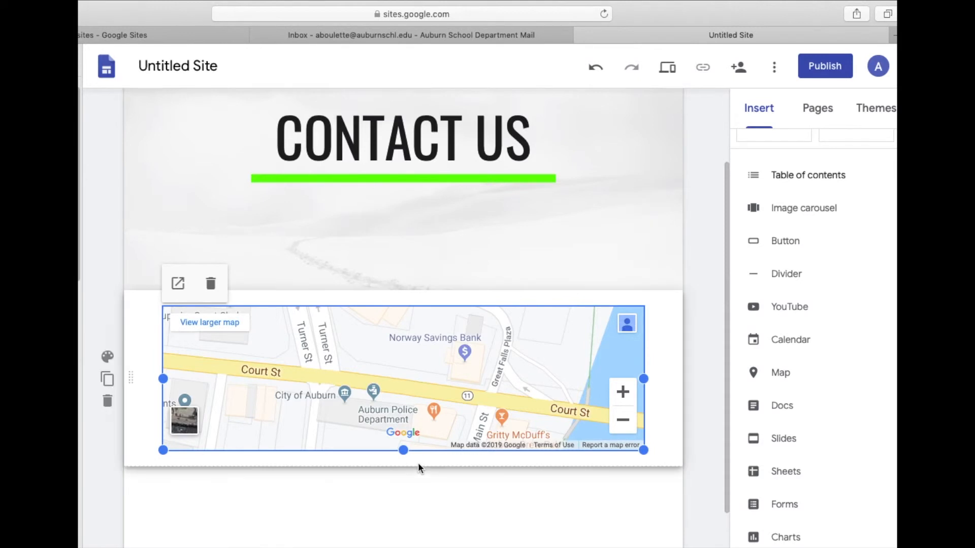
pyautogui.click(231, 459)
# Step: Add the layout with one image beside a text block below the map on the Contact Us page
pyautogui.scroll(6, 769, 312)
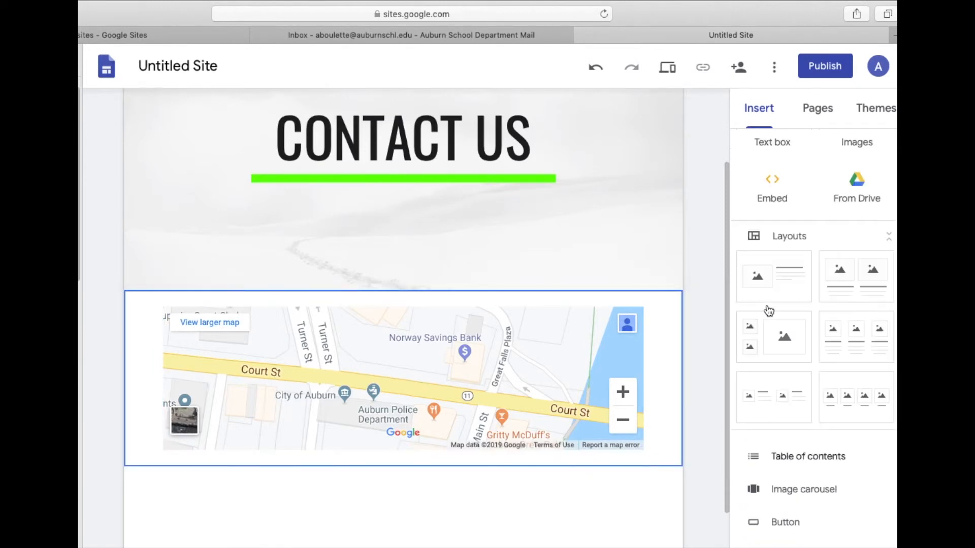
pyautogui.scroll(-2, 812, 355)
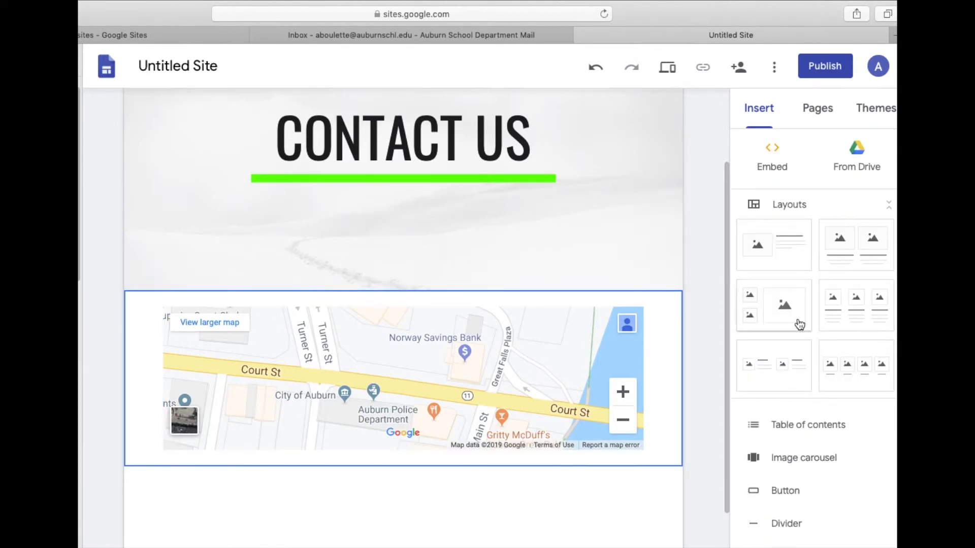
pyautogui.moveTo(784, 265); pyautogui.dragTo(376, 521)
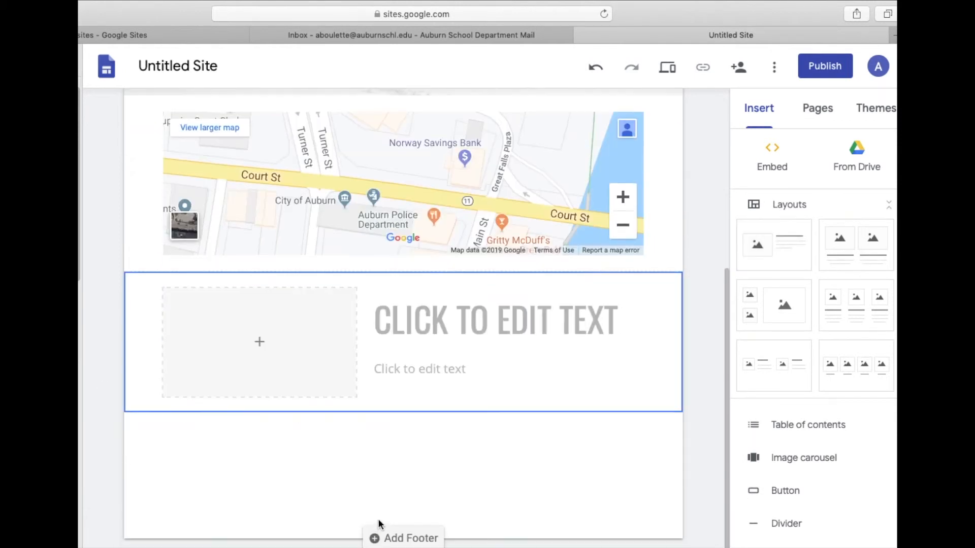
# Step: Search Google images for "Edward Little High School" to fill the image placeholder below the map
pyautogui.click(259, 342)
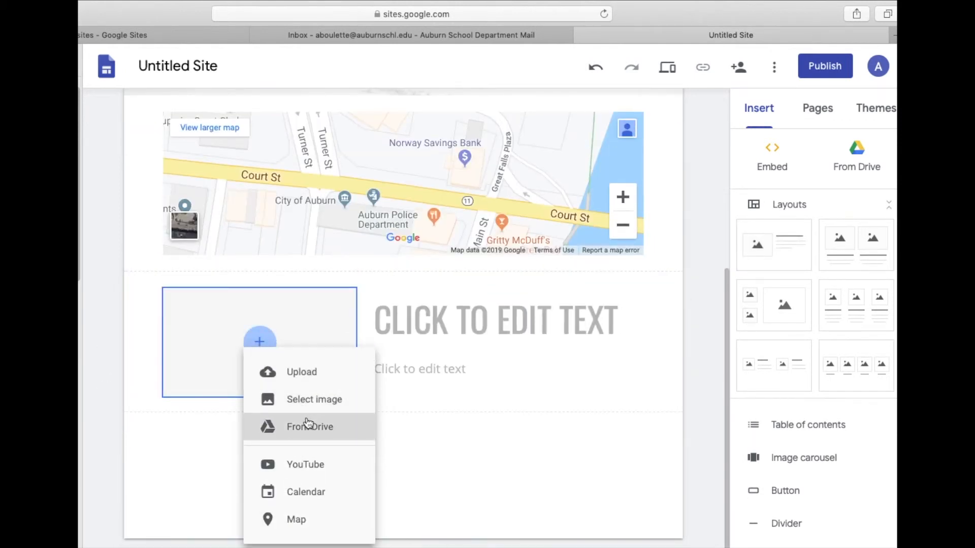
pyautogui.click(306, 400)
pyautogui.write('Auburn Maine Auburn Hall')
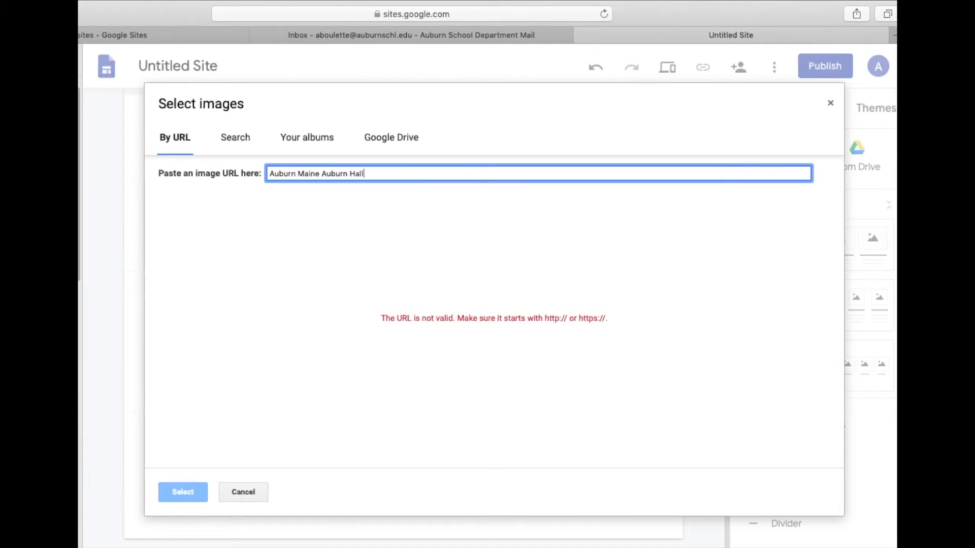
pyautogui.click(236, 134)
pyautogui.write('Edwar')
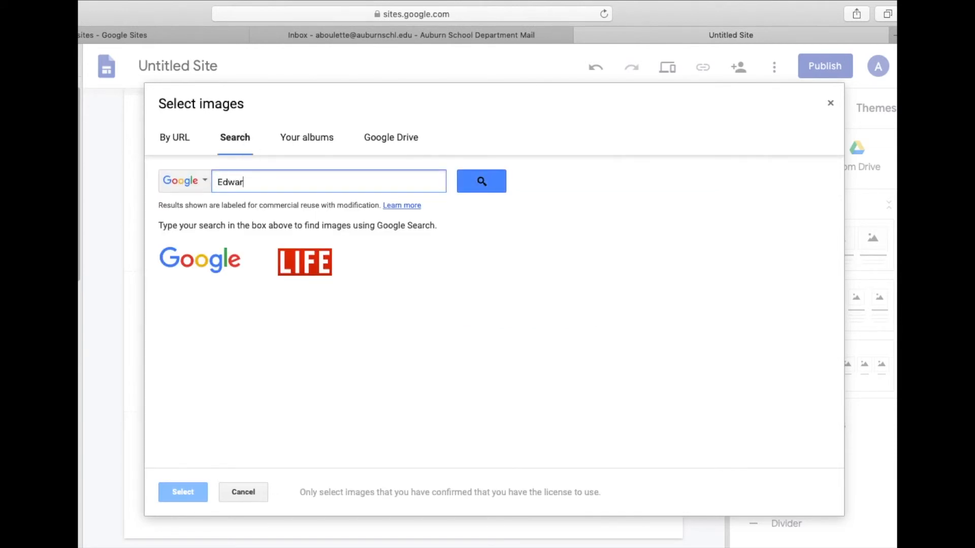
pyautogui.write('d Little High School')
pyautogui.press('Return')
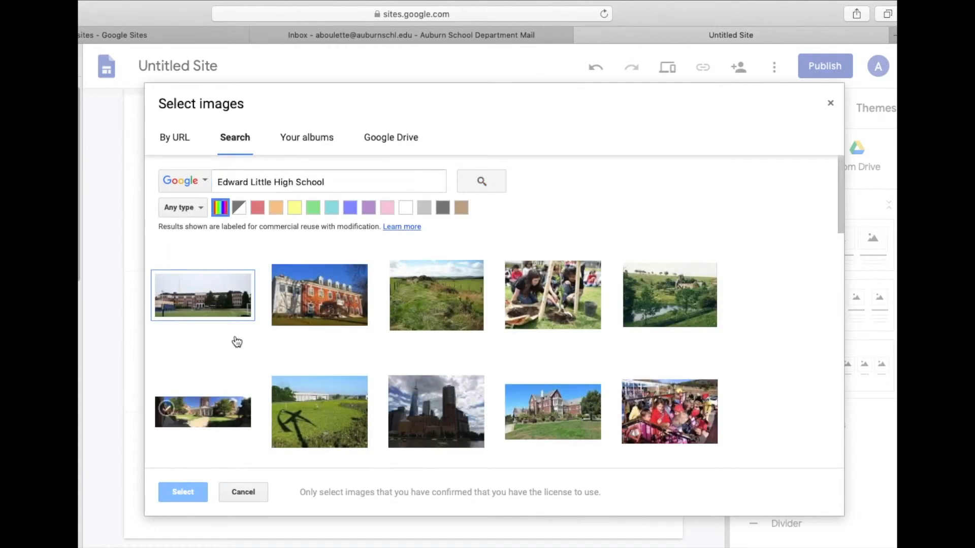
# Step: Refine the image search to "Edward Little High School, Auburn Maine" and insert the photo of the red-brick corner building
pyautogui.click(342, 182)
pyautogui.write(', Auburn M')
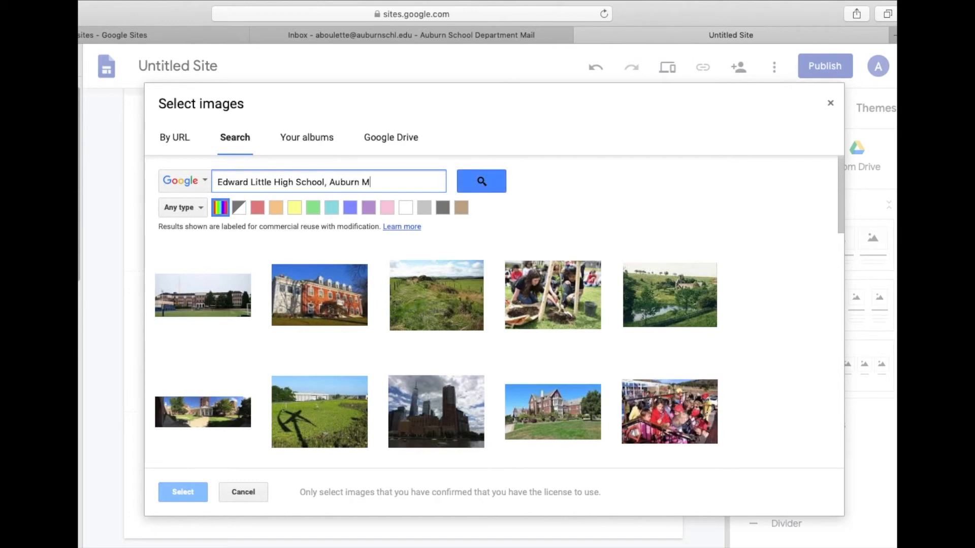
pyautogui.press('Return')
pyautogui.click(248, 303)
pyautogui.scroll(-2, 250, 304)
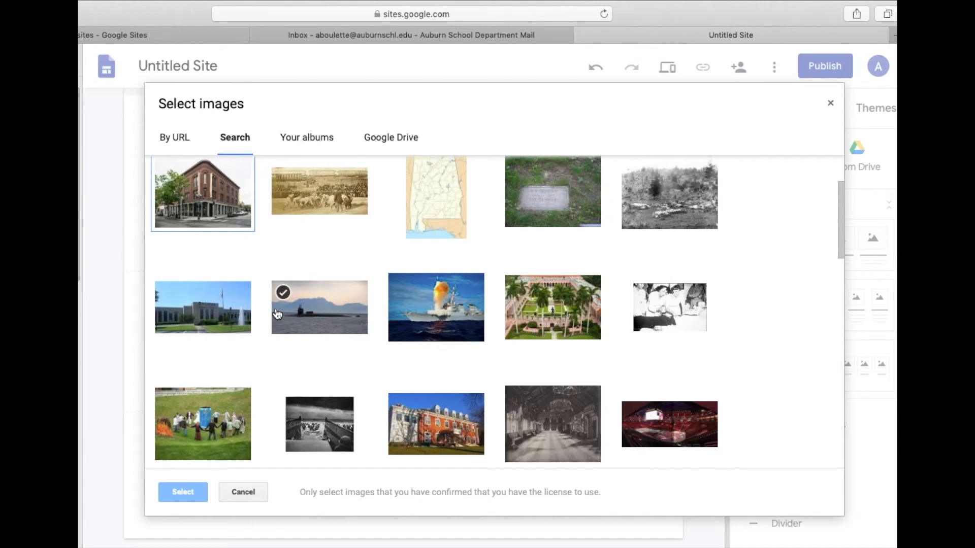
pyautogui.scroll(-3, 277, 309)
pyautogui.scroll(-12, 278, 314)
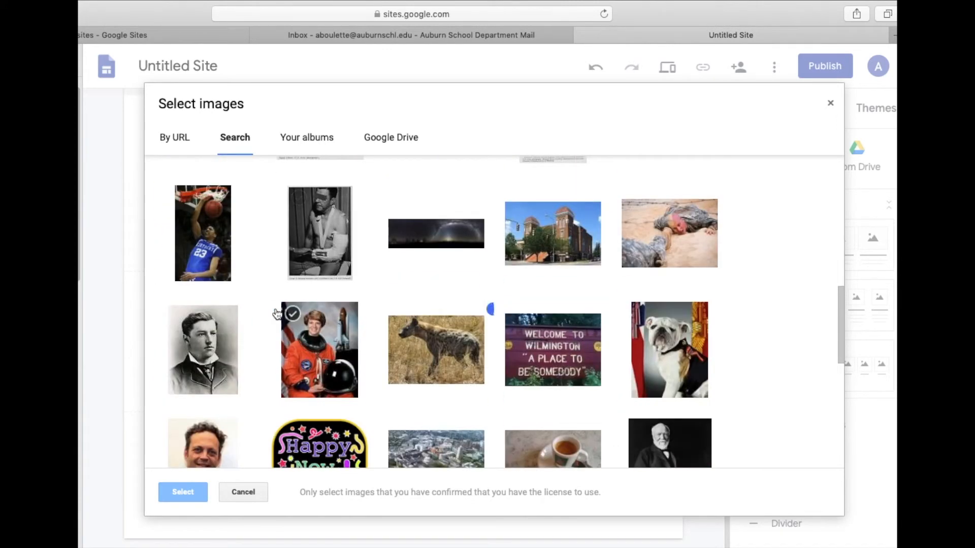
pyautogui.scroll(7, 277, 313)
pyautogui.scroll(5, 278, 314)
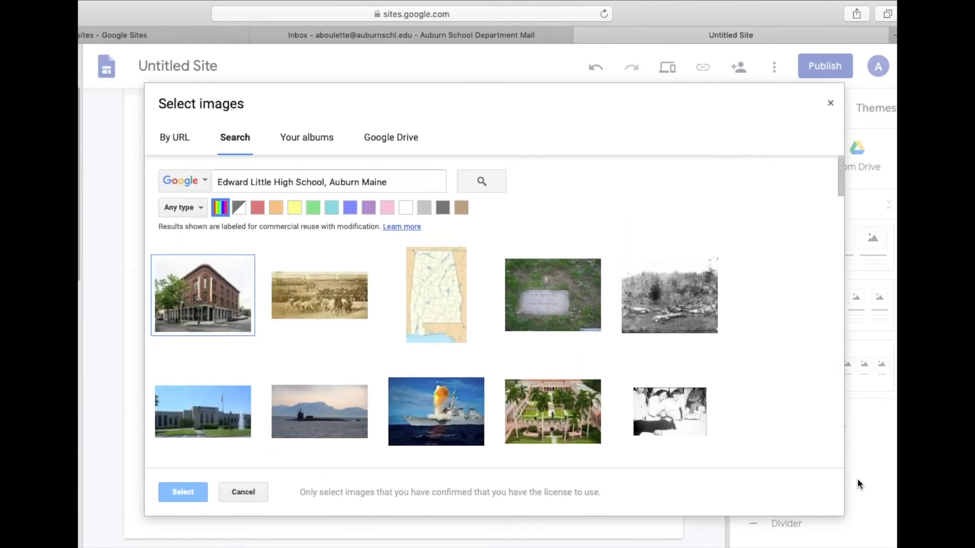
pyautogui.click(233, 294)
pyautogui.click(184, 490)
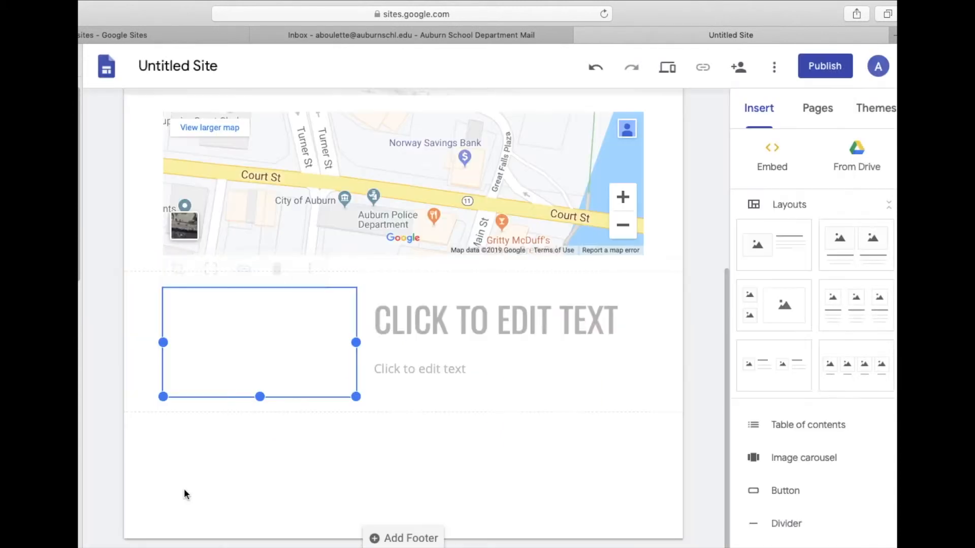
pyautogui.click(446, 346)
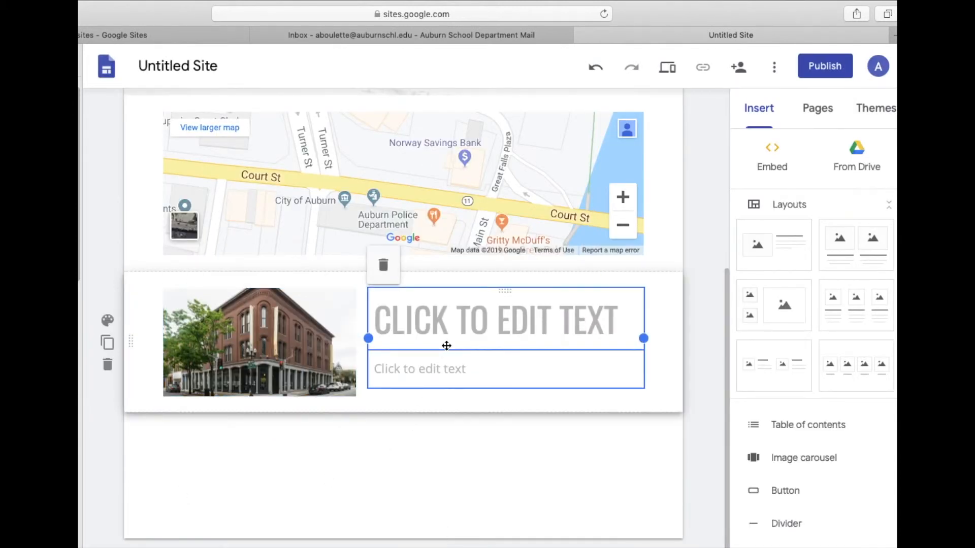
pyautogui.press('BackSpace')
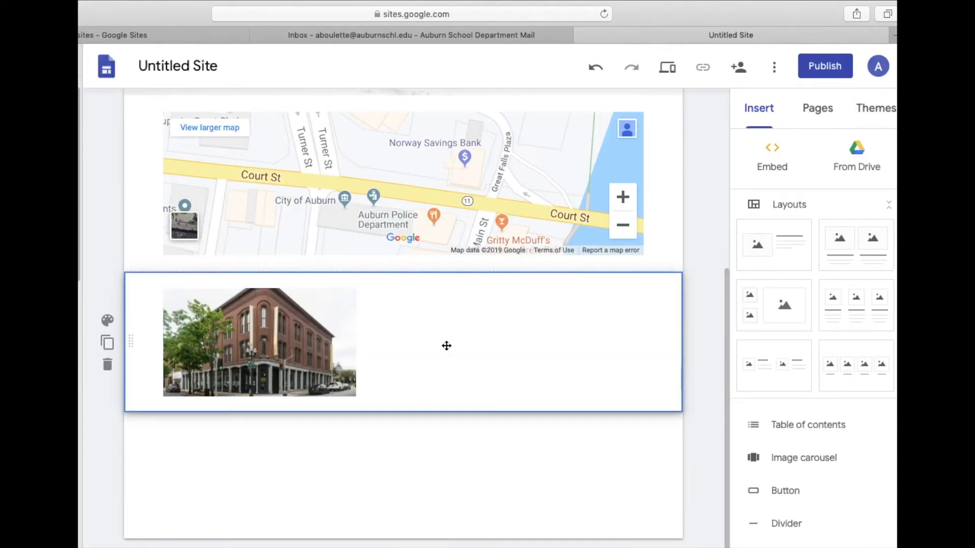
pyautogui.press('super+z')
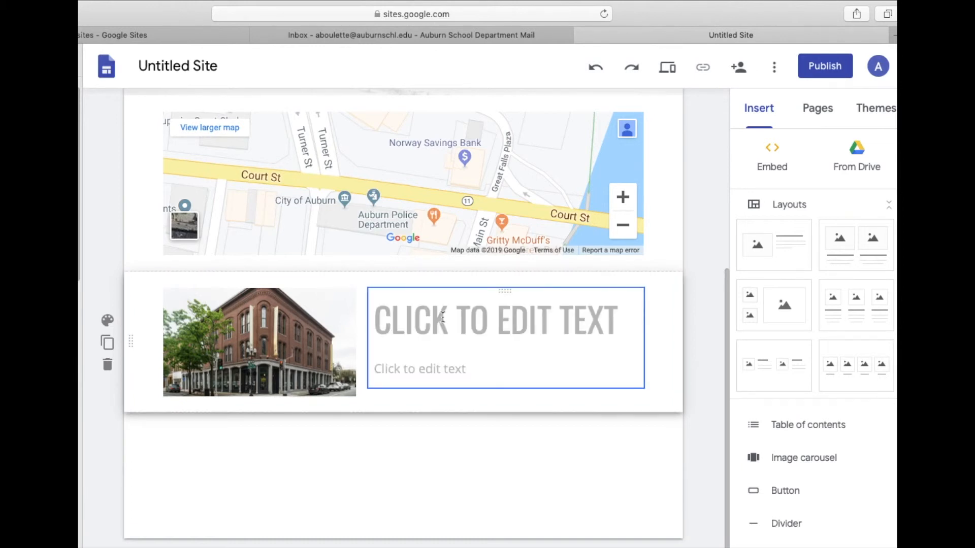
# Step: Title the text block beside the building photo "ELHS" and enter the school's full postal address underneath
pyautogui.click(441, 321)
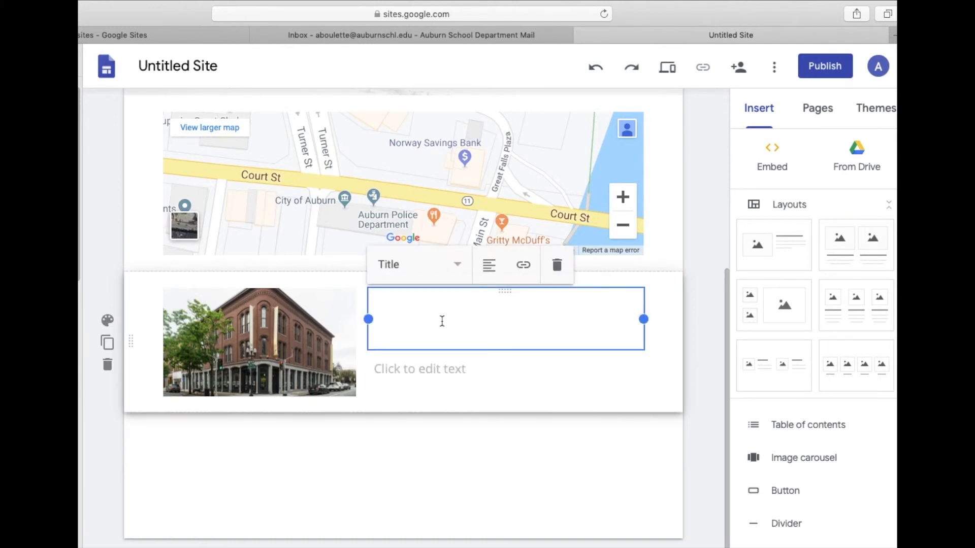
pyautogui.write('ELHS')
pyautogui.click(450, 363)
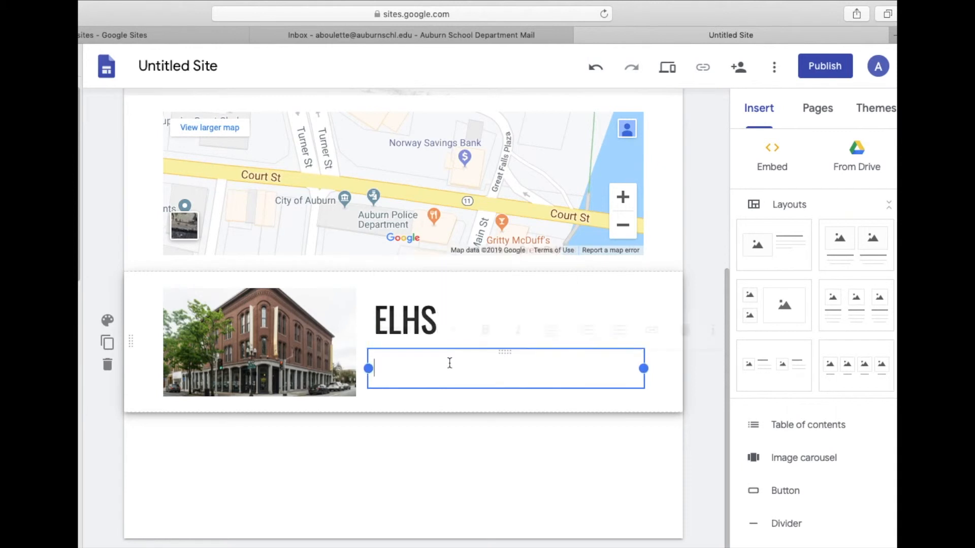
pyautogui.write('121726')
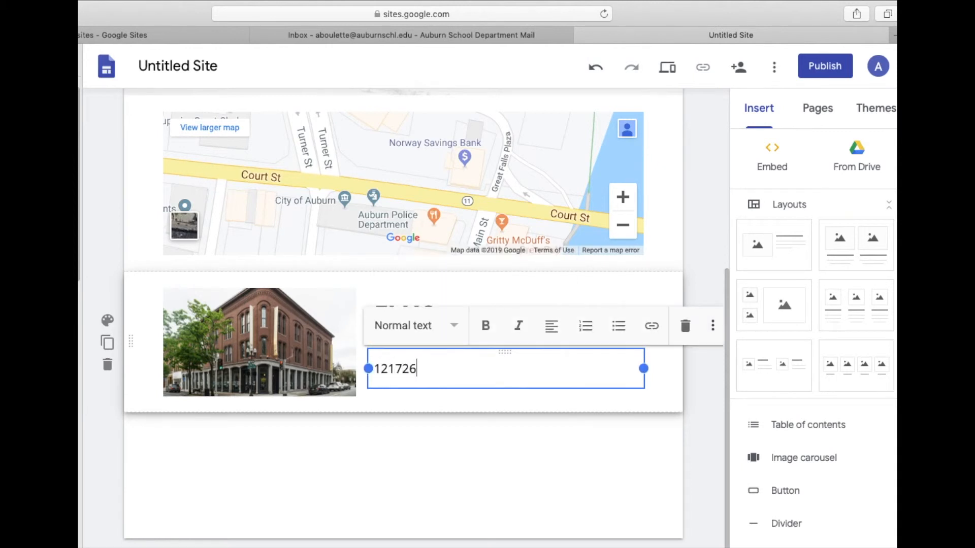
pyautogui.write(' Easy Street, Aubur')
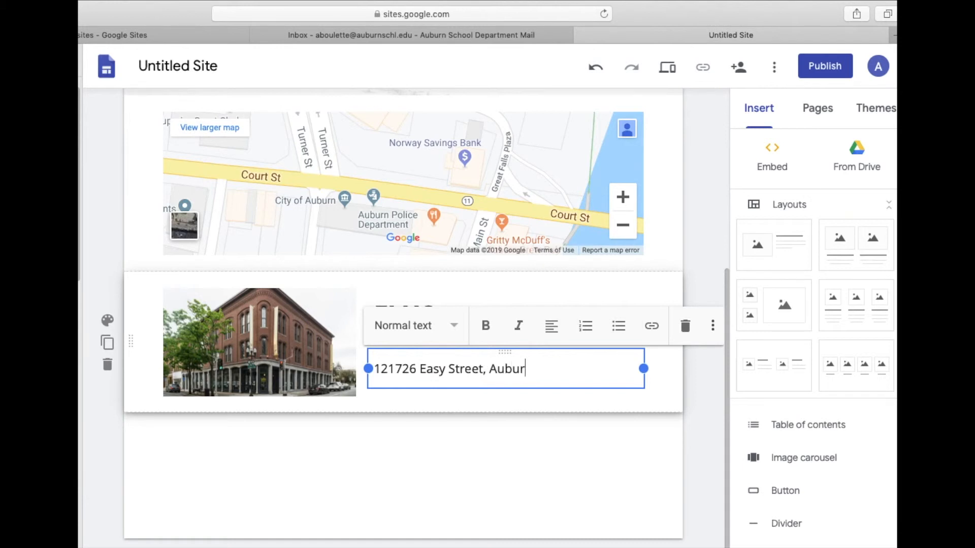
pyautogui.write('n, Maine, 04210')
pyautogui.click(442, 443)
pyautogui.scroll(1, 443, 444)
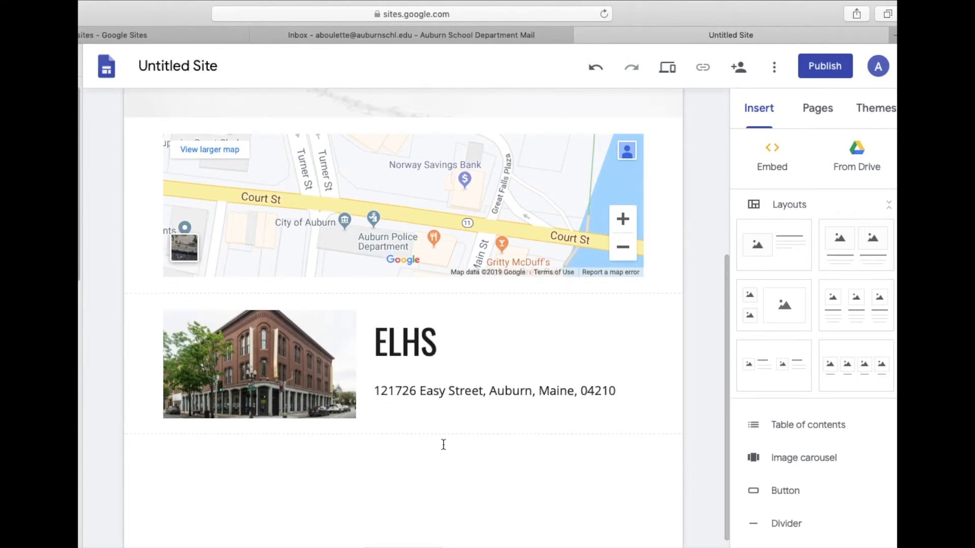
pyautogui.scroll(5, 443, 445)
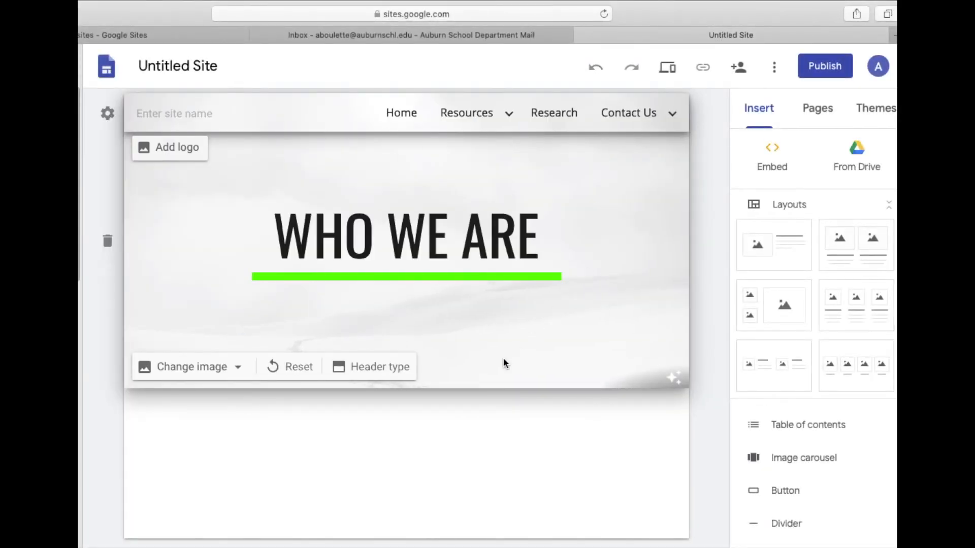
# Step: Add the image-beside-text layout below the Who We Are header and insert the smiling bearded man's photo from an image search for "Person"
pyautogui.moveTo(773, 261); pyautogui.dragTo(382, 471)
pyautogui.click(260, 341)
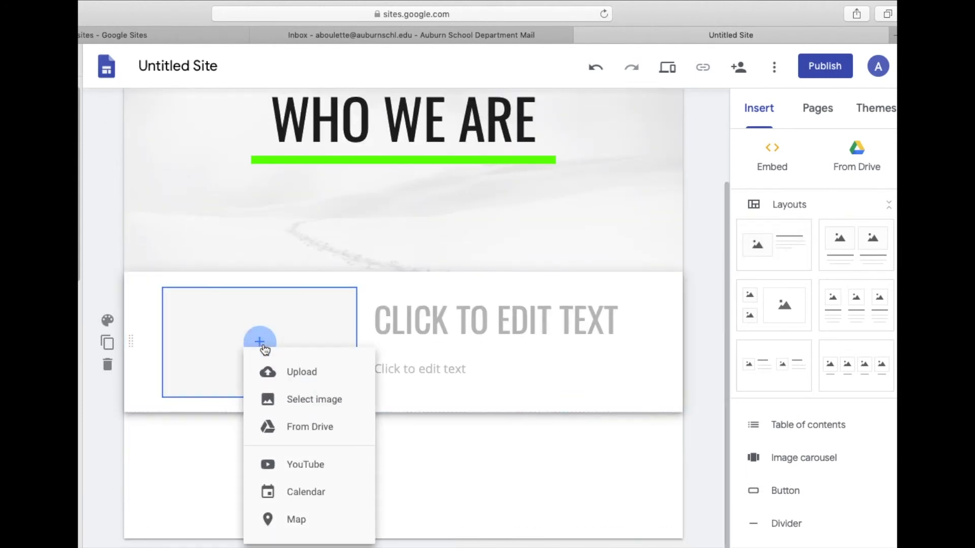
pyautogui.click(323, 410)
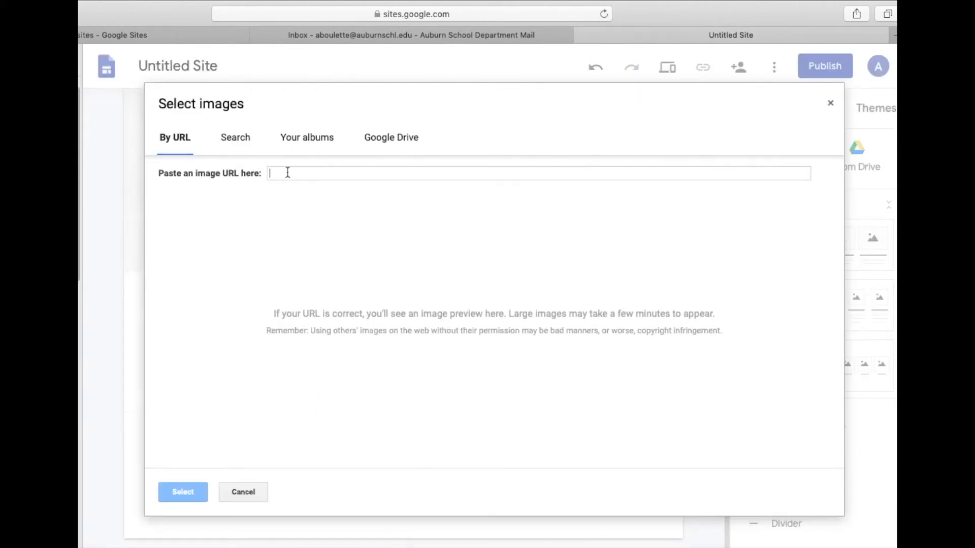
pyautogui.click(233, 138)
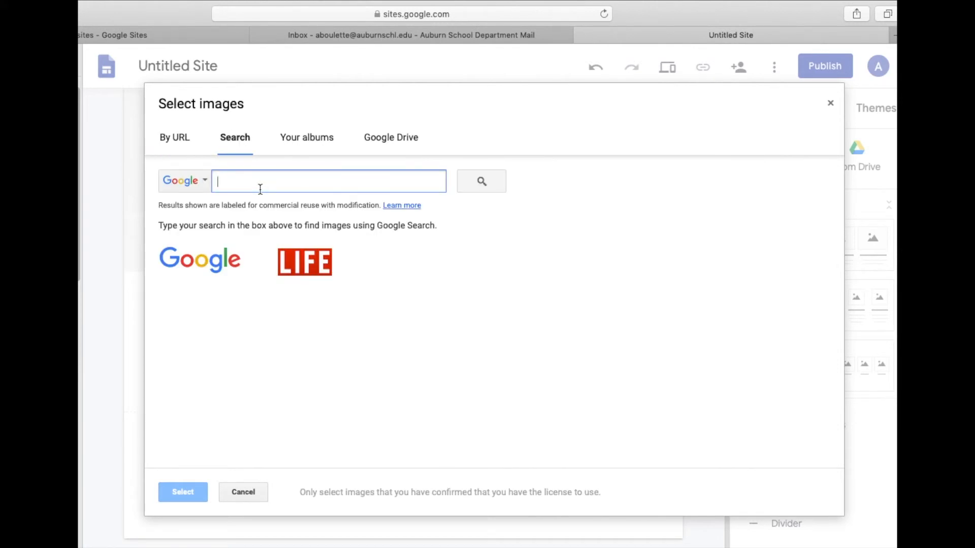
pyautogui.write('Person')
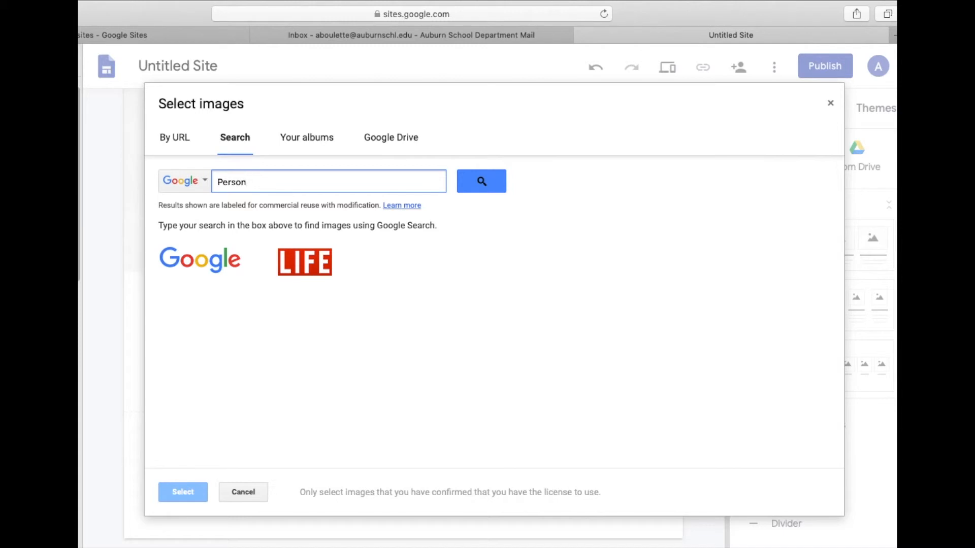
pyautogui.press('Return')
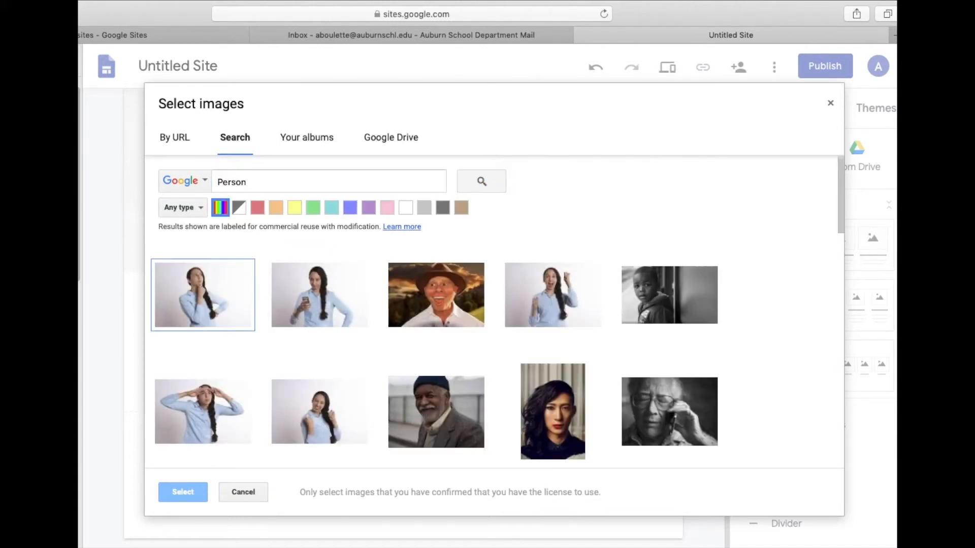
pyautogui.click(438, 413)
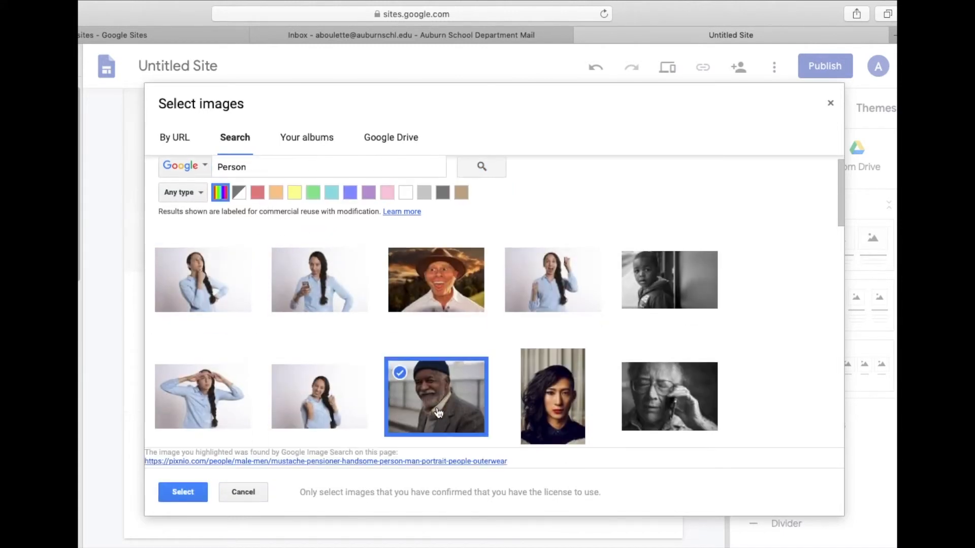
pyautogui.click(183, 492)
# Step: Enter the founder's name as the title and the description "Founder of "Ditch the Straws" and the reason behind our extensive research."
pyautogui.click(441, 319)
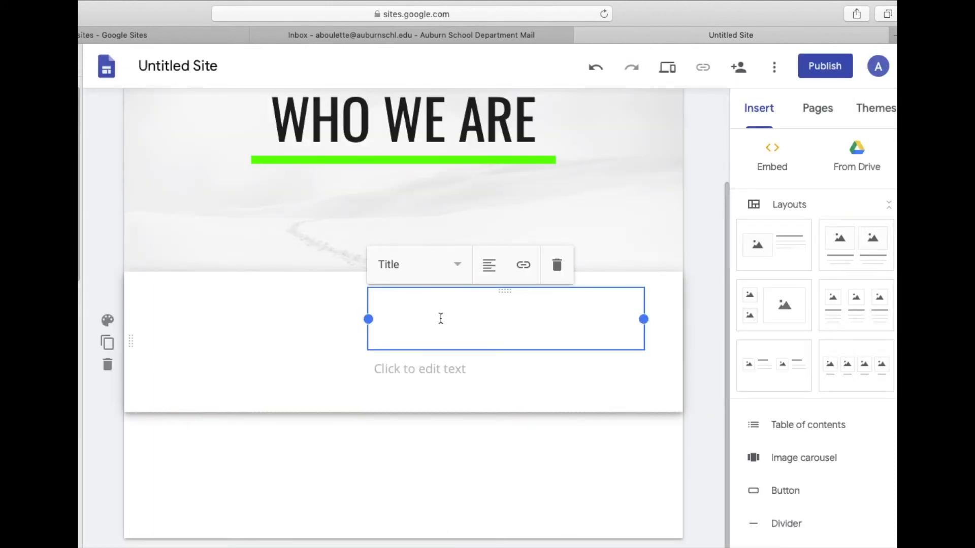
pyautogui.write('MR. SMITH')
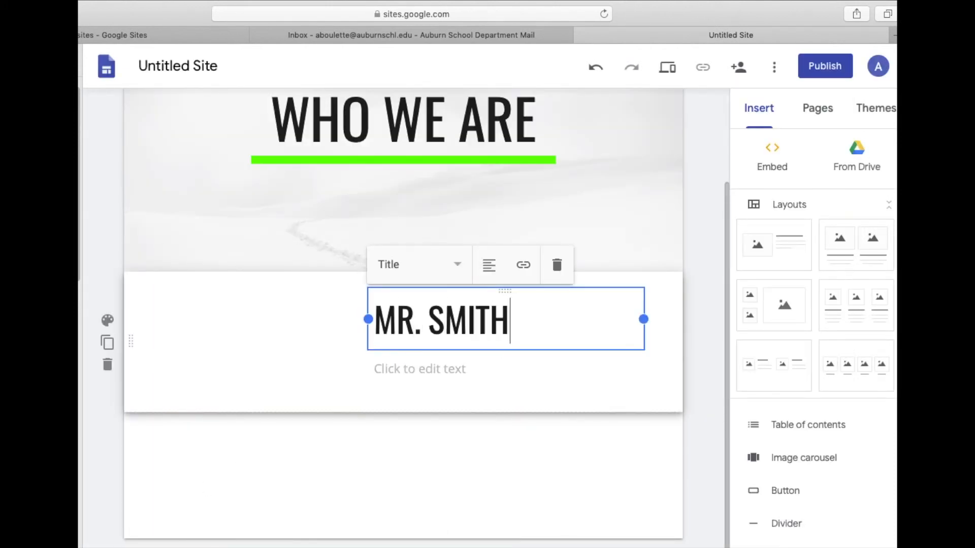
pyautogui.click(427, 372)
pyautogui.write('Founder o')
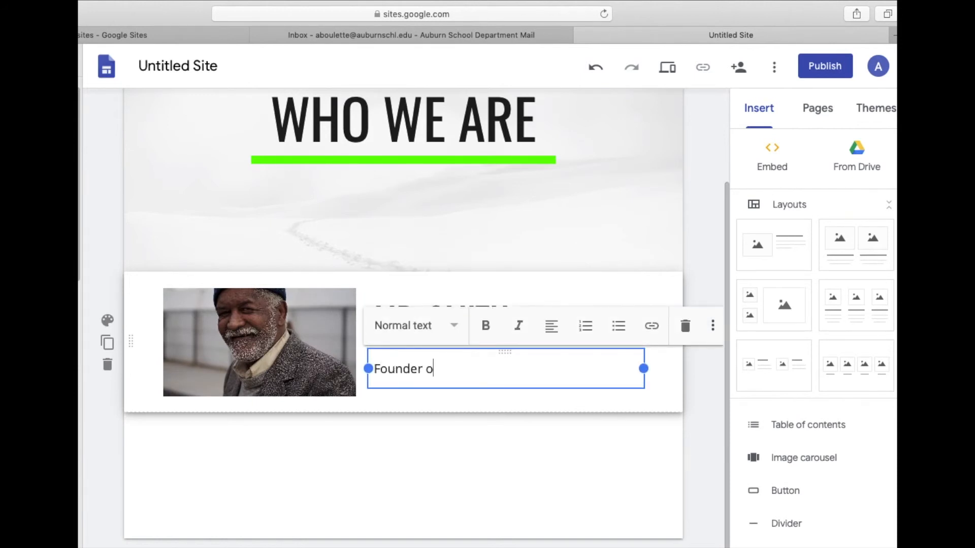
pyautogui.write('f "Ditch the Stra')
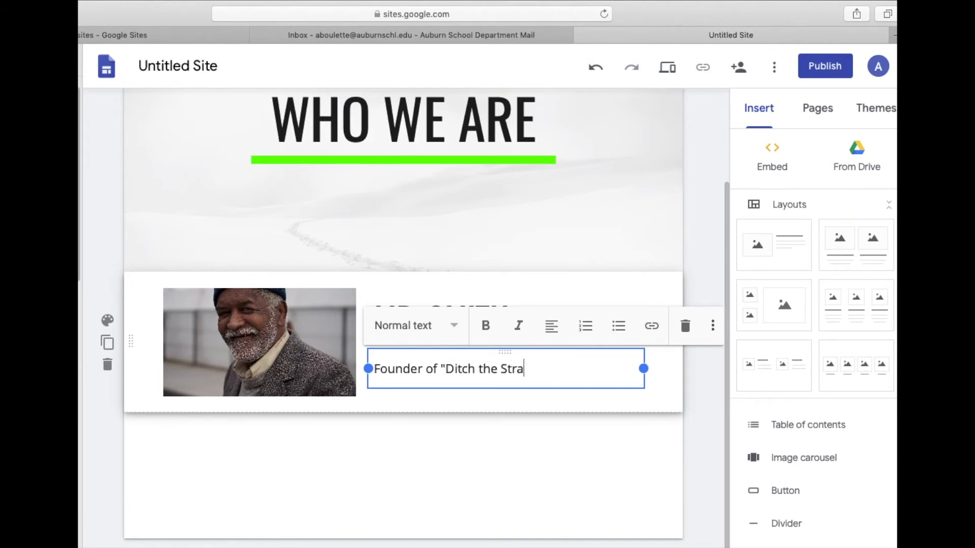
pyautogui.write('ws" and the reason behind our extensive research.')
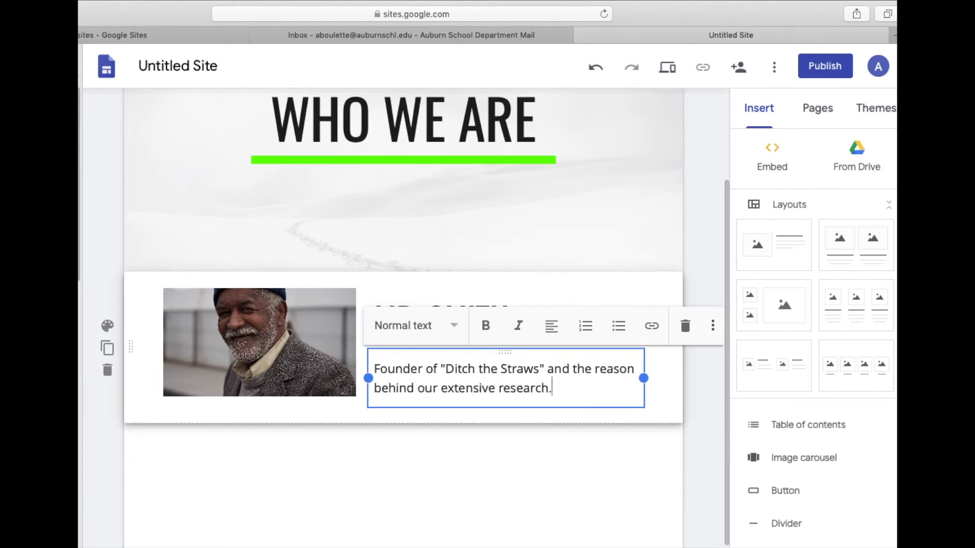
pyautogui.click(235, 341)
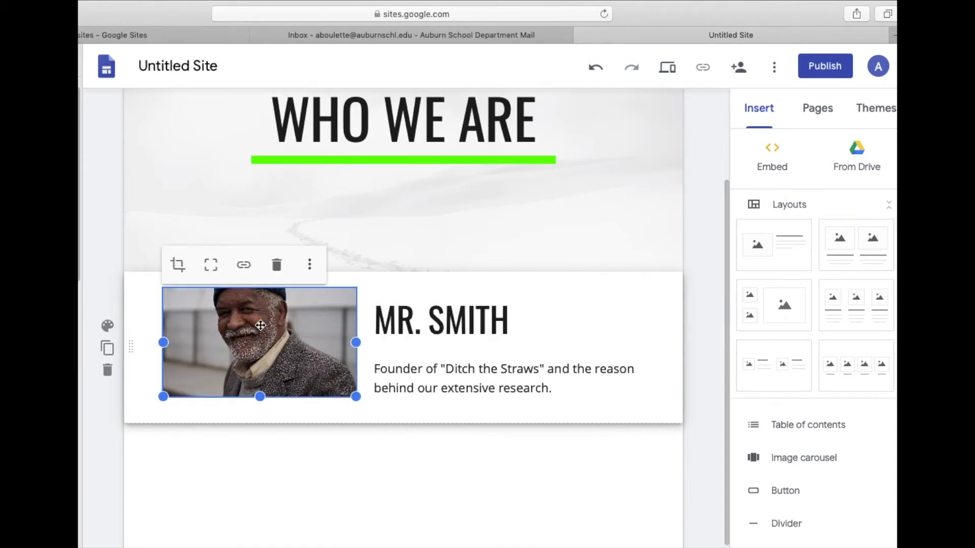
pyautogui.press('Down')
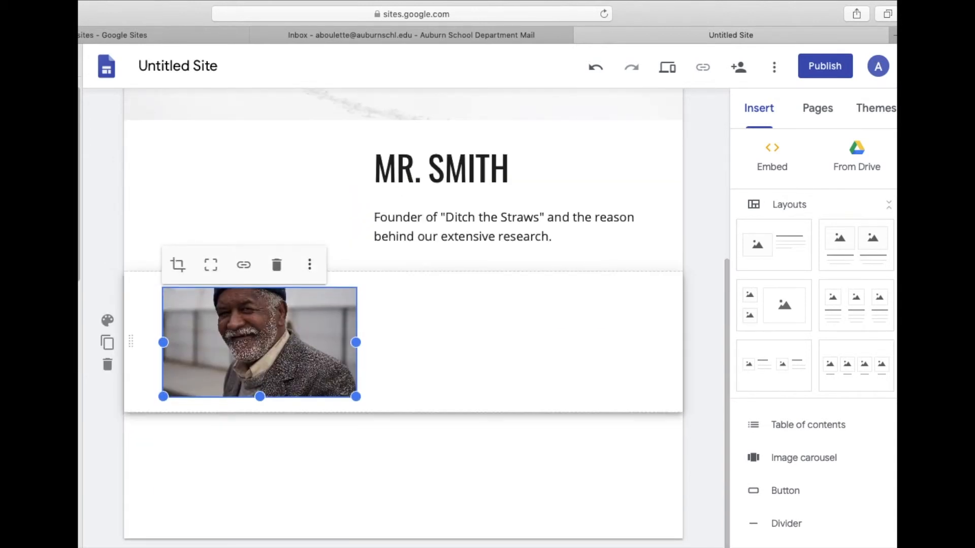
pyautogui.press('super+z')
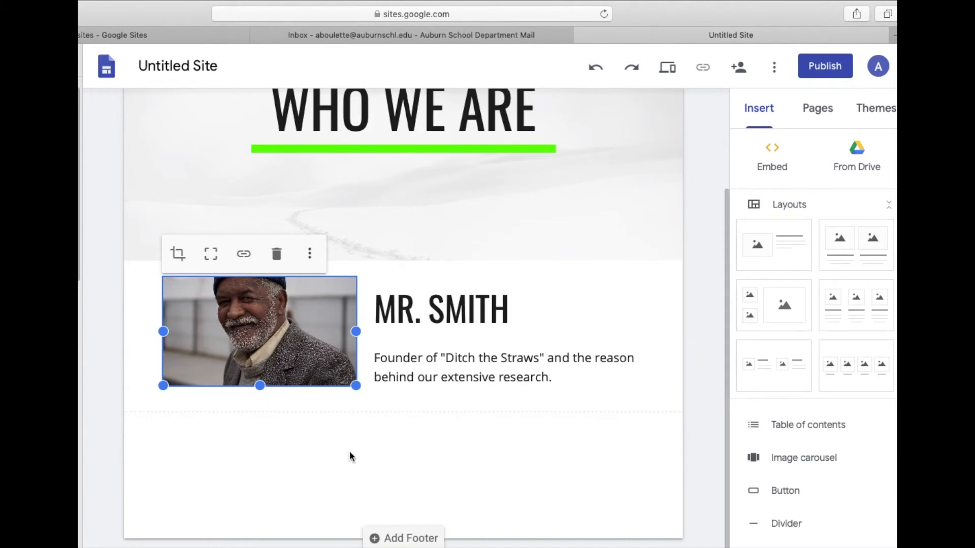
# Step: Uncrop the founder's photo on the Who We Are page
pyautogui.click(365, 423)
pyautogui.click(255, 339)
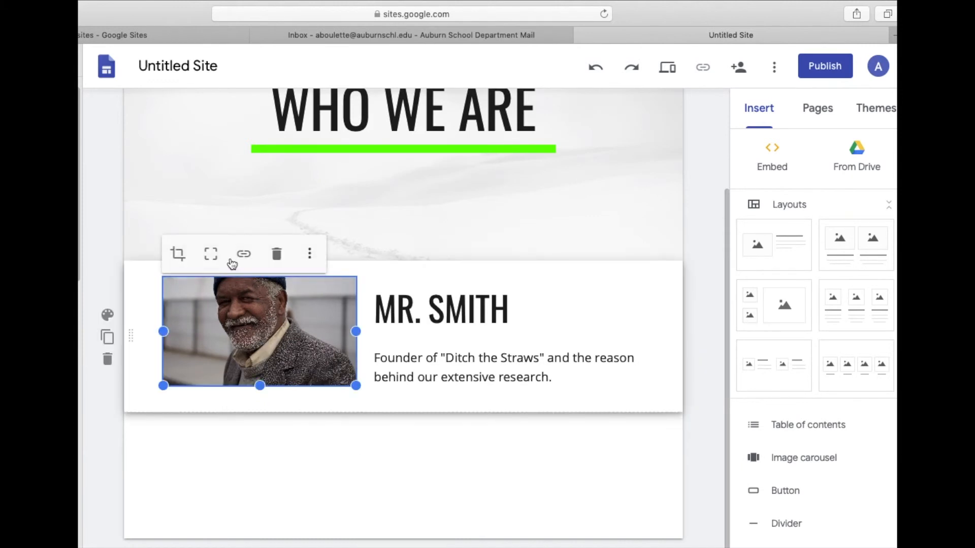
pyautogui.click(210, 256)
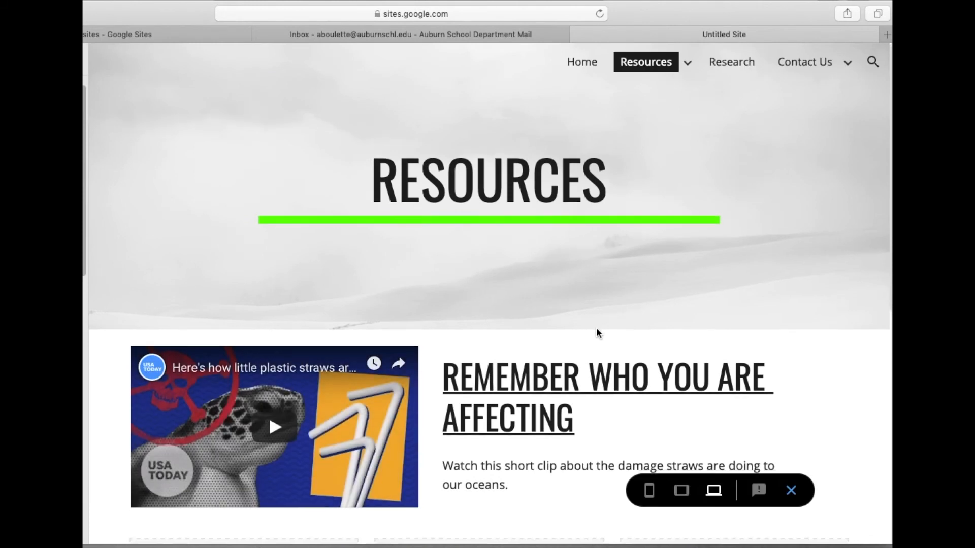
# Step: Look over the previewed Resources page and test the link on its "Remember Who You Are Affecting" heading
pyautogui.scroll(-5, 596, 329)
pyautogui.scroll(2, 596, 333)
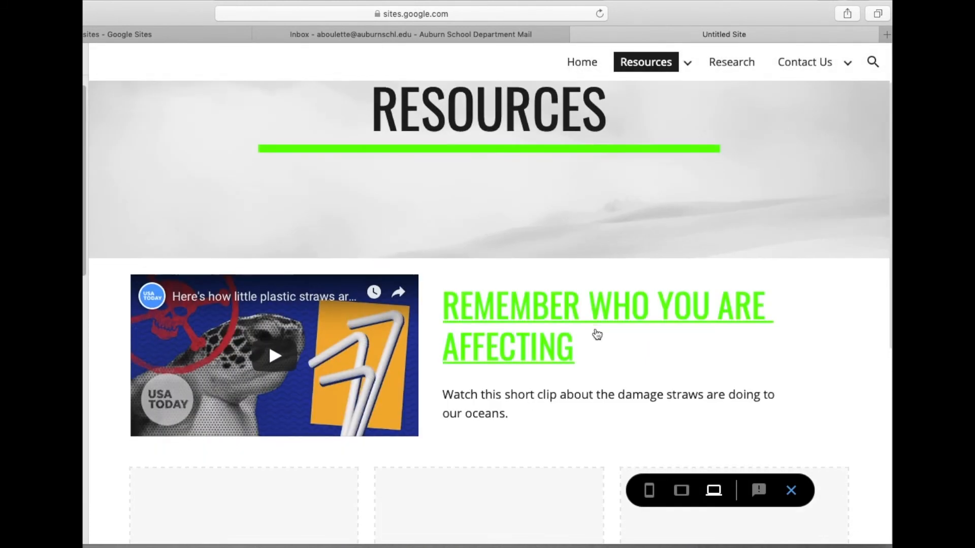
pyautogui.scroll(-3, 546, 333)
pyautogui.click(522, 185)
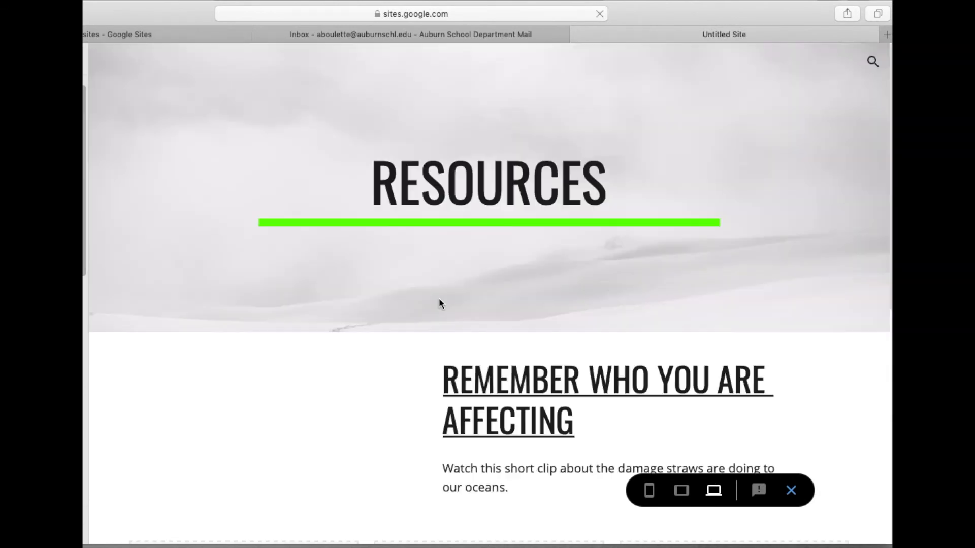
pyautogui.scroll(-4, 439, 297)
pyautogui.scroll(-2, 436, 293)
pyautogui.scroll(3, 435, 296)
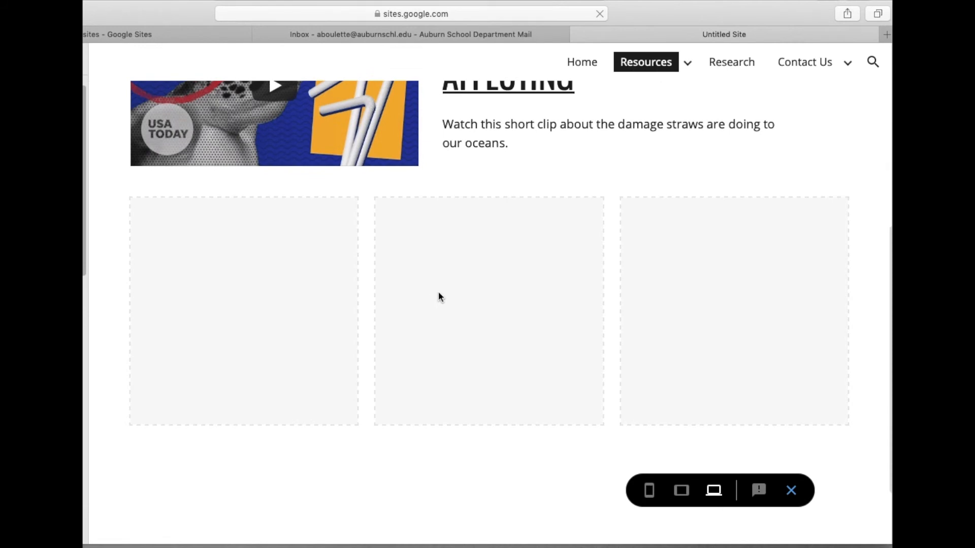
# Step: Preview the Contact Us page and check its map and the ELHS photo and address block
pyautogui.moveTo(803, 68)
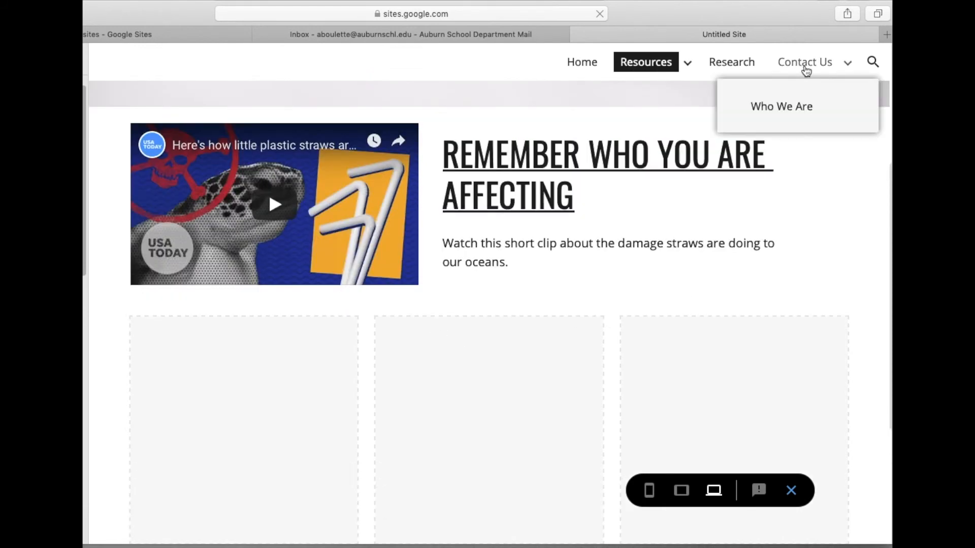
pyautogui.click(806, 71)
pyautogui.scroll(-5, 641, 302)
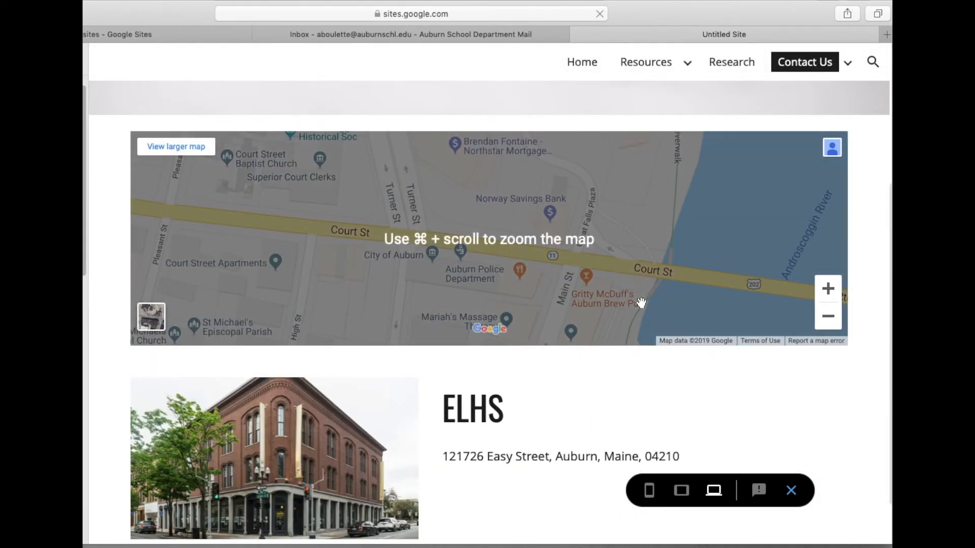
pyautogui.scroll(-2, 641, 302)
pyautogui.scroll(2, 640, 303)
pyautogui.scroll(4, 641, 302)
pyautogui.scroll(-2, 653, 302)
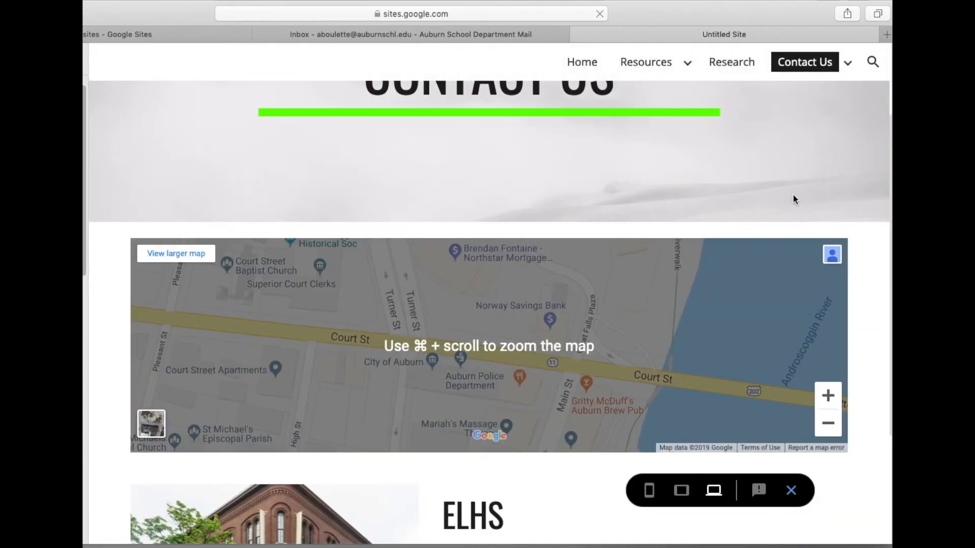
# Step: Preview the Who We Are subpage and check the founder's photo and text, the divider and the empty layout below
pyautogui.moveTo(847, 67)
pyautogui.click(802, 114)
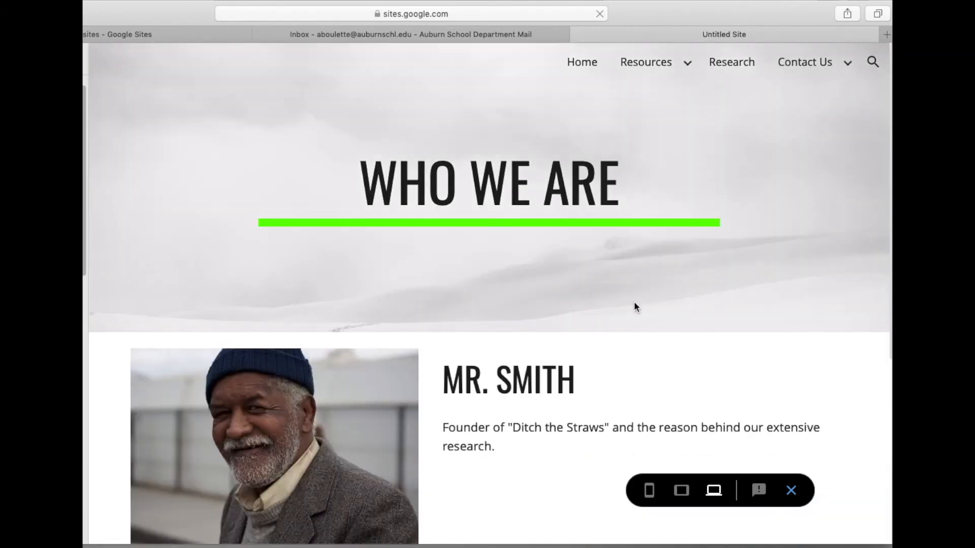
pyautogui.scroll(-2, 630, 298)
pyautogui.scroll(-1, 631, 301)
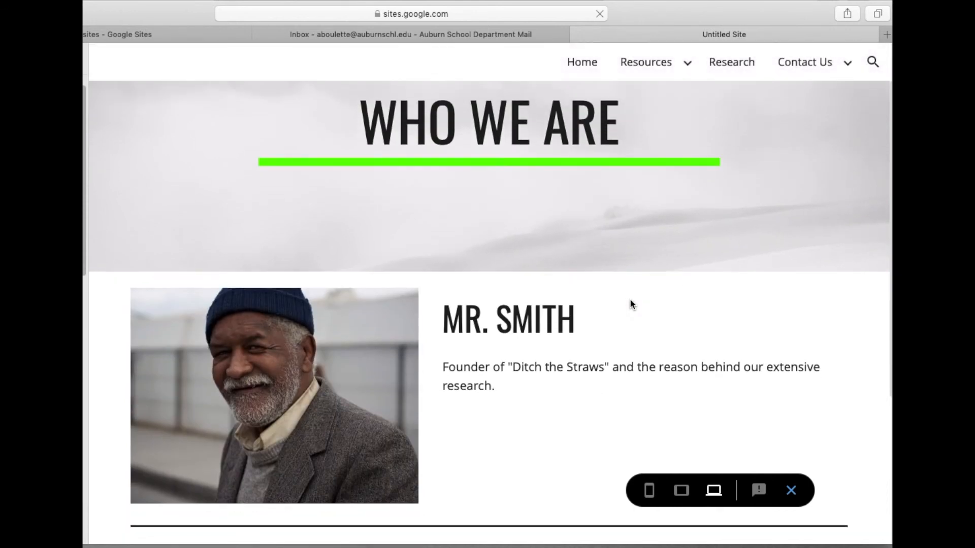
pyautogui.scroll(-3, 631, 303)
pyautogui.scroll(5, 631, 303)
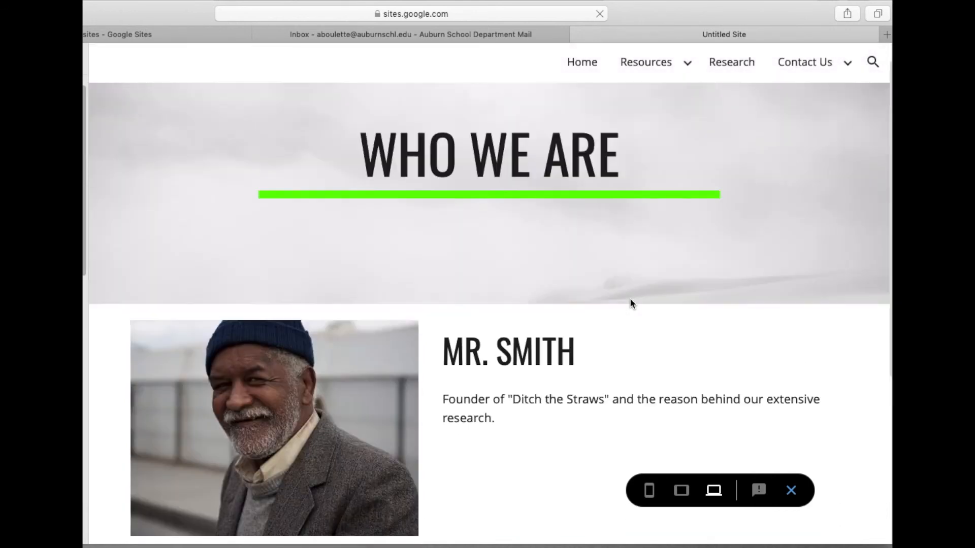
pyautogui.scroll(-5, 657, 386)
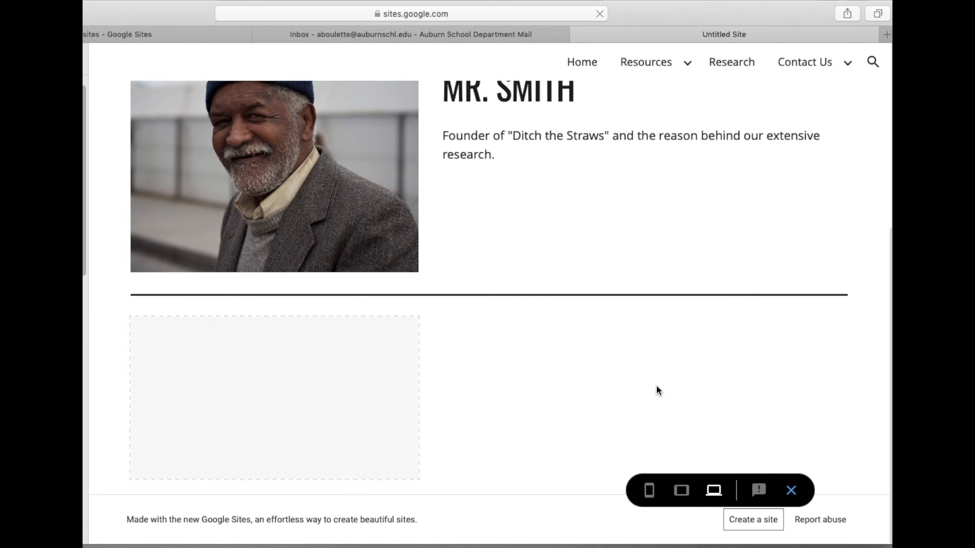
pyautogui.scroll(5, 634, 402)
# Step: Preview the Research page and test the green Home button at the end of the Resources page
pyautogui.click(729, 61)
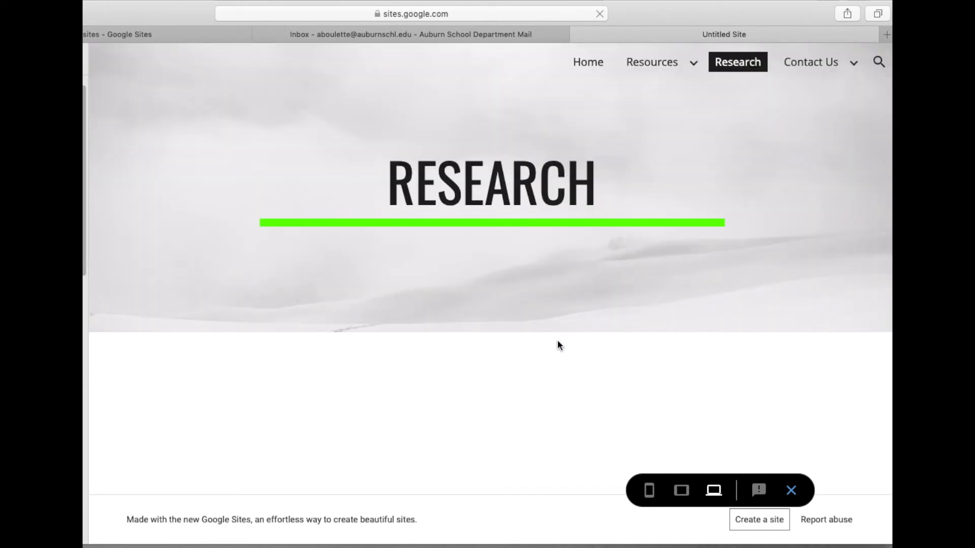
pyautogui.click(655, 62)
pyautogui.scroll(-9, 518, 272)
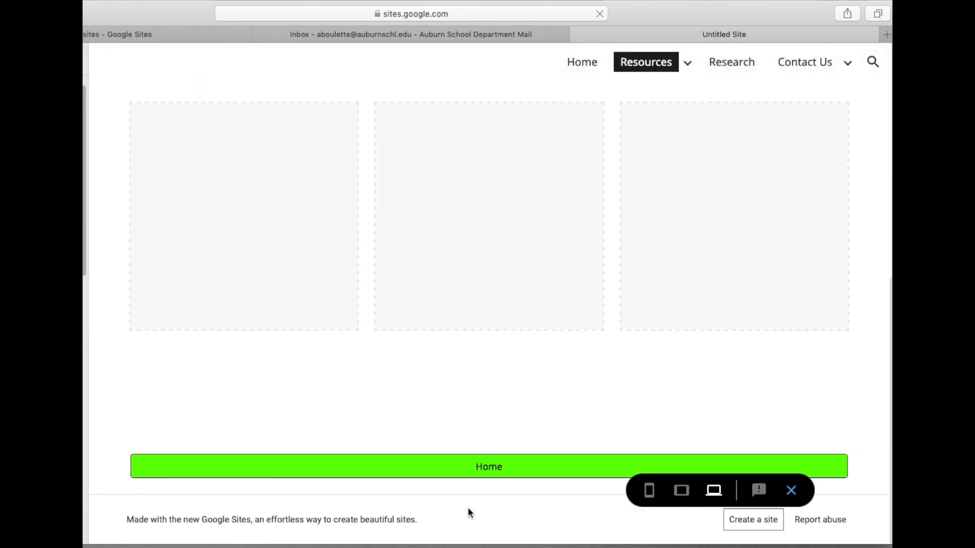
pyautogui.click(491, 474)
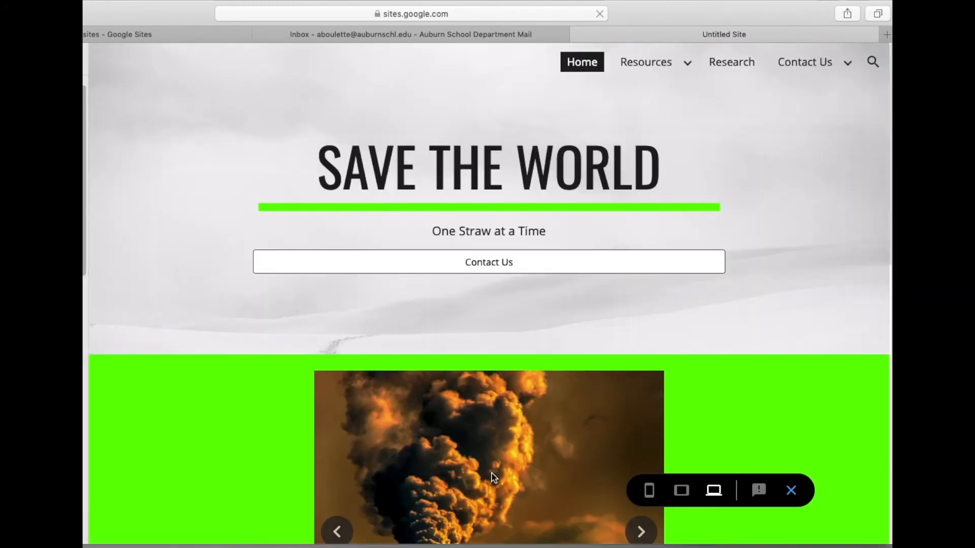
# Step: Test the Contact Us button in the home page header and look over the image carousel and photos below it
pyautogui.click(496, 262)
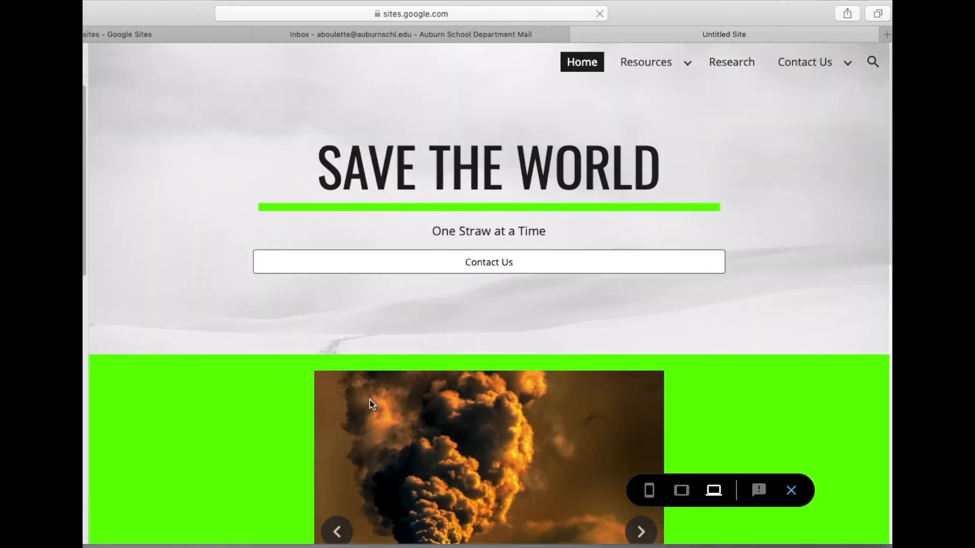
pyautogui.scroll(-5, 370, 400)
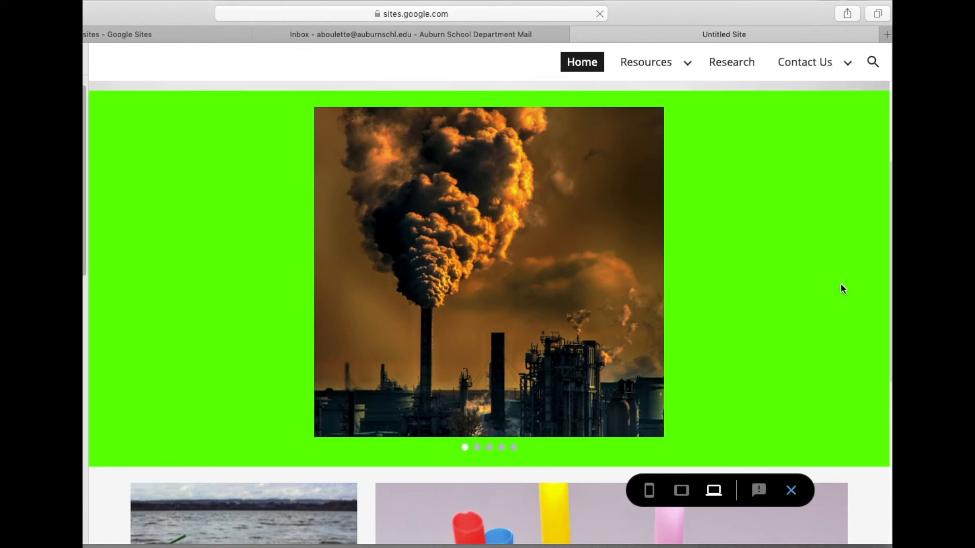
pyautogui.scroll(-6, 736, 388)
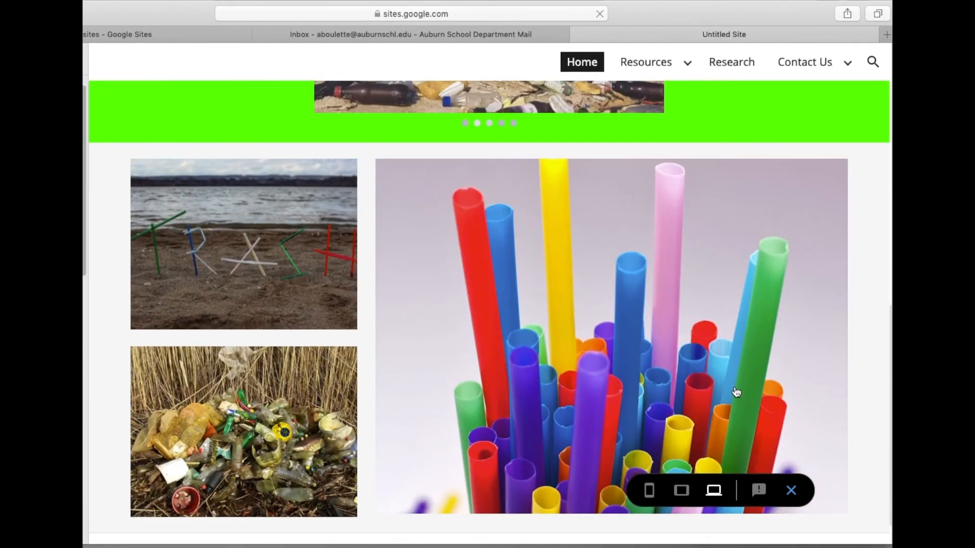
# Step: Test the page links on the beach trash and bottle pile photos on the home page, and exit the preview
pyautogui.click(266, 238)
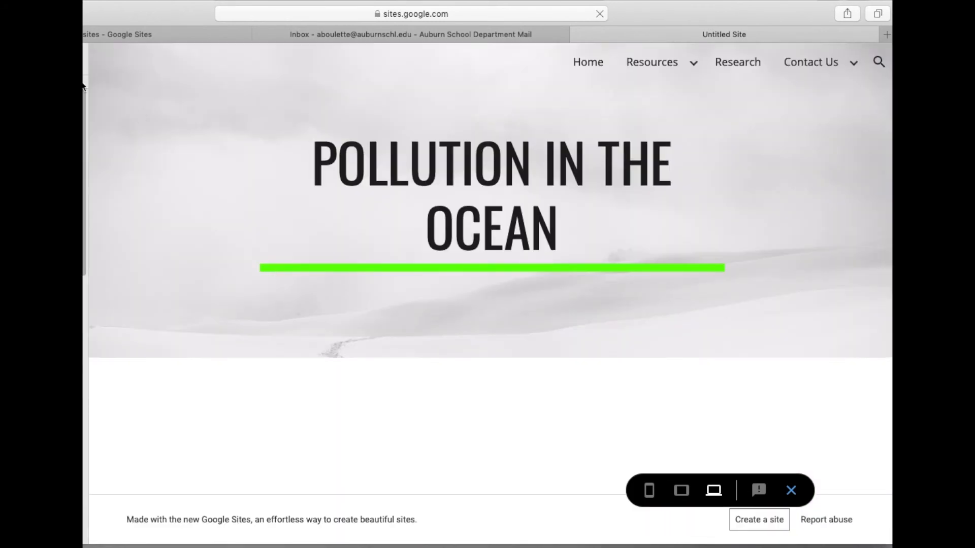
pyautogui.scroll(-10, 494, 391)
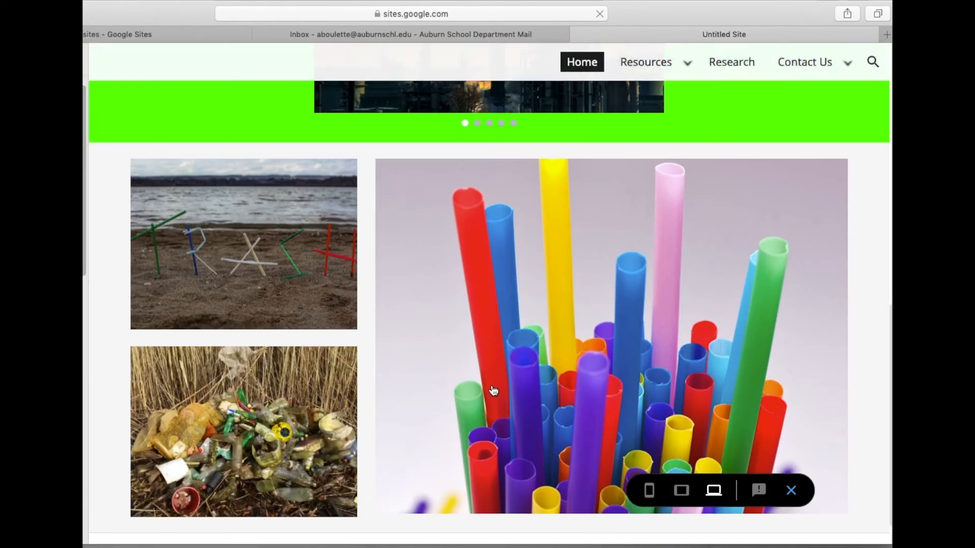
pyautogui.click(182, 375)
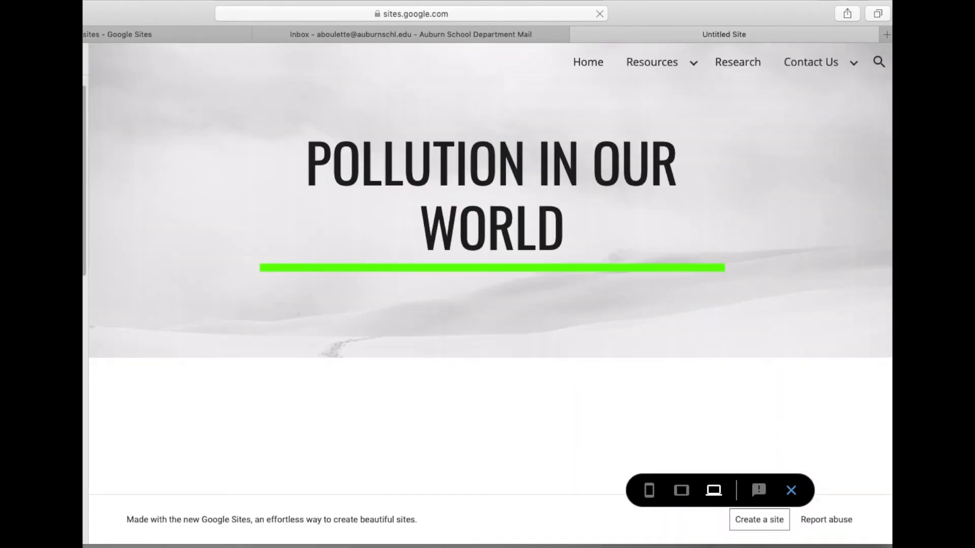
pyautogui.scroll(-10, 373, 376)
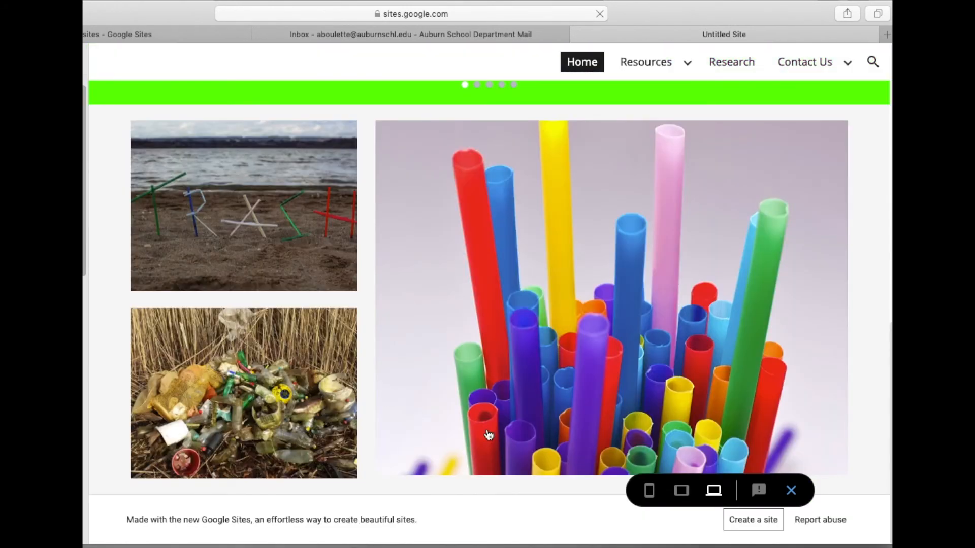
pyautogui.scroll(10, 511, 457)
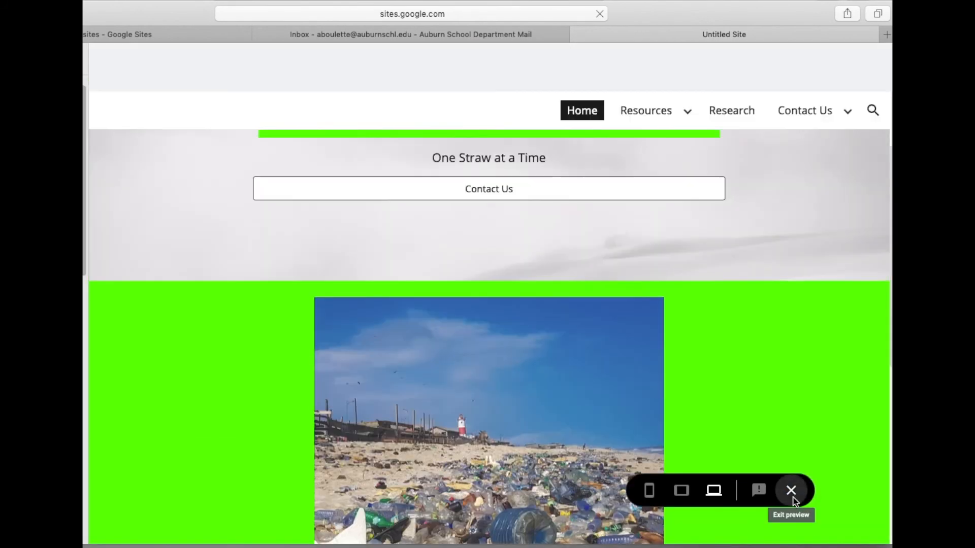
pyautogui.click(791, 502)
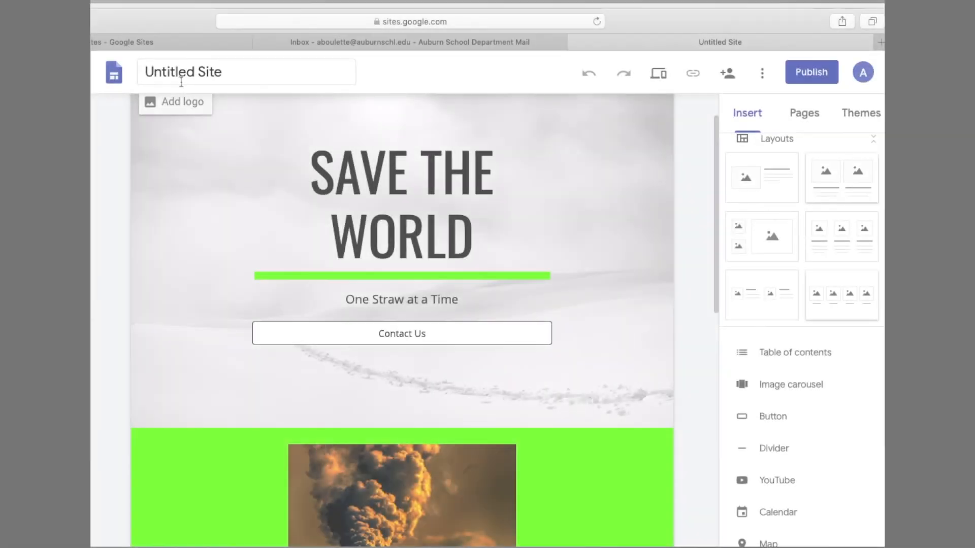
# Step: Rename the site document as "Dangers of Plastic Straws"
pyautogui.click(185, 74)
pyautogui.tripleClick(180, 73)
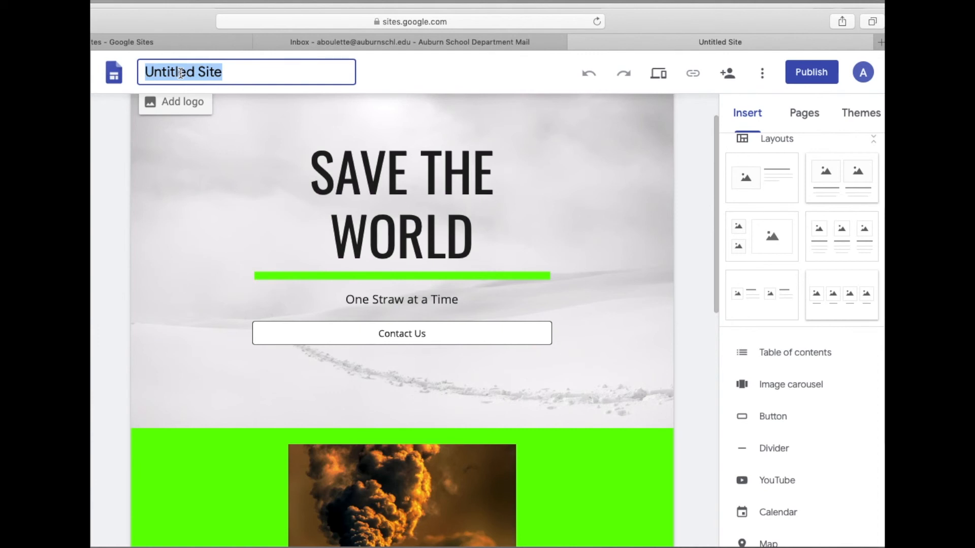
pyautogui.write('Dangers of Plastic Straws')
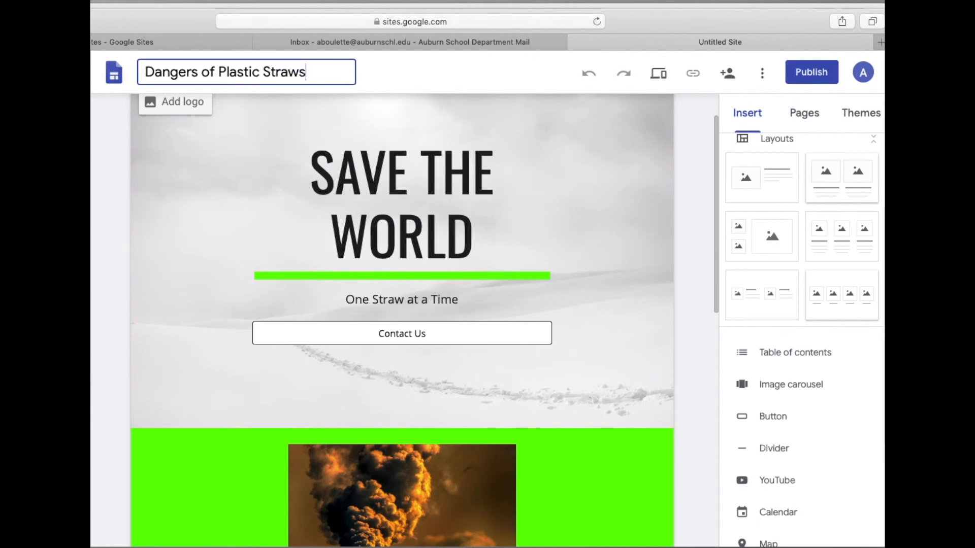
pyautogui.press('Return')
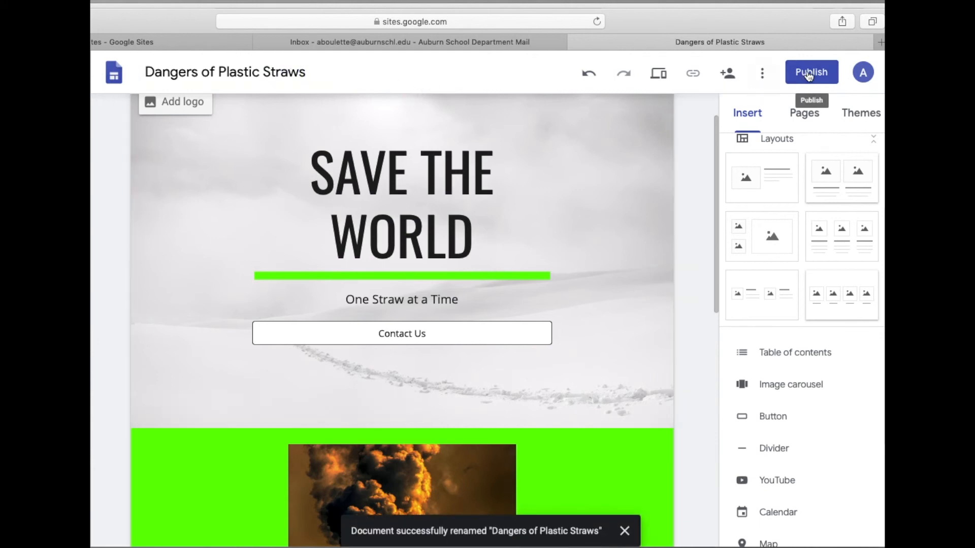
# Step: Try to invite a colleague to the site with the "Can edit" permission in the sharing settings
pyautogui.click(727, 73)
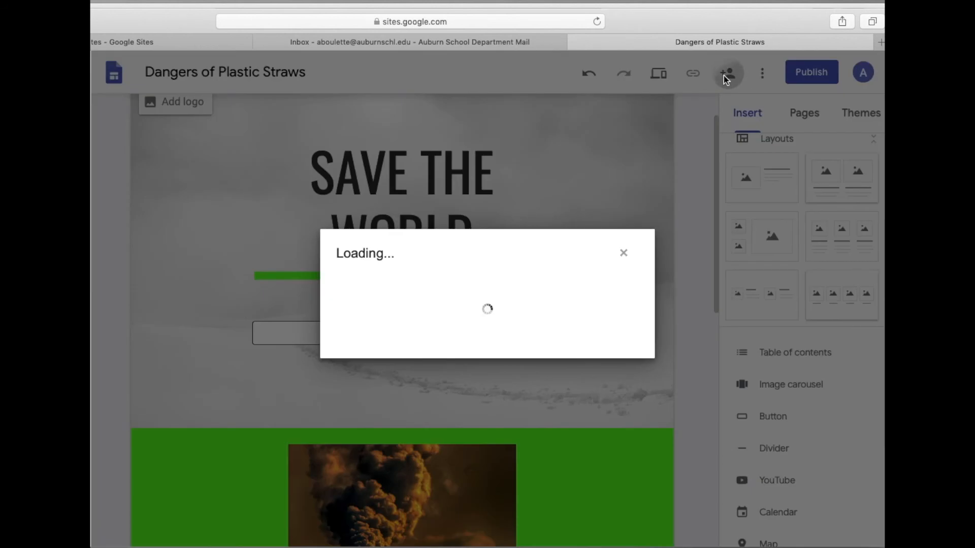
pyautogui.click(384, 373)
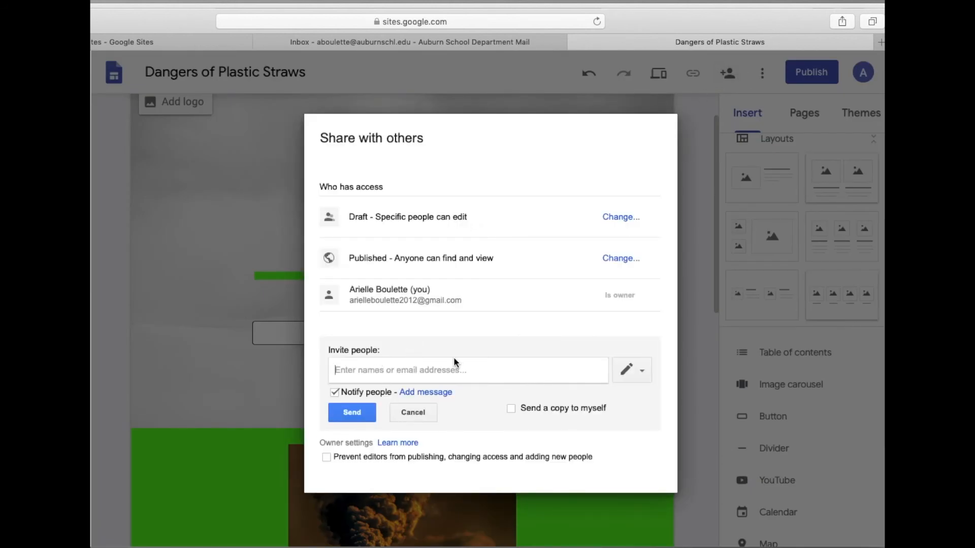
pyautogui.write('Stephanie')
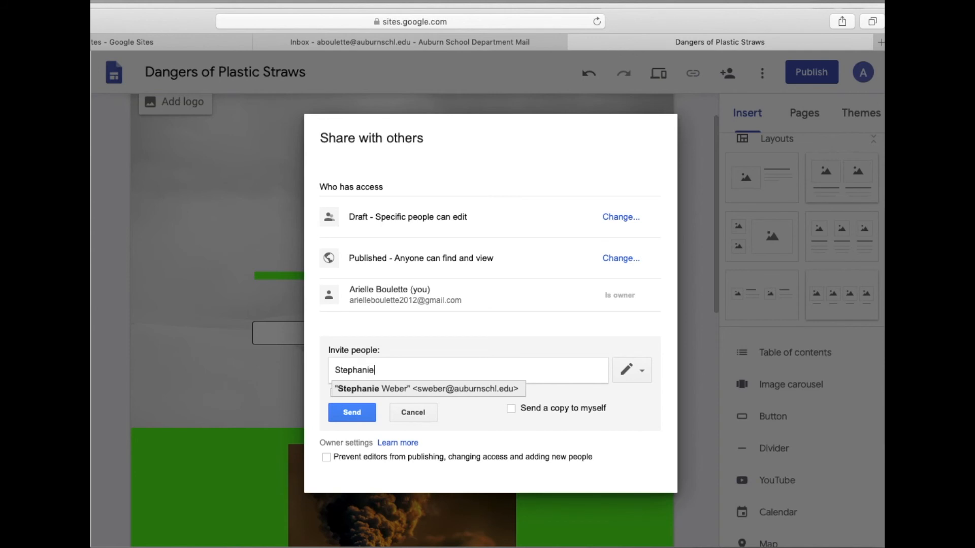
pyautogui.click(409, 389)
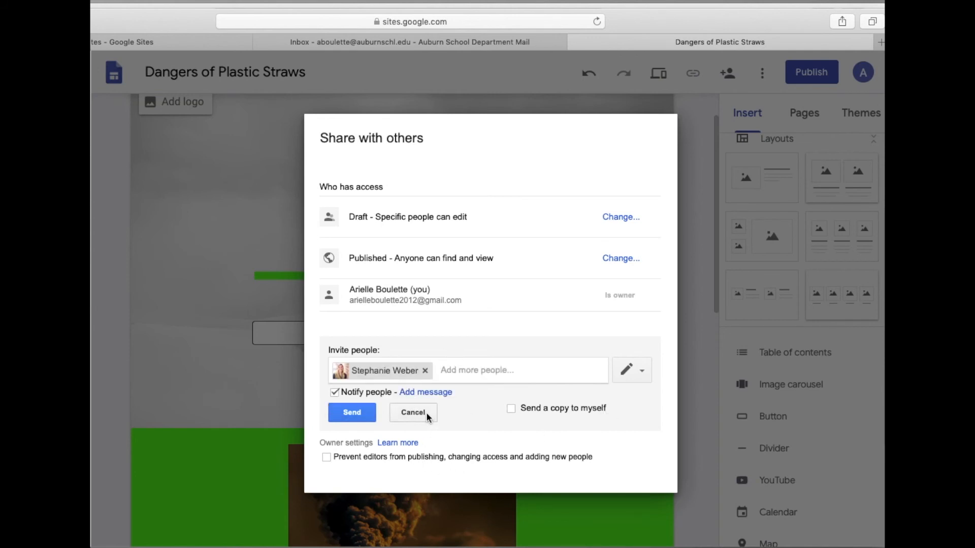
pyautogui.click(639, 373)
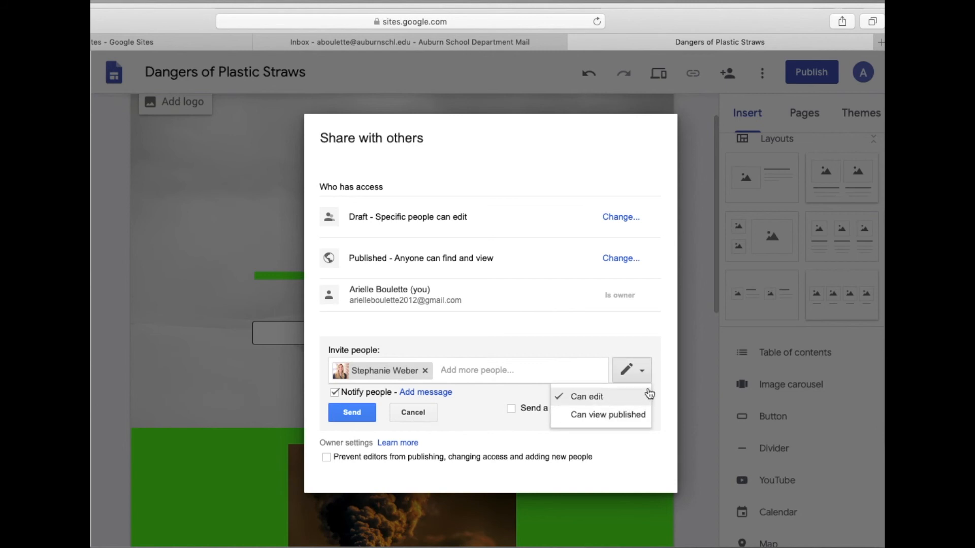
pyautogui.click(642, 368)
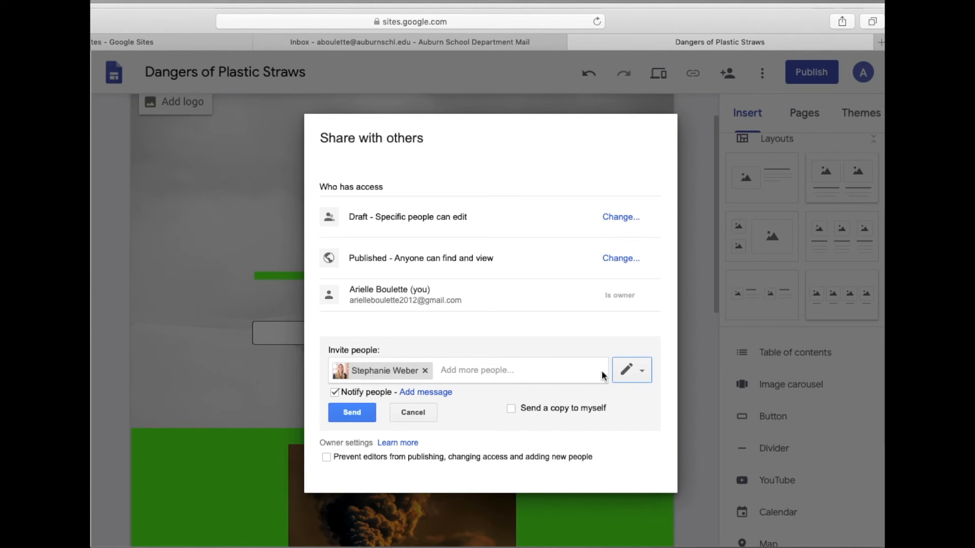
pyautogui.click(421, 419)
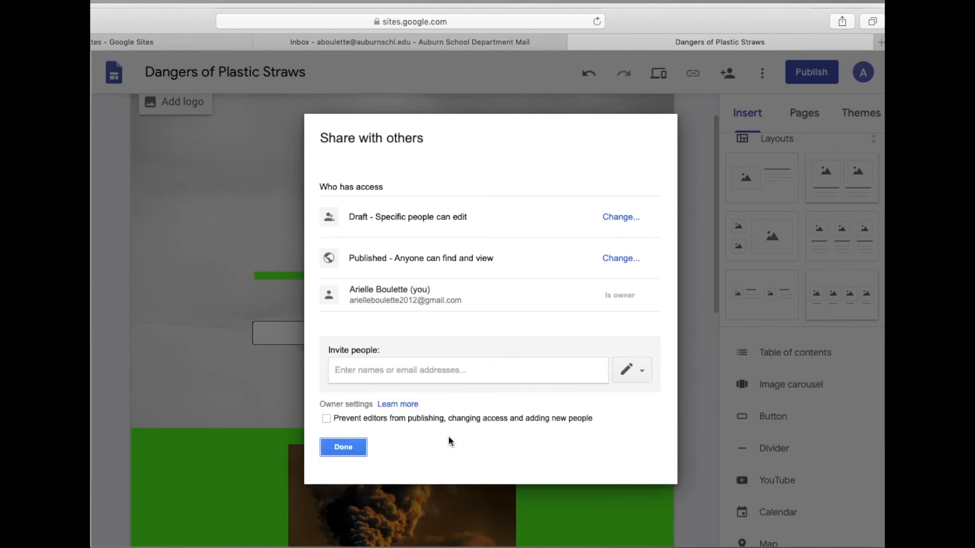
pyautogui.click(340, 449)
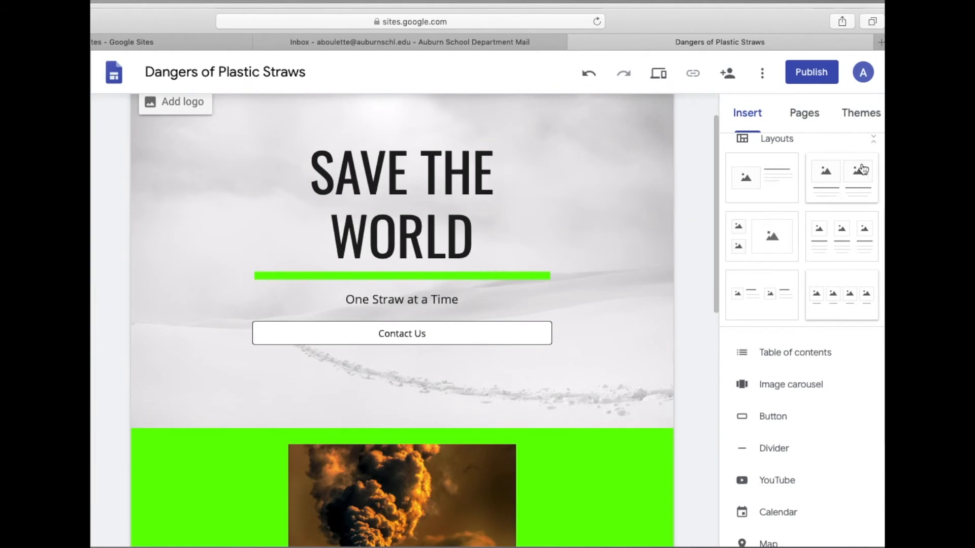
# Step: Publish the site at the web address dangers-of-plastic-straws, leaving it visible to public search engines
pyautogui.click(763, 78)
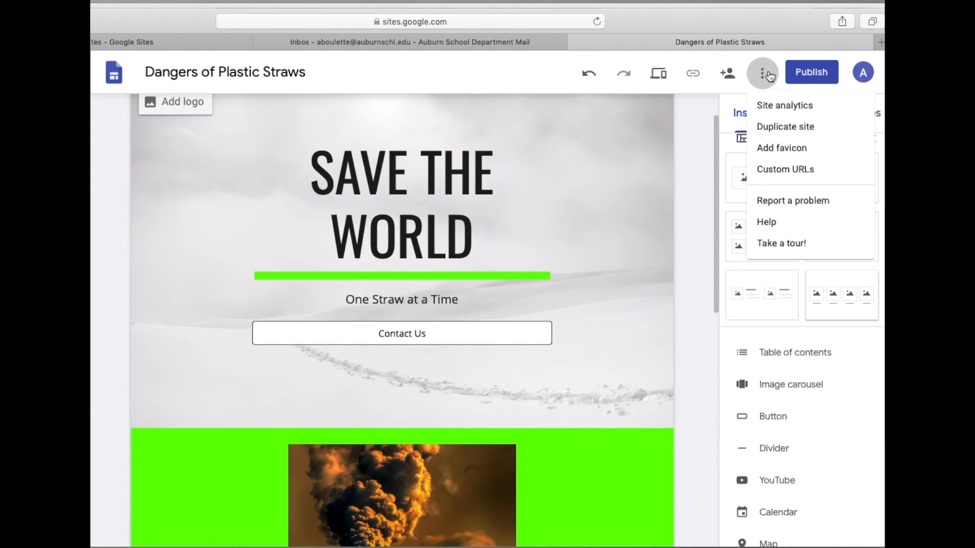
pyautogui.click(807, 73)
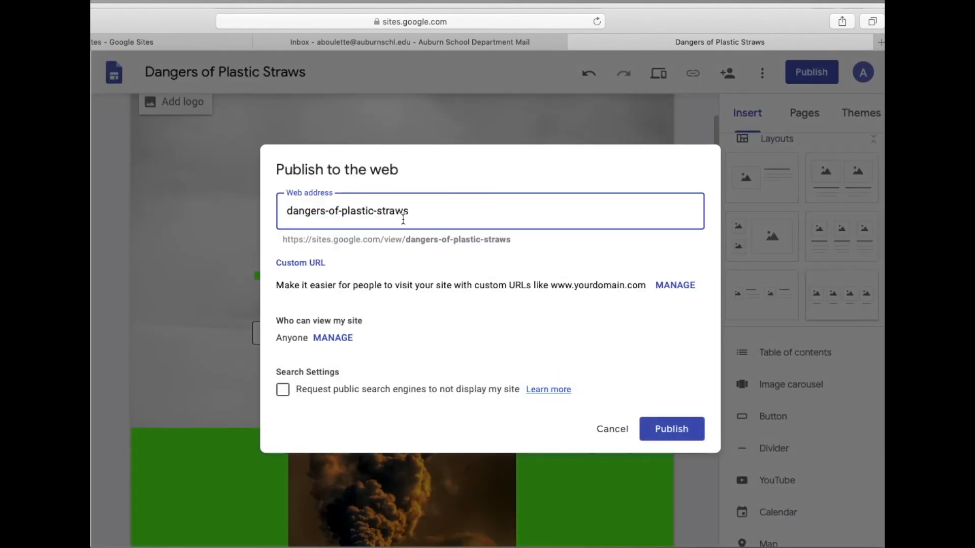
pyautogui.moveTo(487, 213); pyautogui.dragTo(272, 207)
pyautogui.click(544, 222)
pyautogui.click(301, 388)
pyautogui.click(309, 393)
pyautogui.click(664, 429)
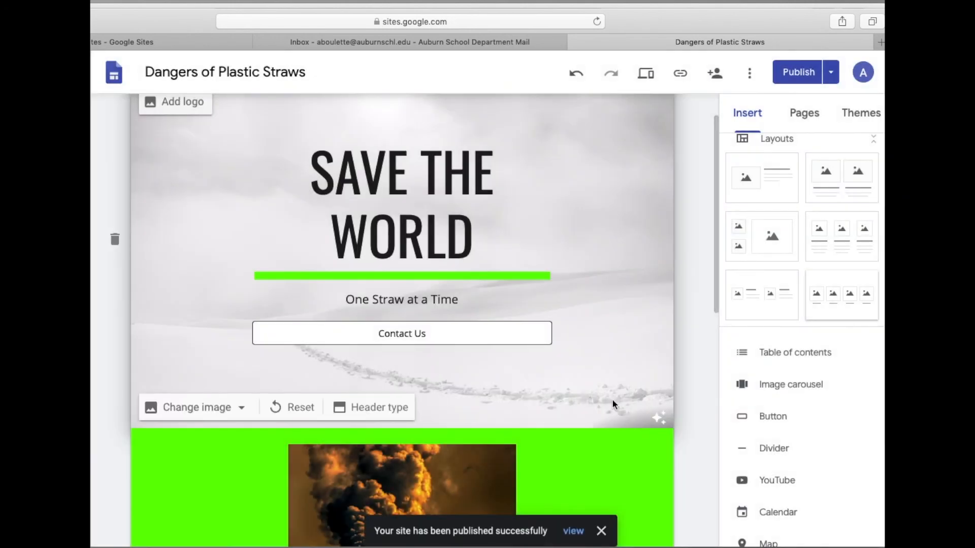
# Step: Review the publish settings of the site and close them without changes
pyautogui.scroll(-8, 355, 337)
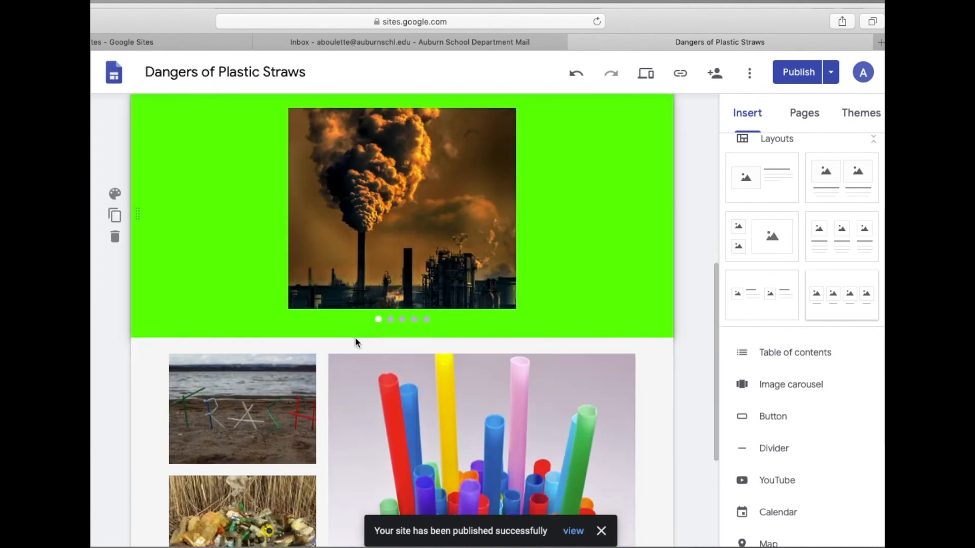
pyautogui.scroll(8, 355, 339)
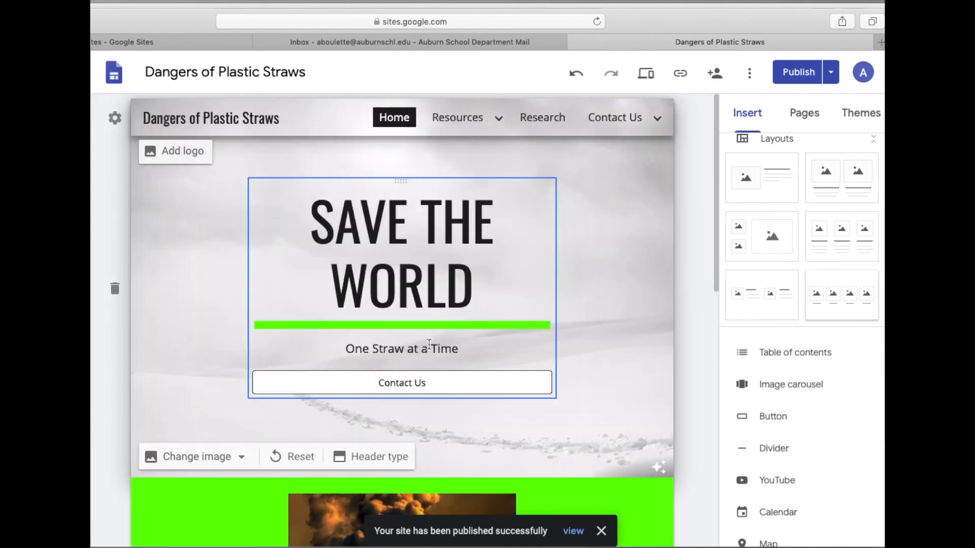
pyautogui.click(831, 76)
pyautogui.click(798, 98)
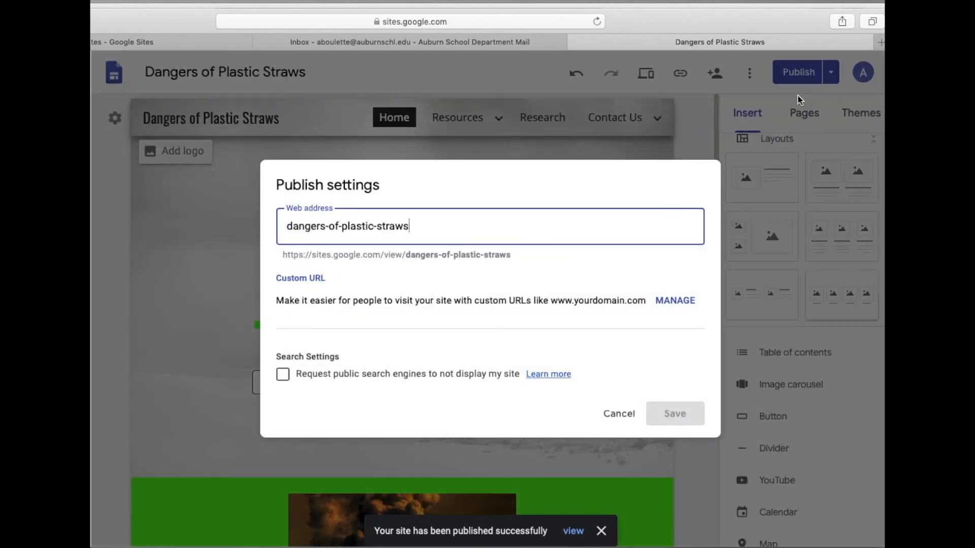
pyautogui.click(617, 412)
# Step: Open the published site and look over its home page from the header down to the photos
pyautogui.click(835, 75)
pyautogui.click(793, 123)
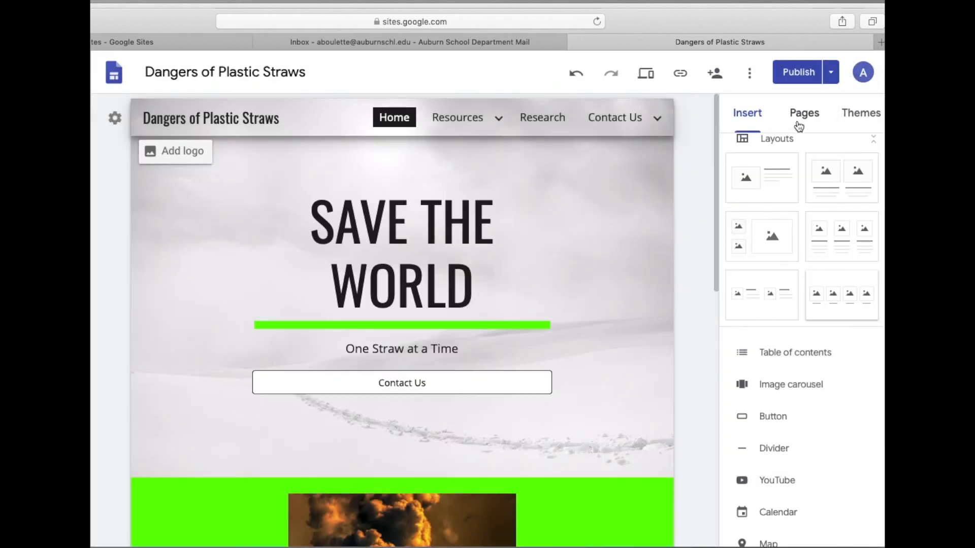
pyautogui.click(831, 74)
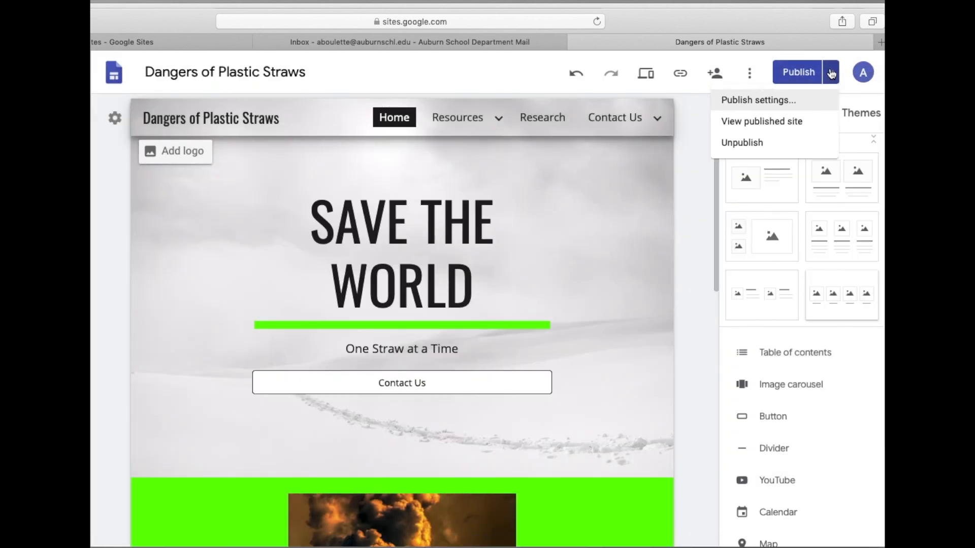
pyautogui.click(804, 121)
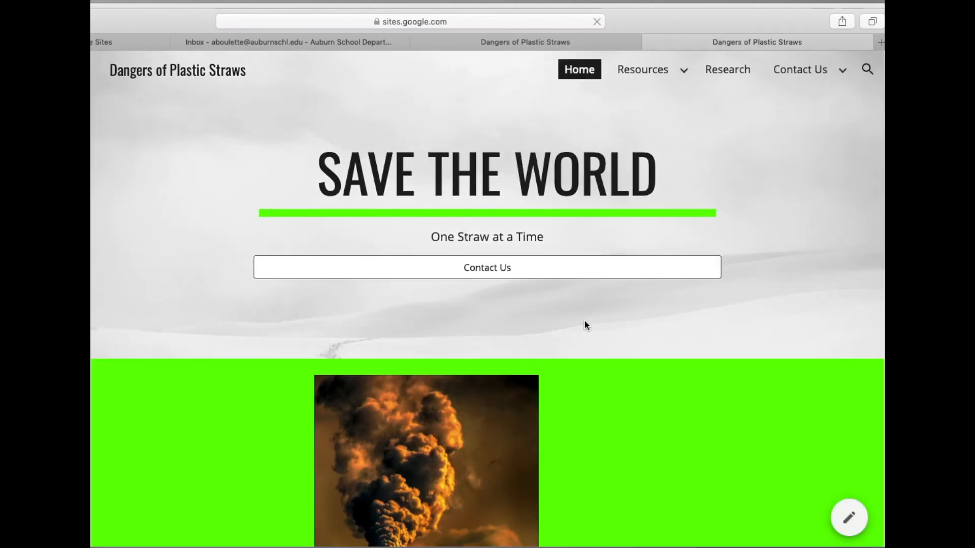
pyautogui.scroll(-10, 585, 323)
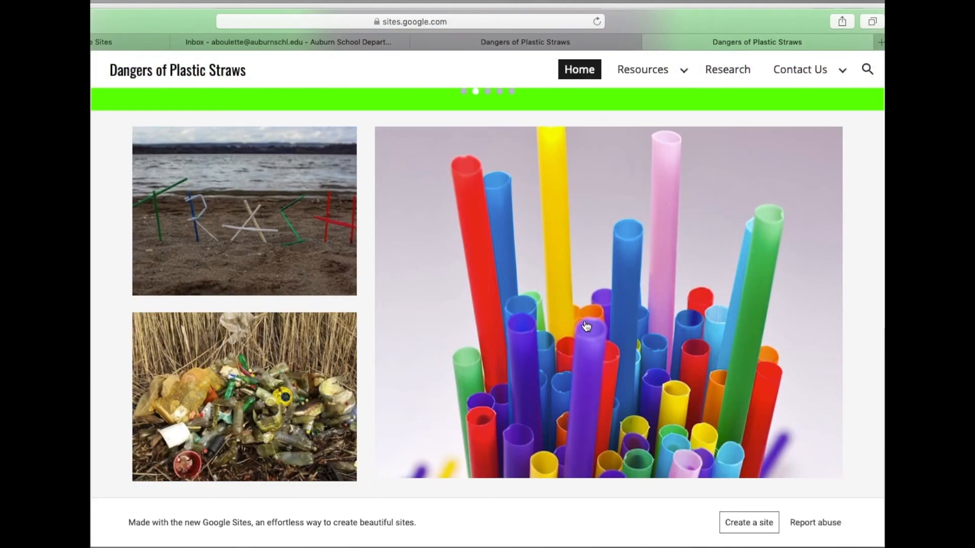
pyautogui.scroll(12, 585, 323)
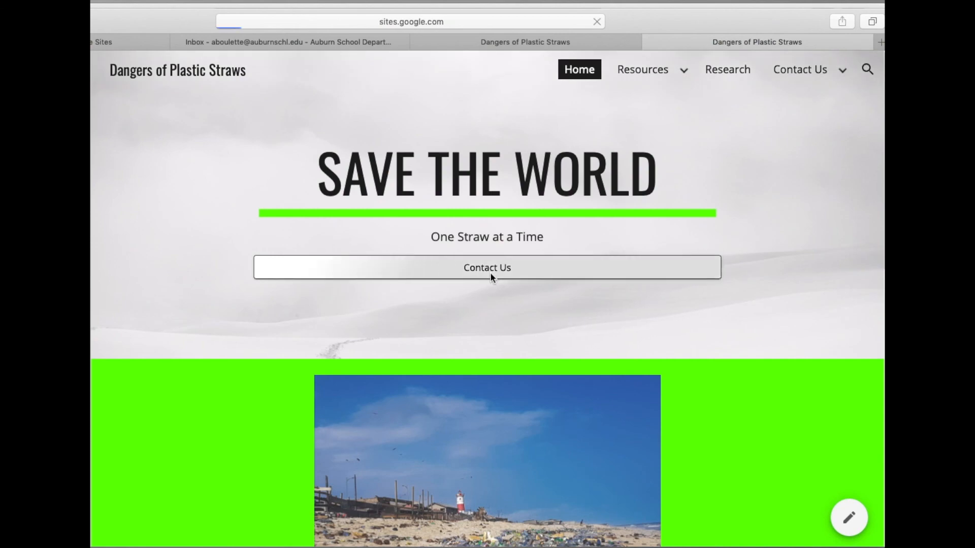
# Step: Test the Contact Us button on the published home page and look over the map and address on the contact page
pyautogui.click(491, 276)
pyautogui.scroll(-5, 490, 272)
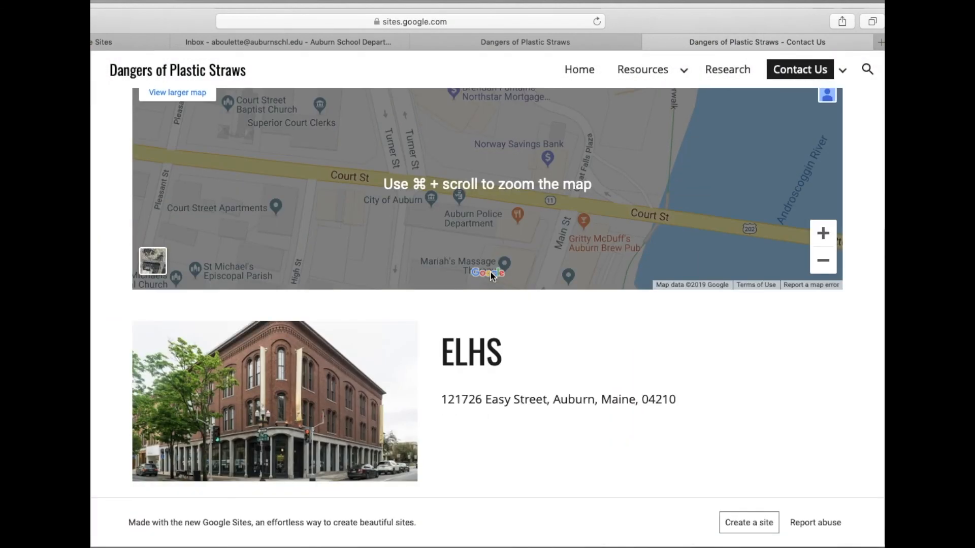
pyautogui.scroll(2, 490, 273)
pyautogui.click(843, 70)
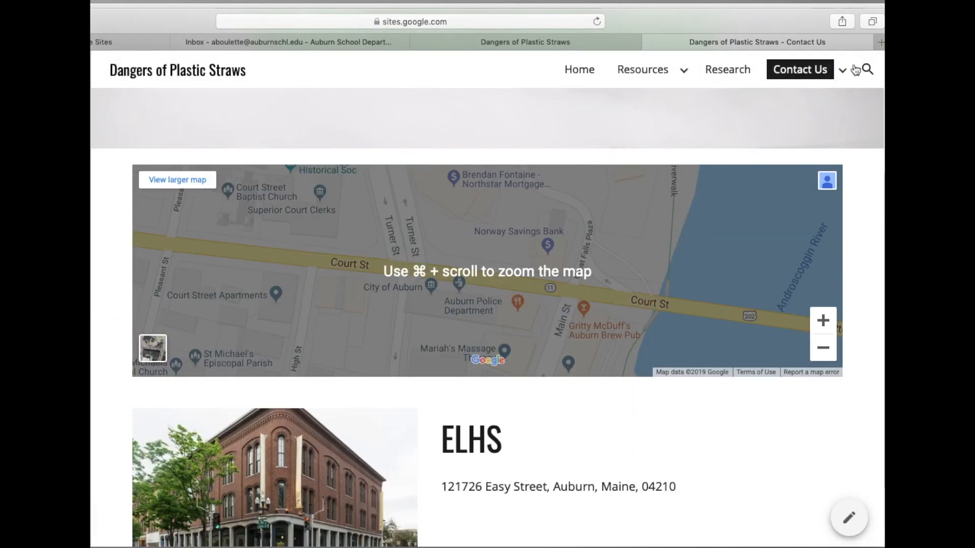
# Step: Visit the published Research page, return to Home, and test the colourful straws photo's link
pyautogui.click(726, 73)
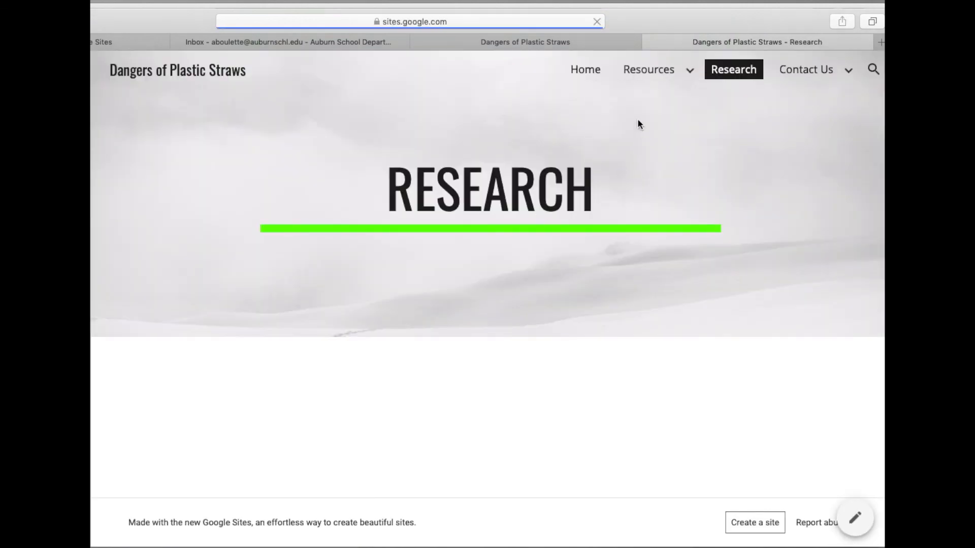
pyautogui.click(597, 77)
pyautogui.scroll(-10, 660, 207)
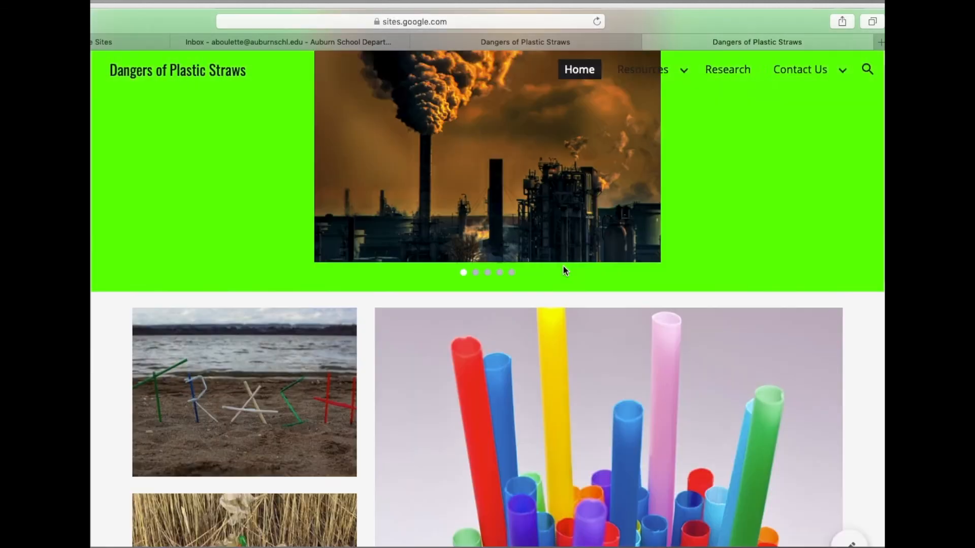
pyautogui.click(614, 273)
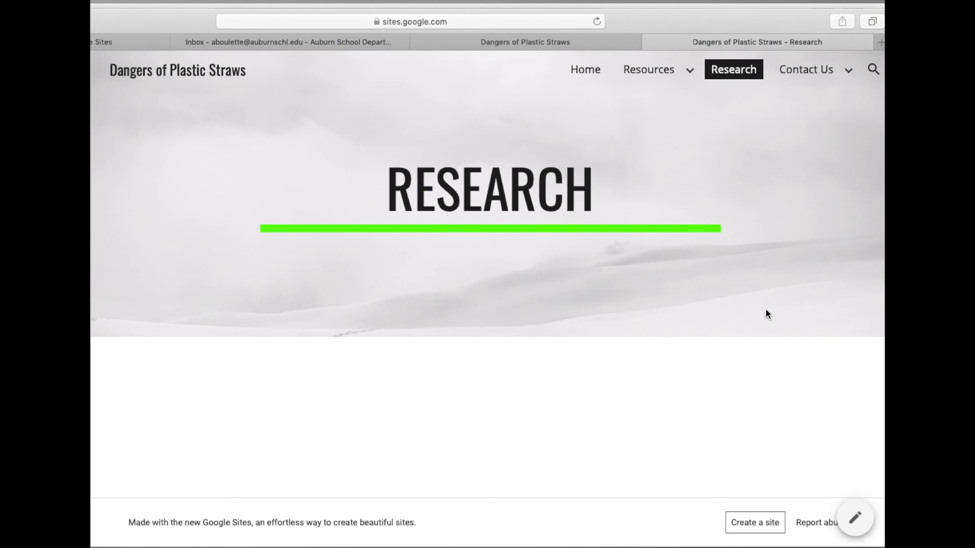
# Step: Check the Contact Us subpages and the site search on the published site, and return to the Home page
pyautogui.moveTo(805, 78)
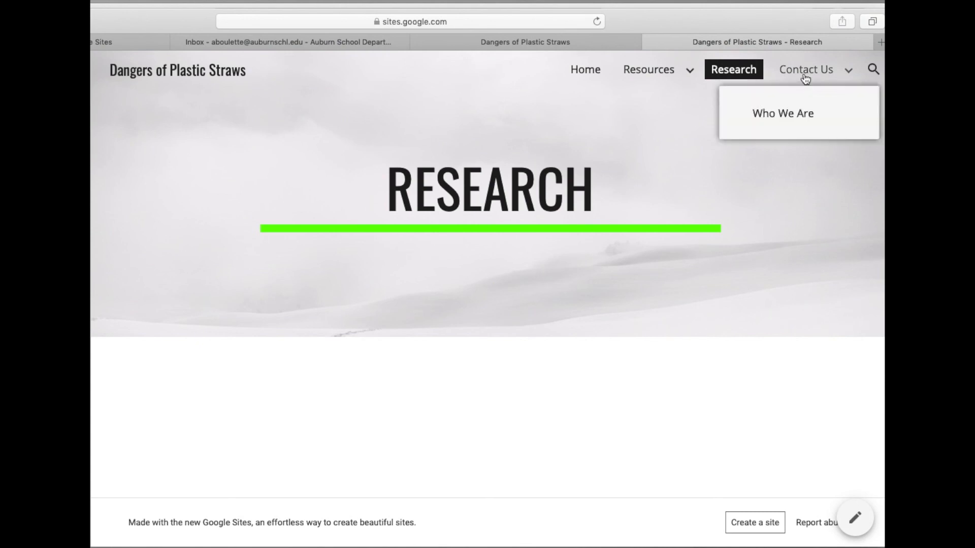
pyautogui.click(873, 70)
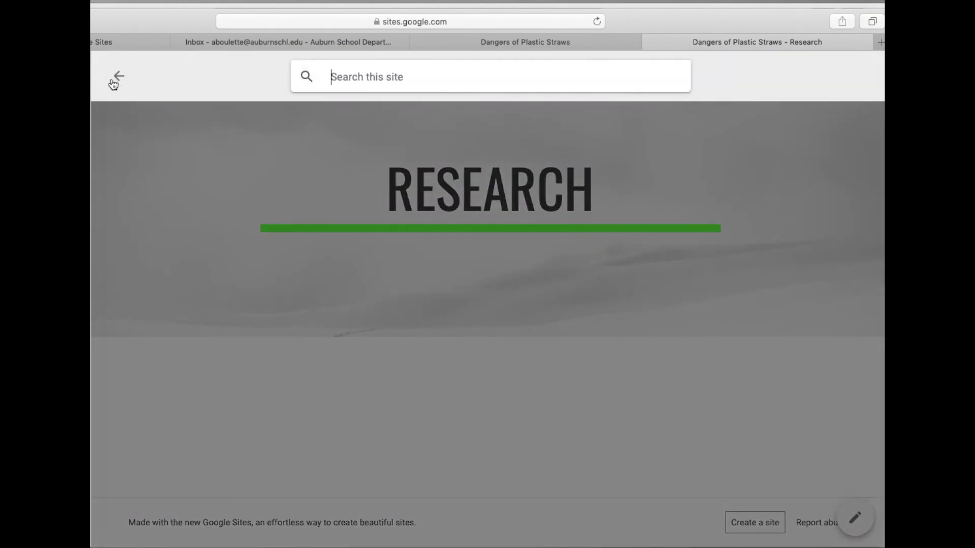
pyautogui.click(112, 78)
pyautogui.click(584, 65)
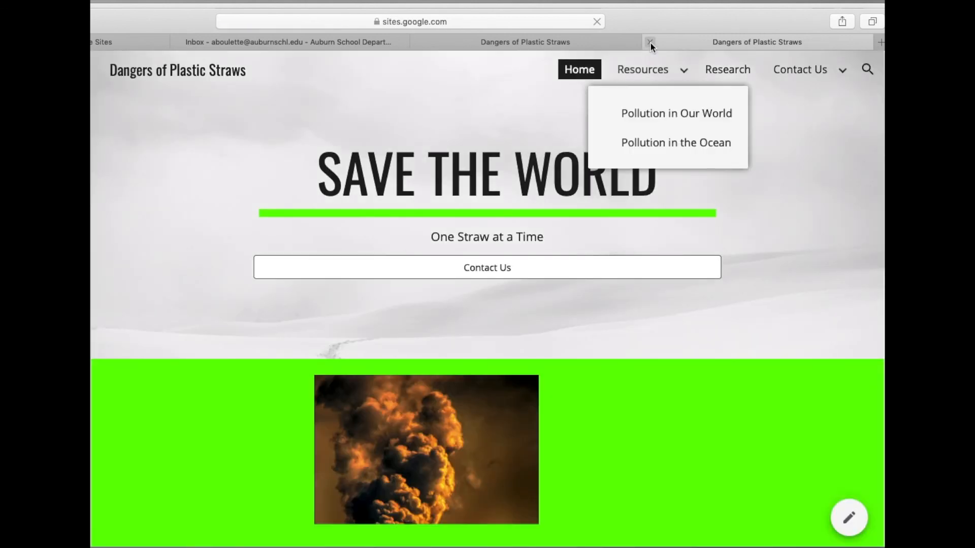
# Step: Close the published site's browser tab and unpublish the site from the editor
pyautogui.click(649, 41)
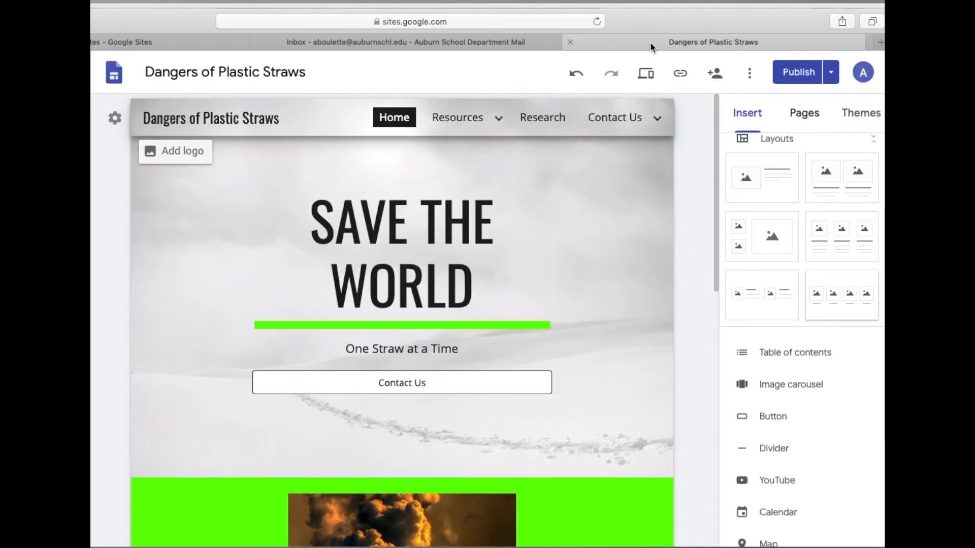
pyautogui.click(831, 73)
pyautogui.click(773, 144)
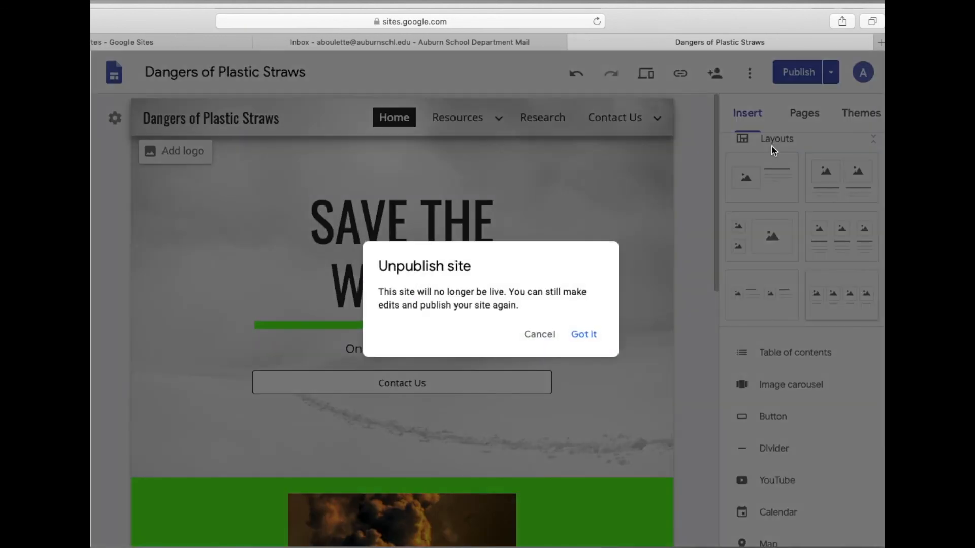
pyautogui.click(584, 334)
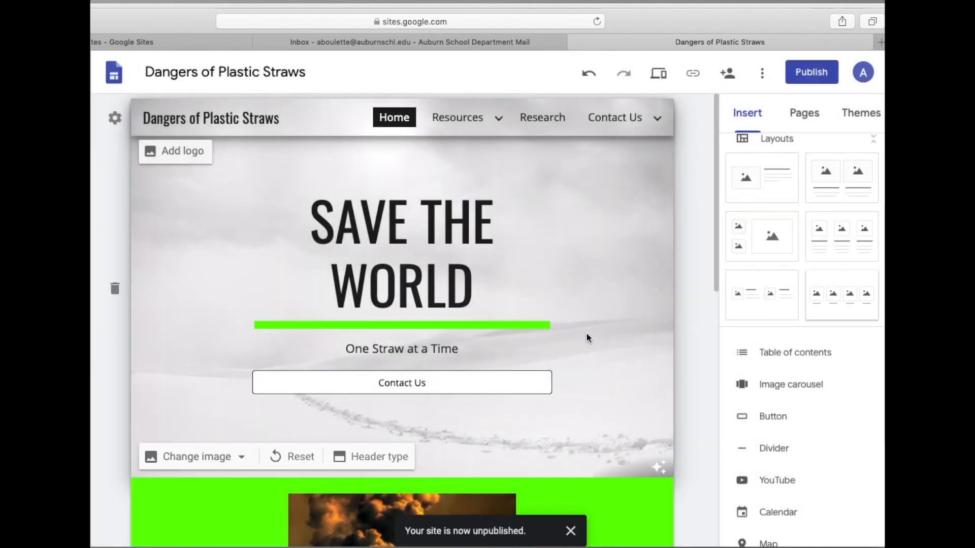